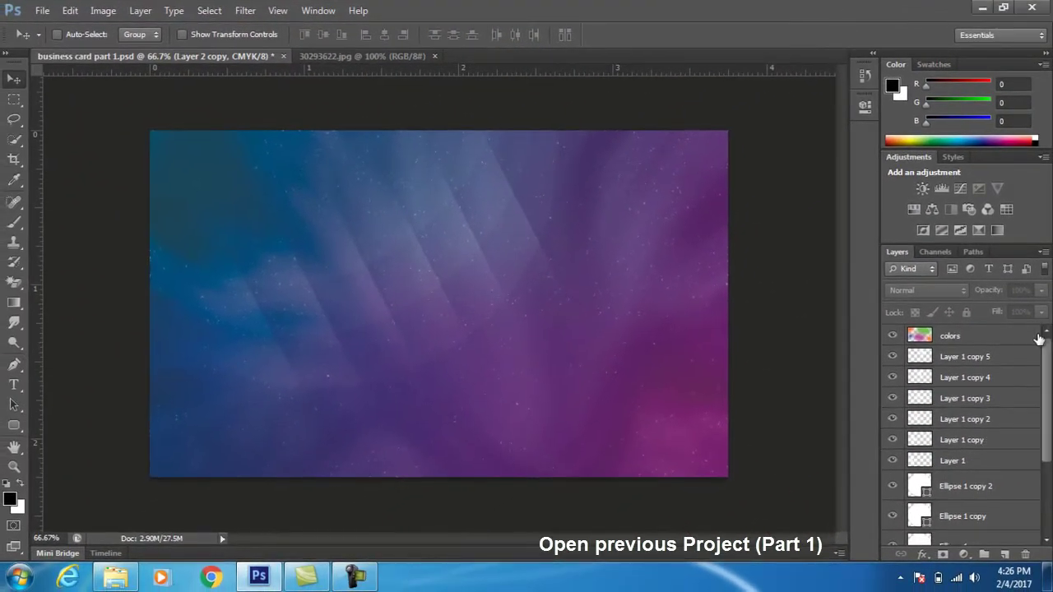
Select the colors layer and bring up the new fill or adjustment layer menu
click(982, 346)
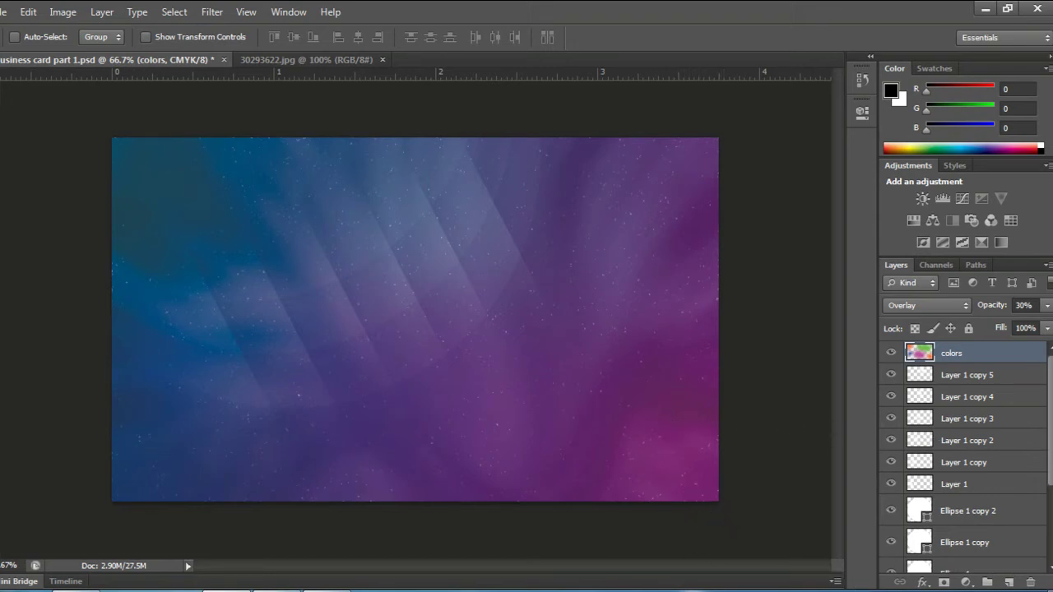
click(966, 583)
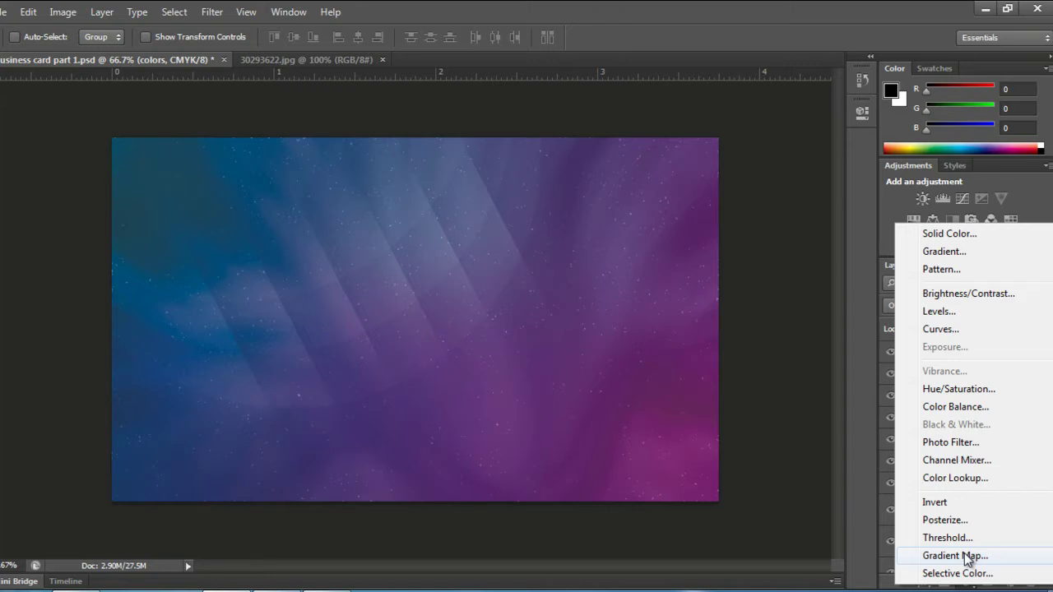
Add a black-to-white Gradient Map layer above colors, blended in Pin Light mode
click(954, 556)
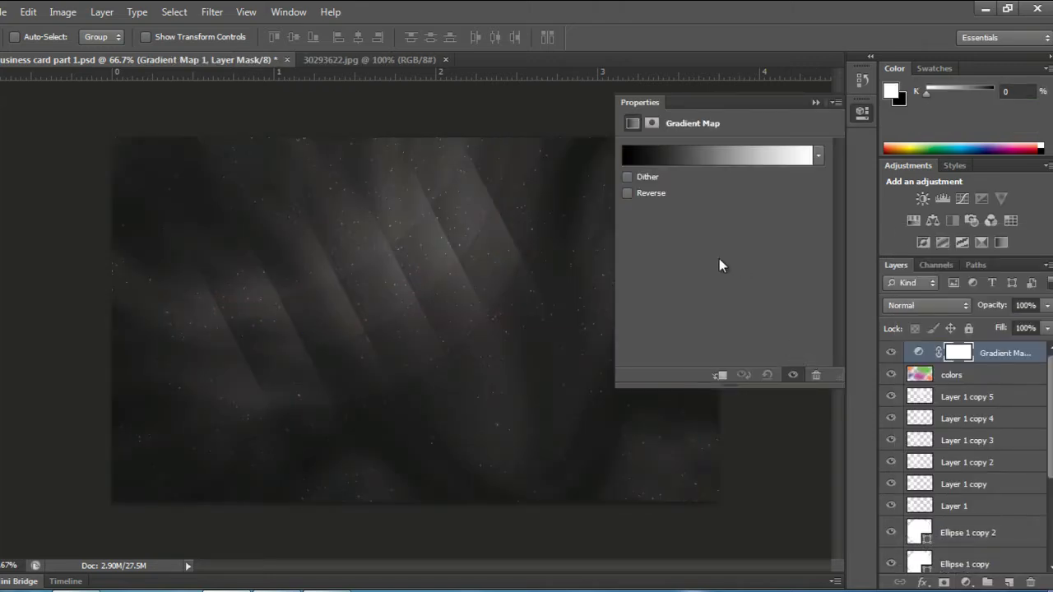
click(657, 155)
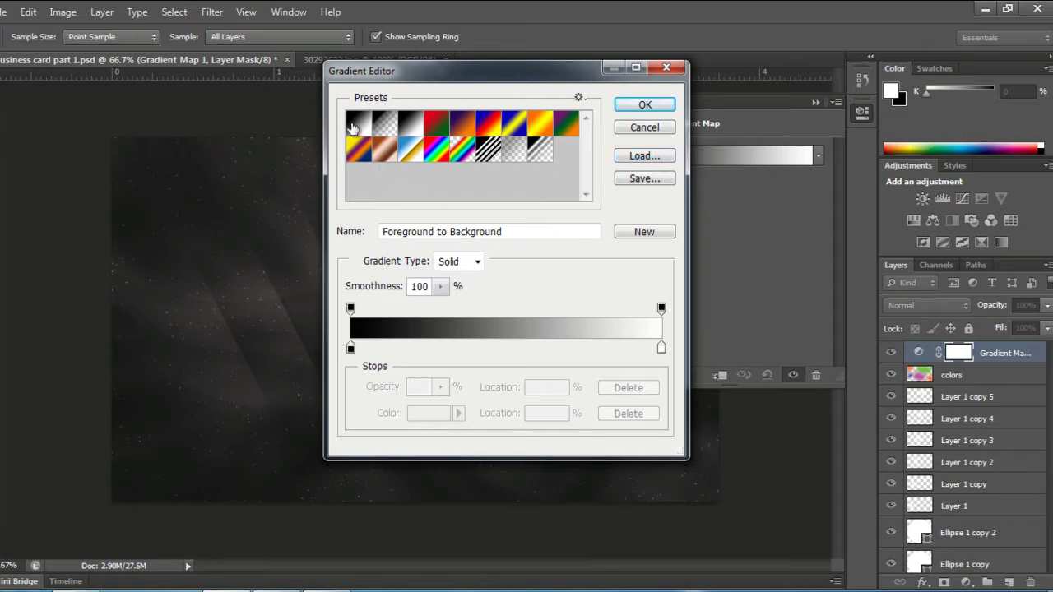
click(642, 104)
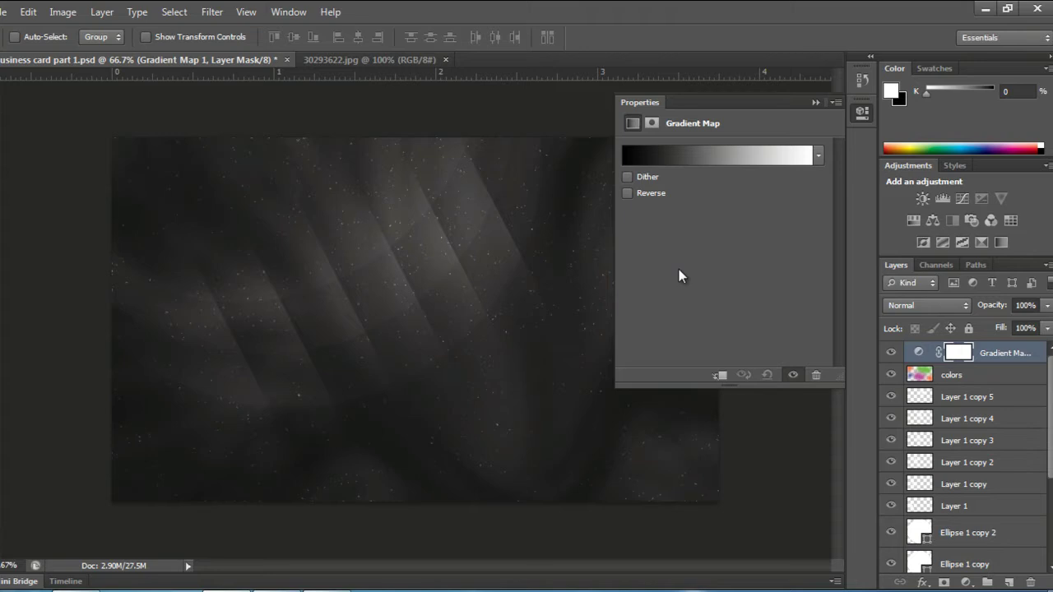
click(816, 102)
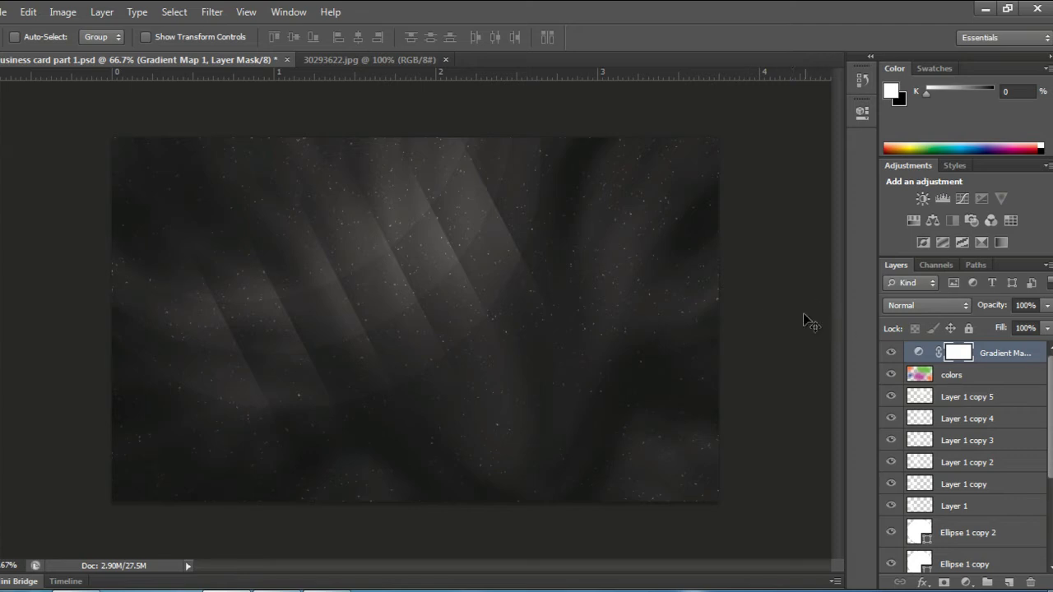
click(958, 306)
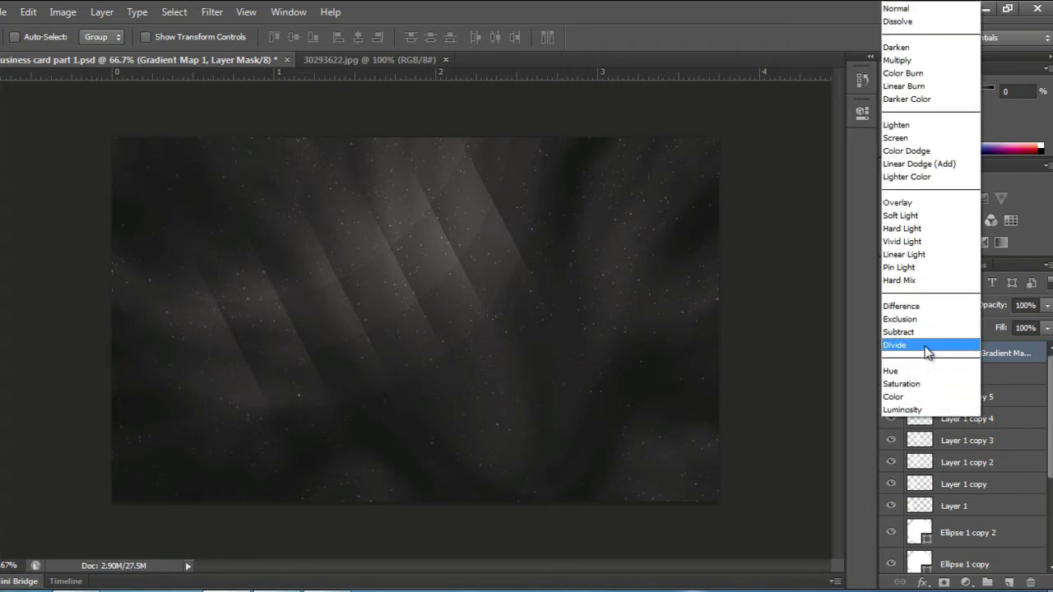
click(903, 268)
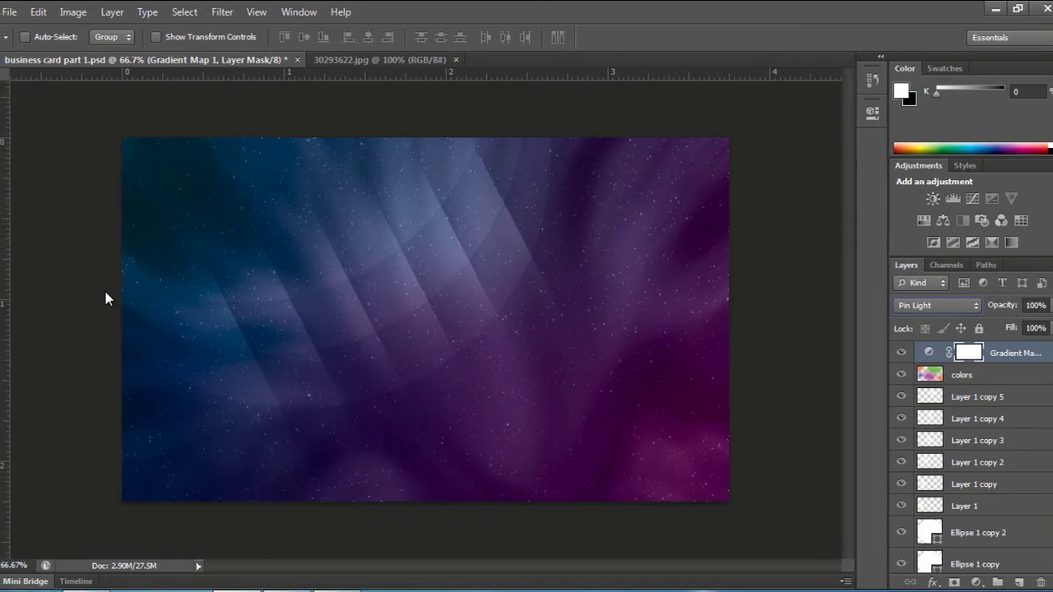
Set the Type tool to Baskerville Old Face at 36 pt and place a text point on the card
key(t)
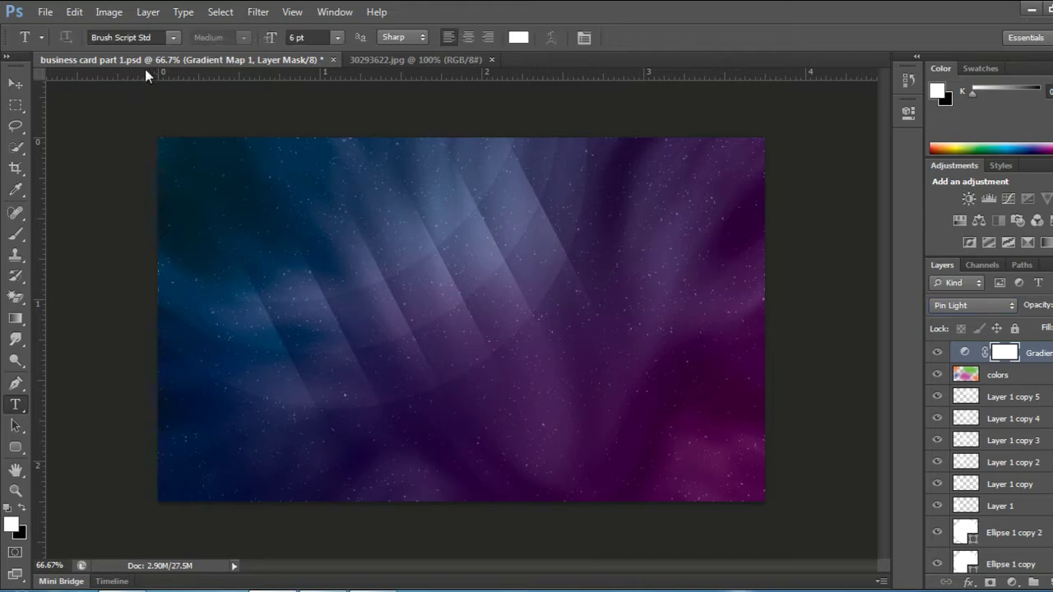
click(174, 38)
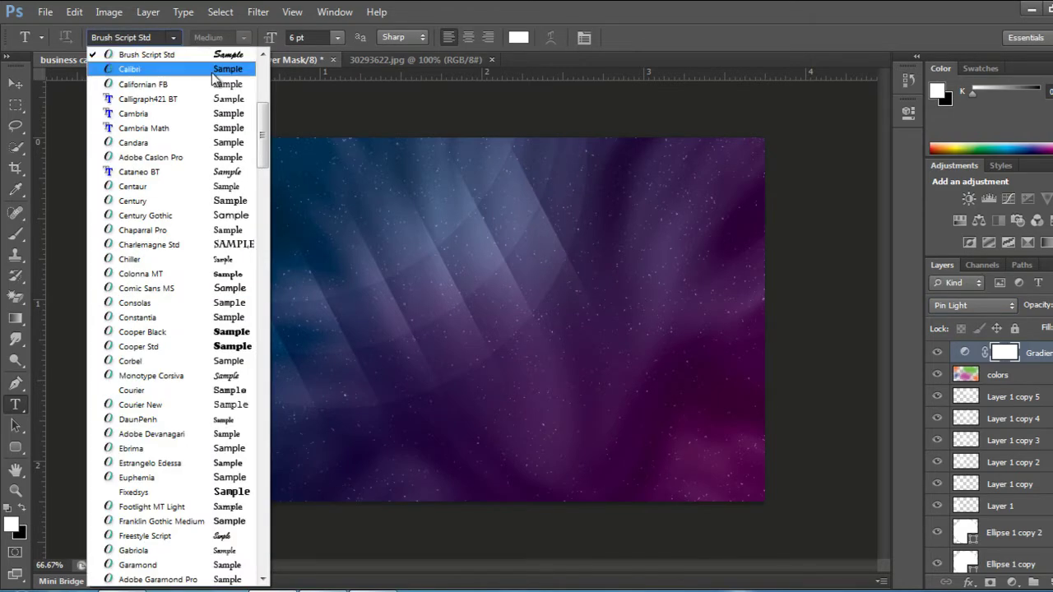
drag(262, 135, 261, 86)
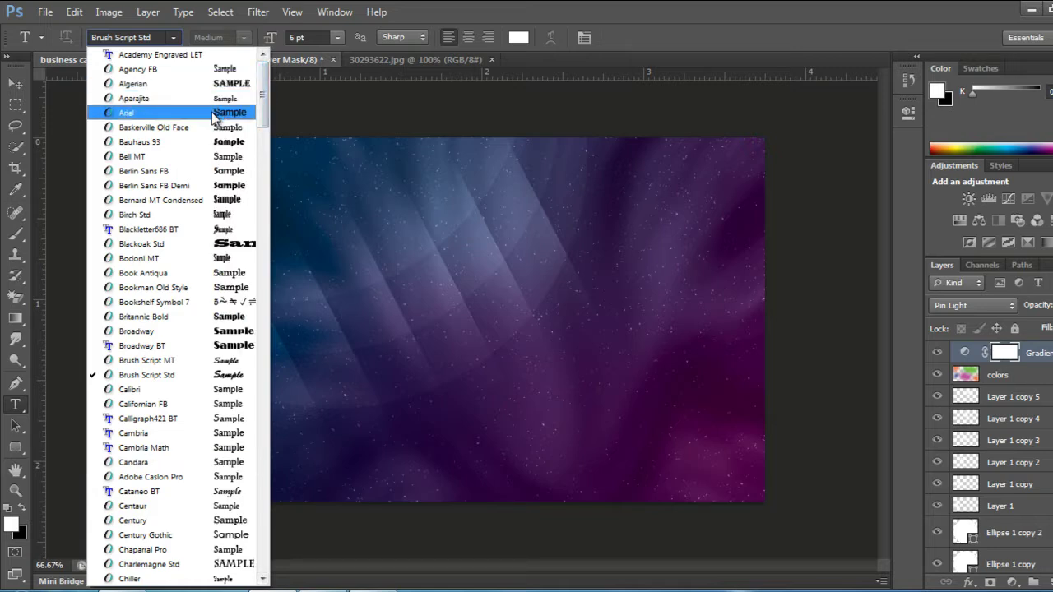
click(194, 130)
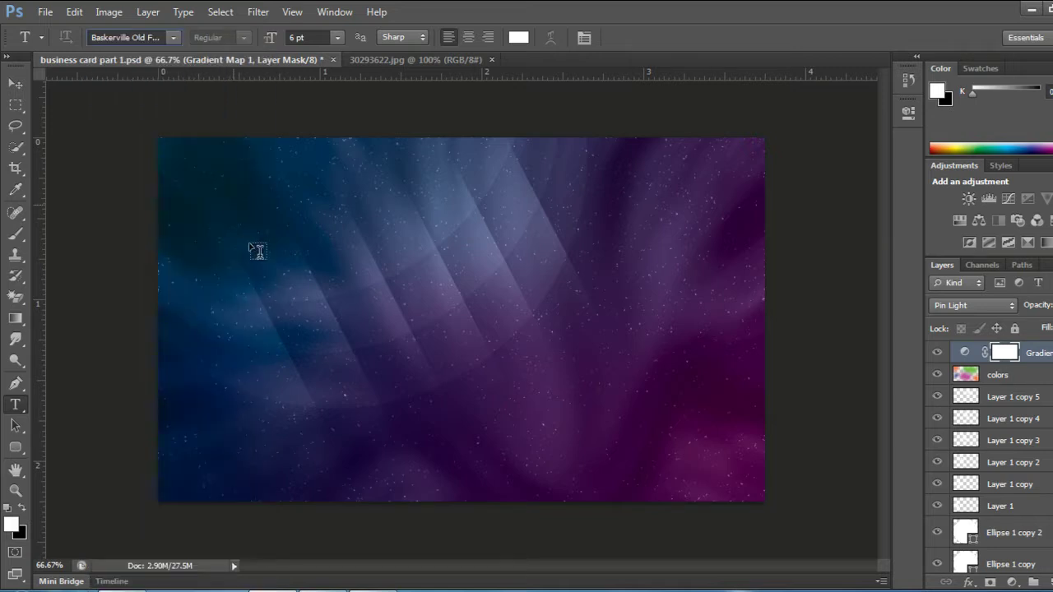
click(315, 292)
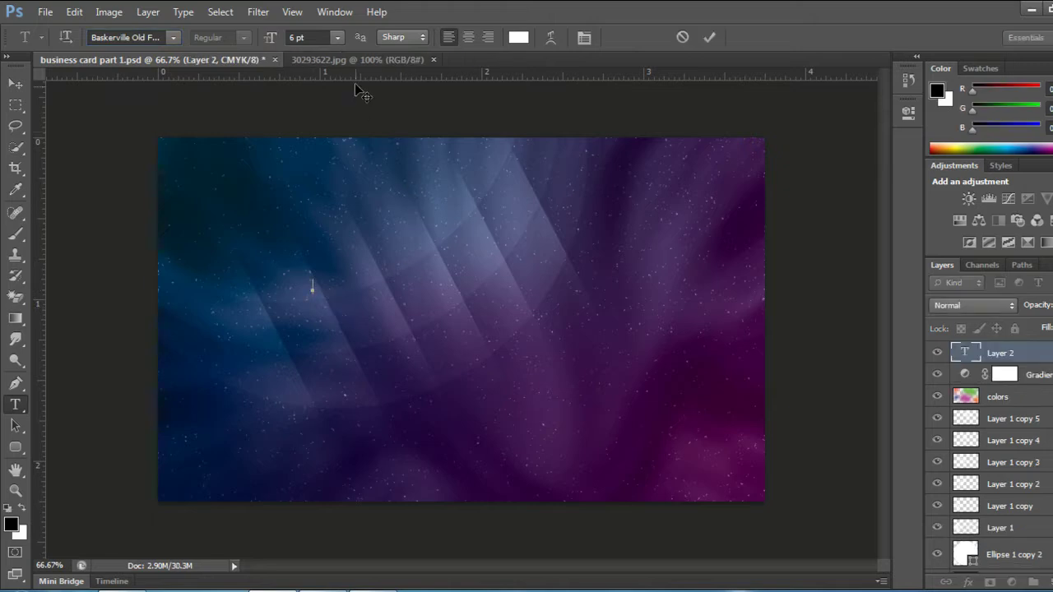
click(335, 41)
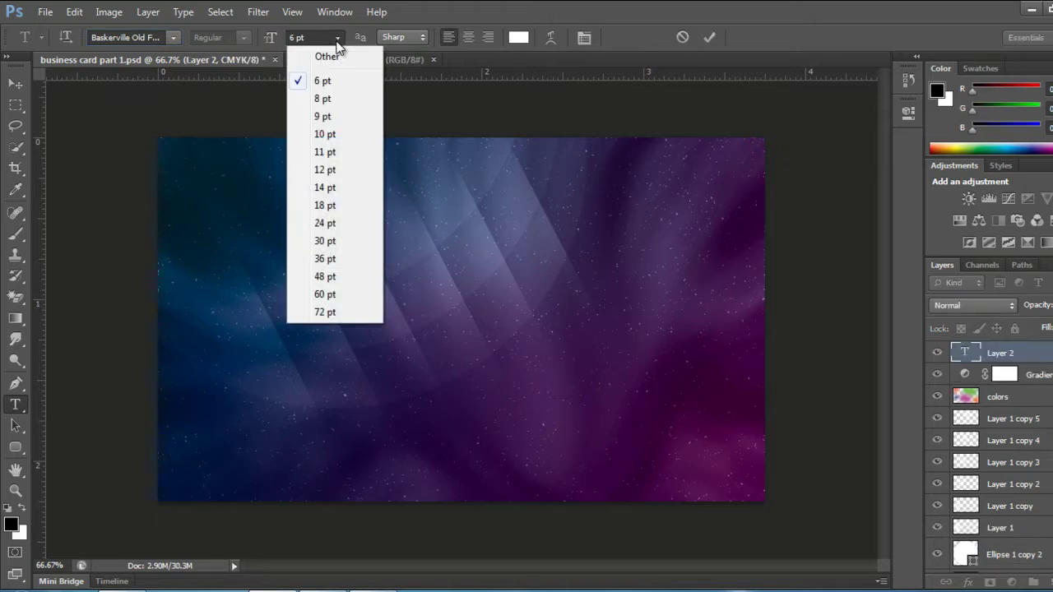
click(320, 313)
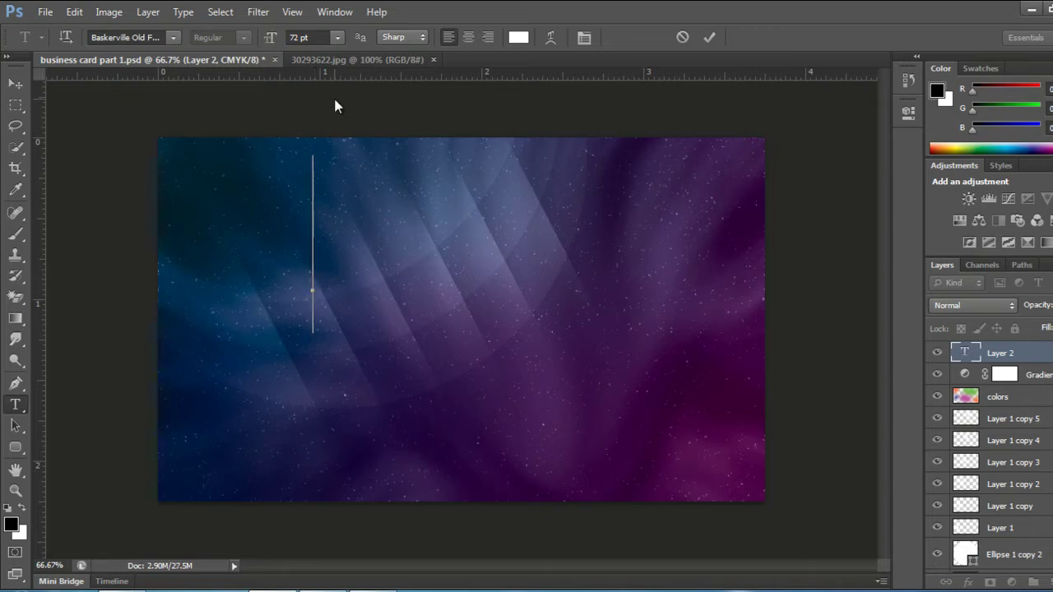
click(337, 42)
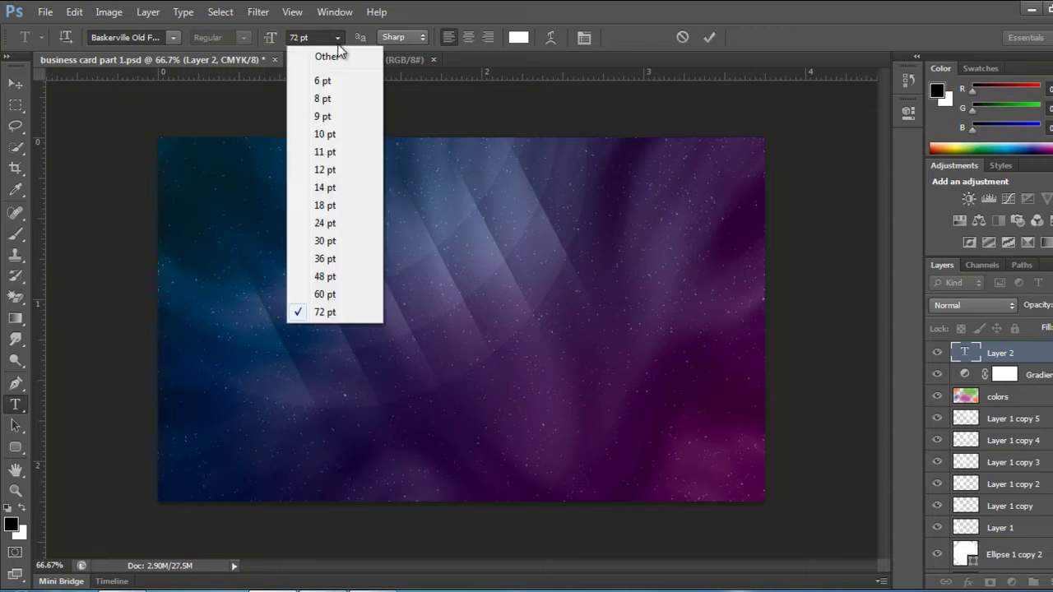
click(320, 277)
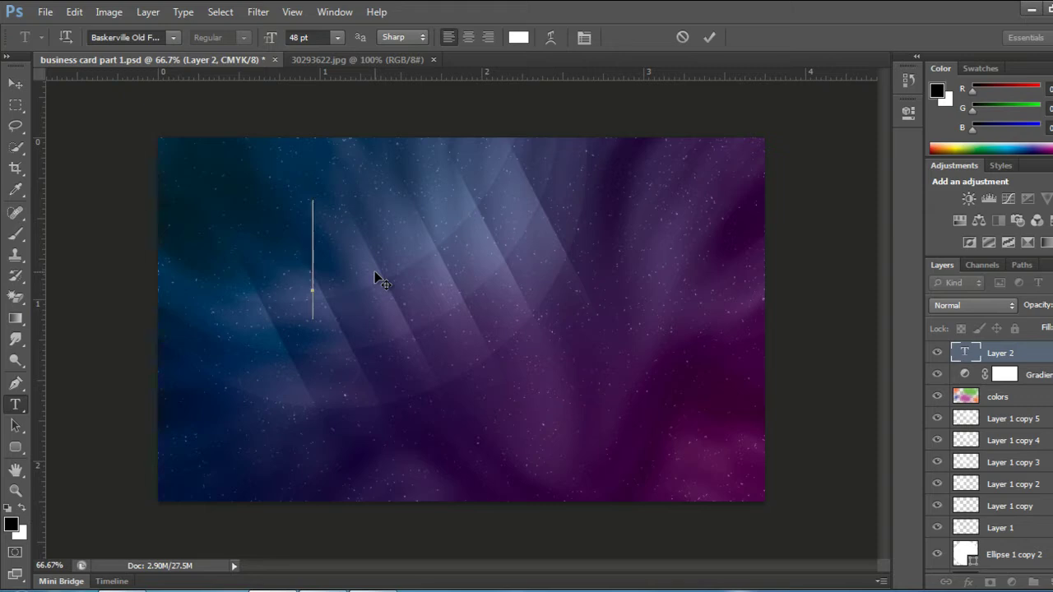
click(337, 38)
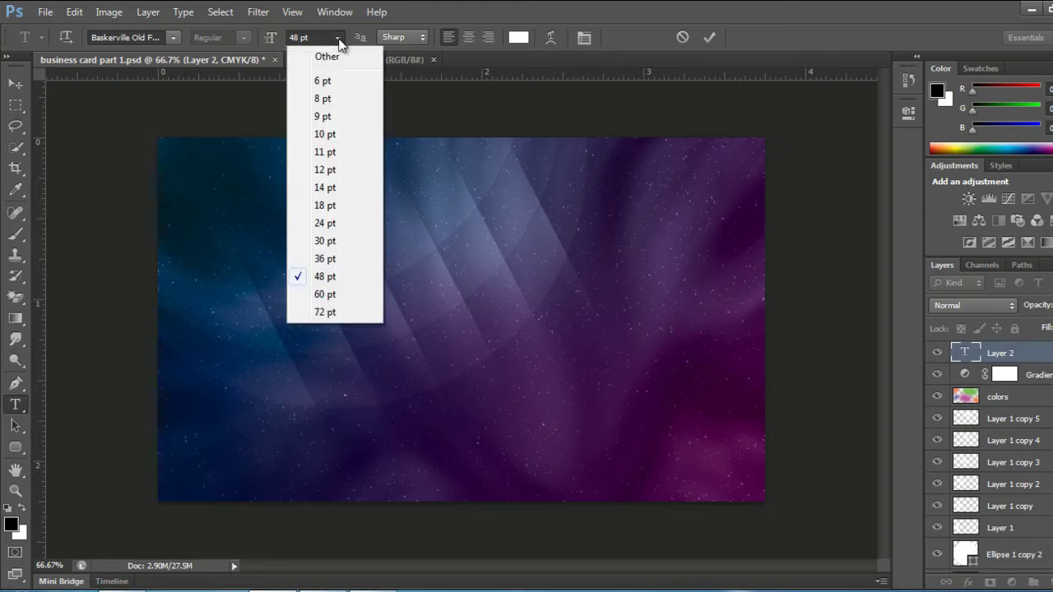
click(325, 258)
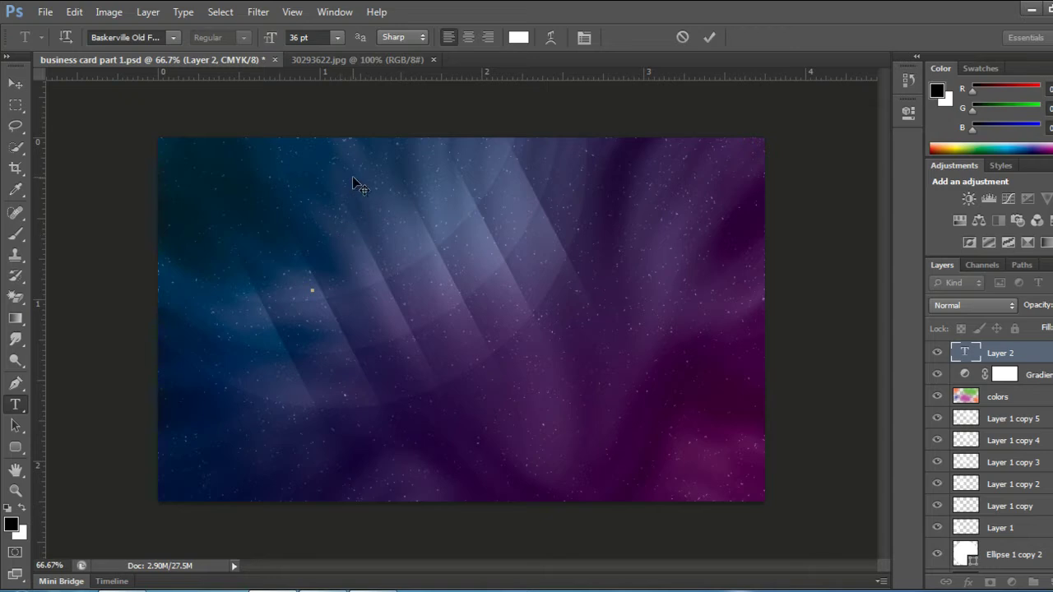
Type LIONEL MESSI, fix the typos, resize it to 24 pt and commit
text(L)
text(O)
key(BackSpace)
text(IONEL)
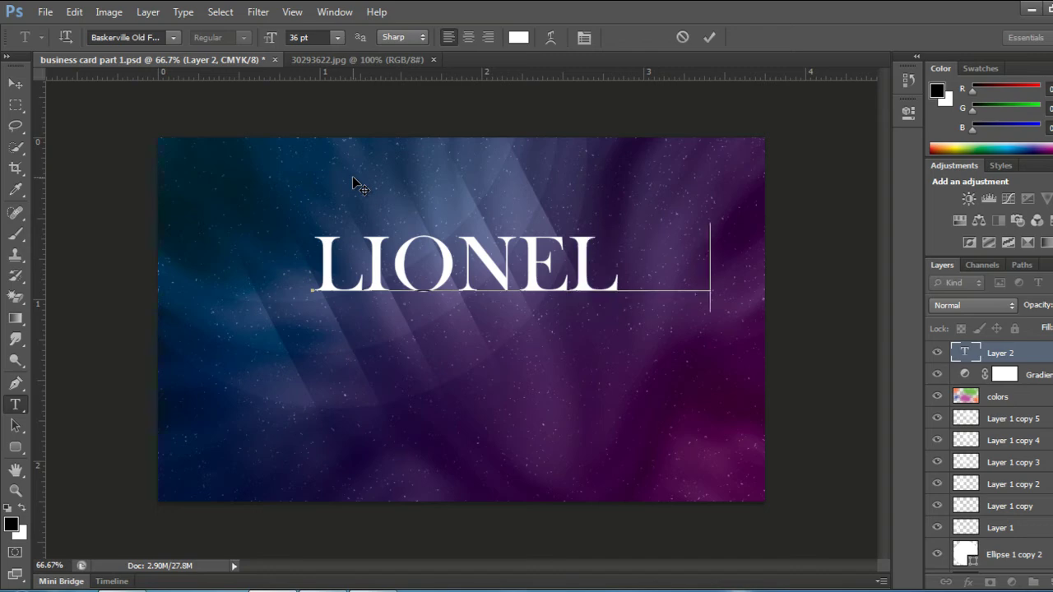
text(MES)
key(BackSpace)
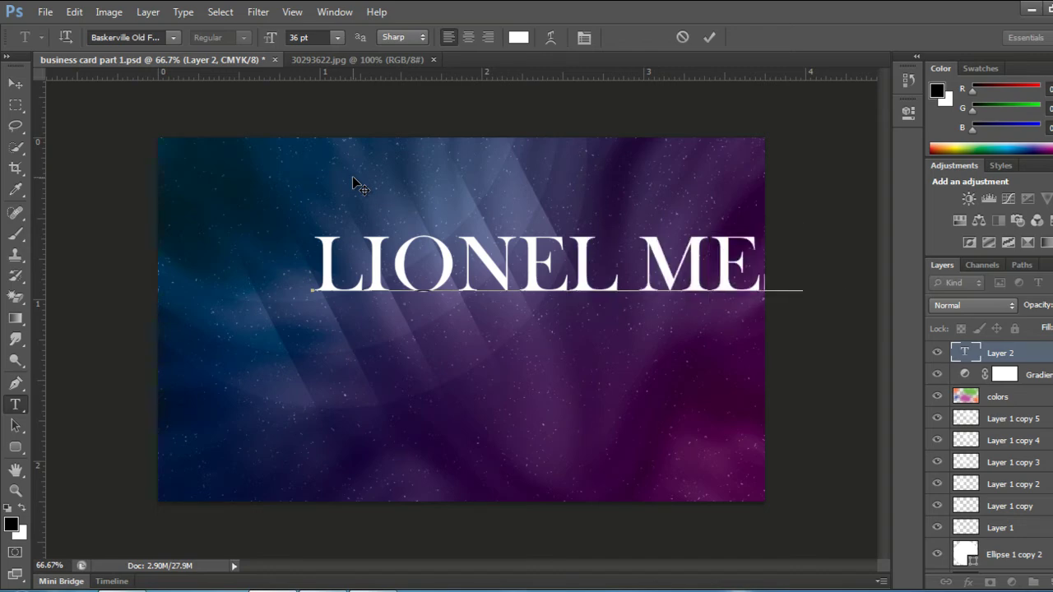
text(SSI)
key(ctrl+a)
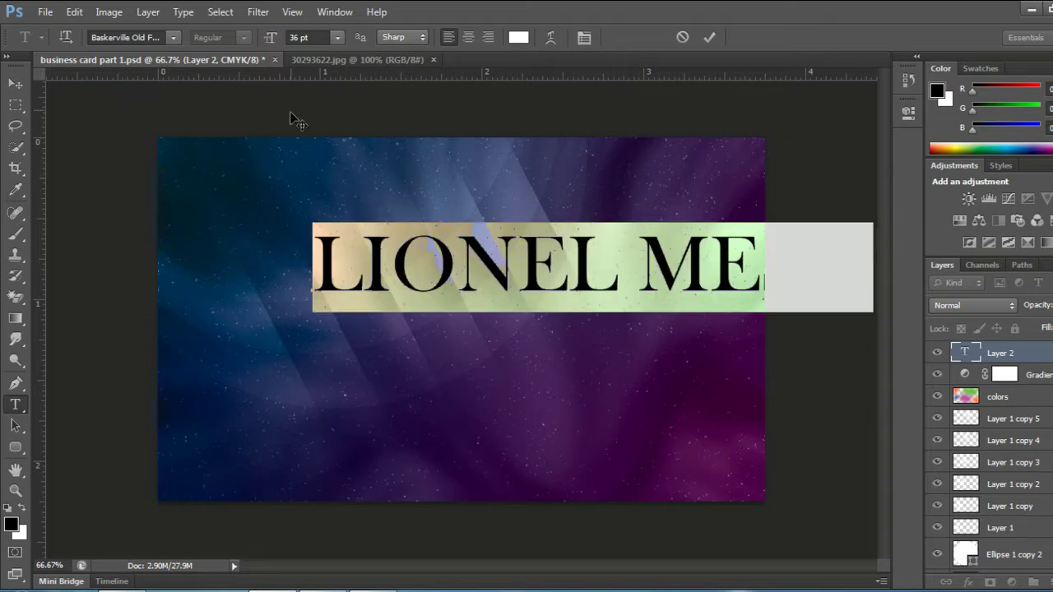
click(335, 38)
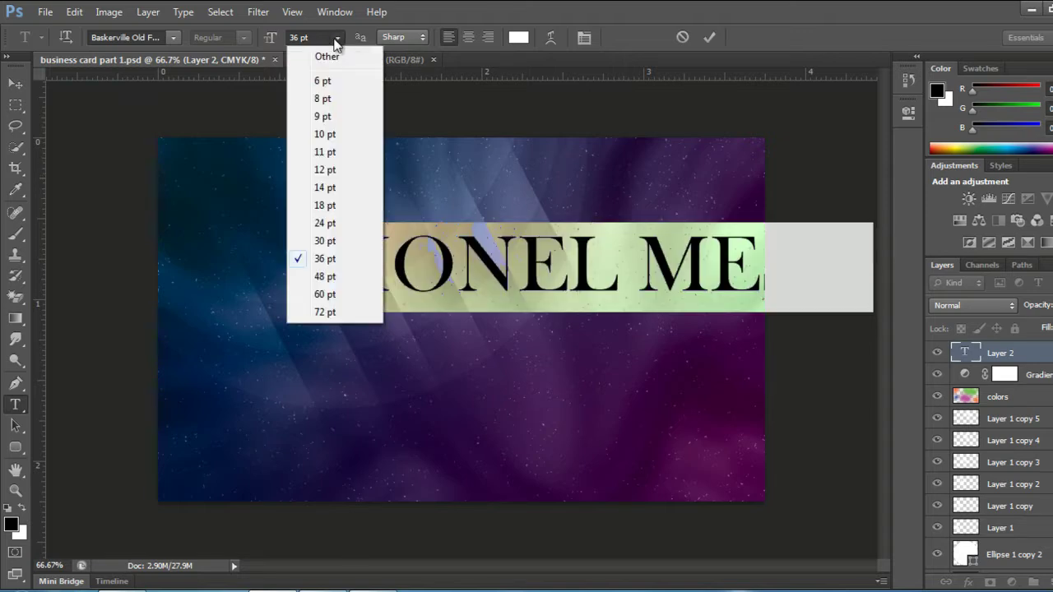
click(324, 223)
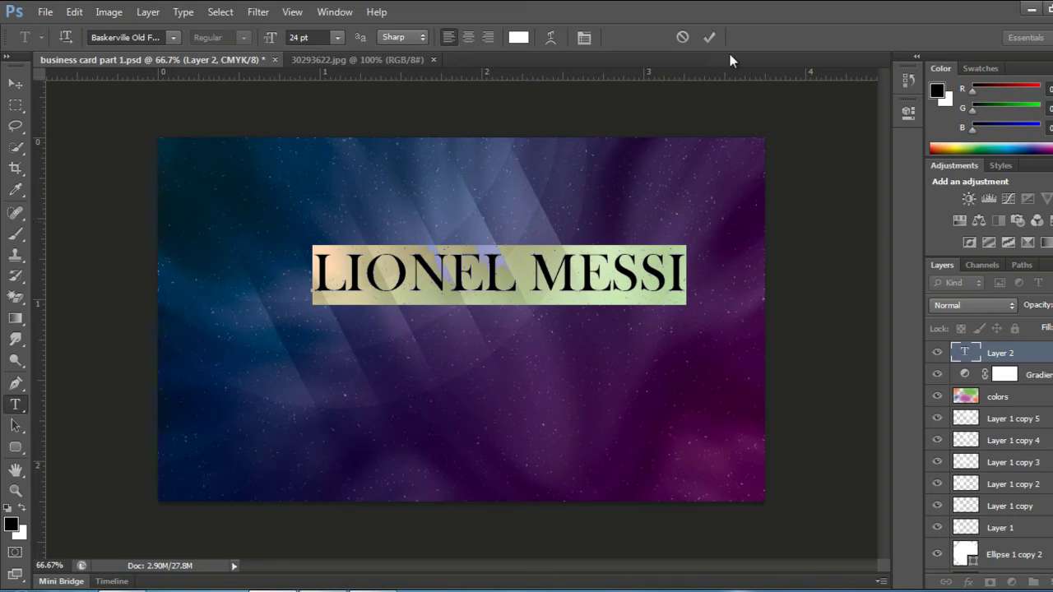
click(710, 37)
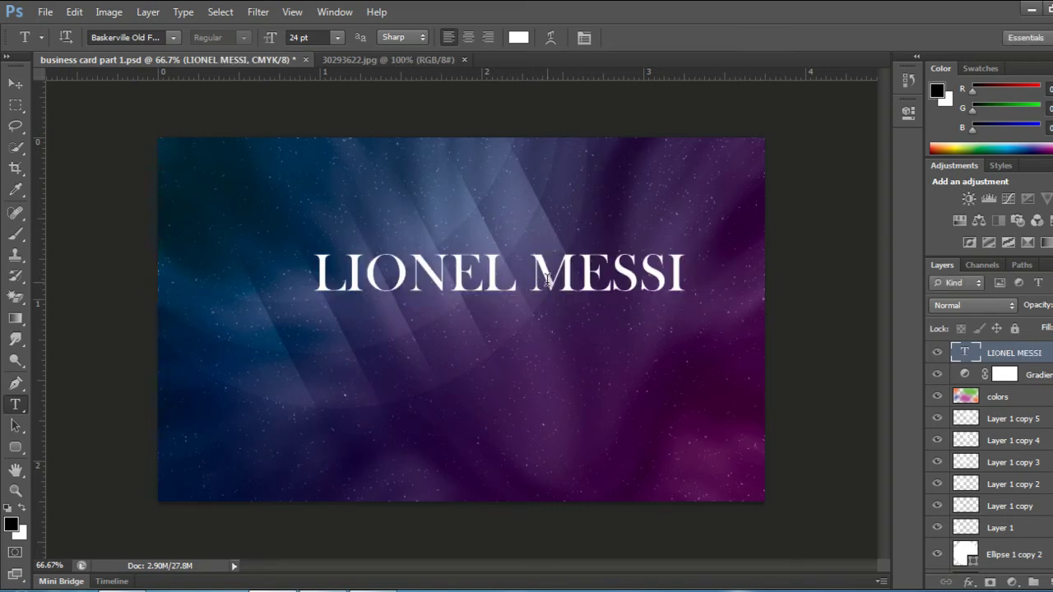
Move the name down and to the left on the card
click(15, 84)
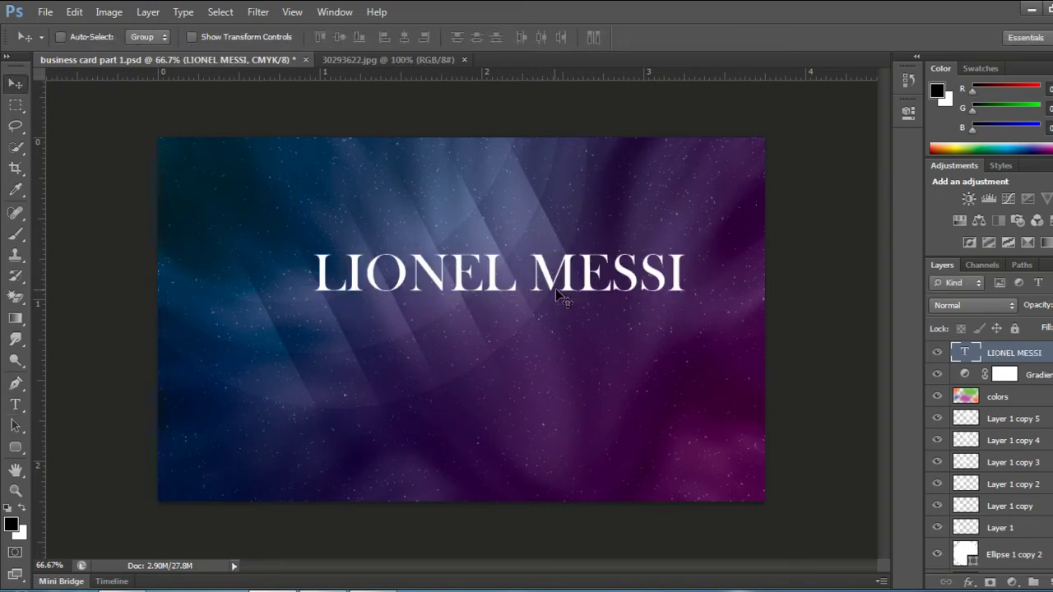
drag(545, 277, 492, 307)
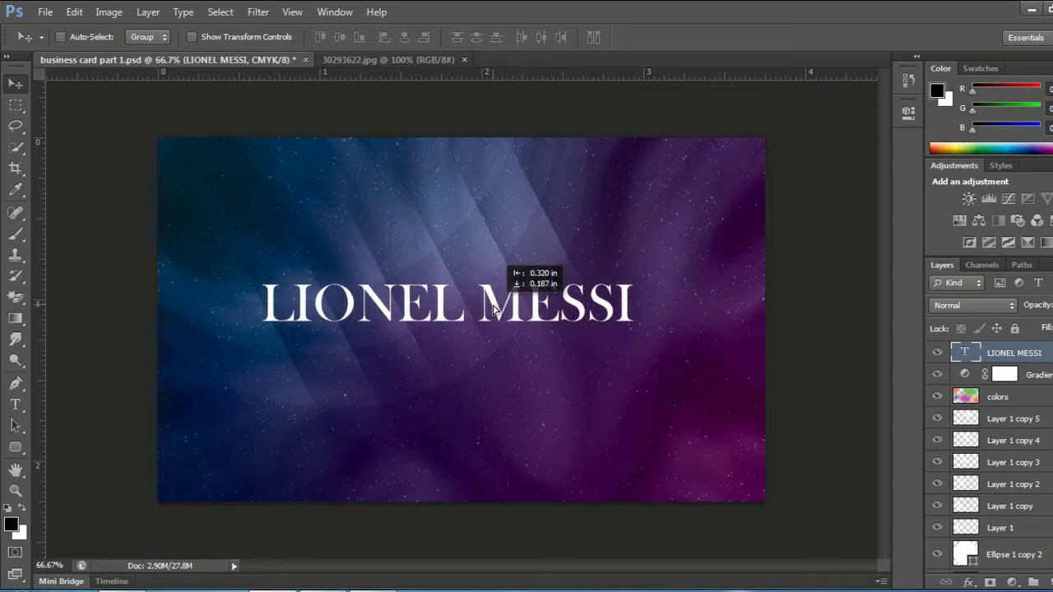
drag(493, 307, 493, 309)
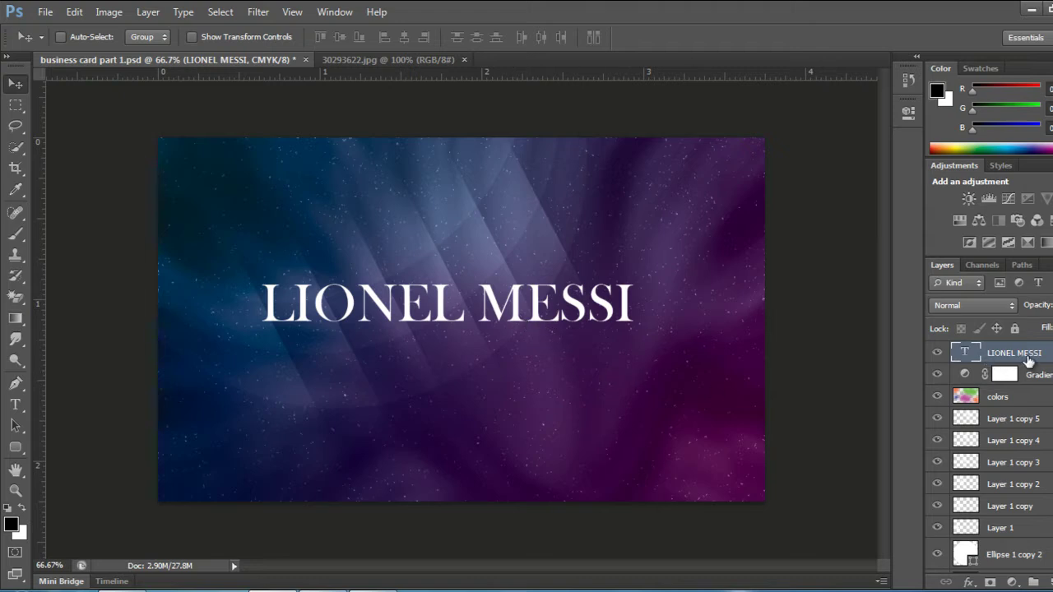
Add a black-to-white Gradient Overlay to the LIONEL MESSI layer and begin editing its gradient
right_click(1041, 356)
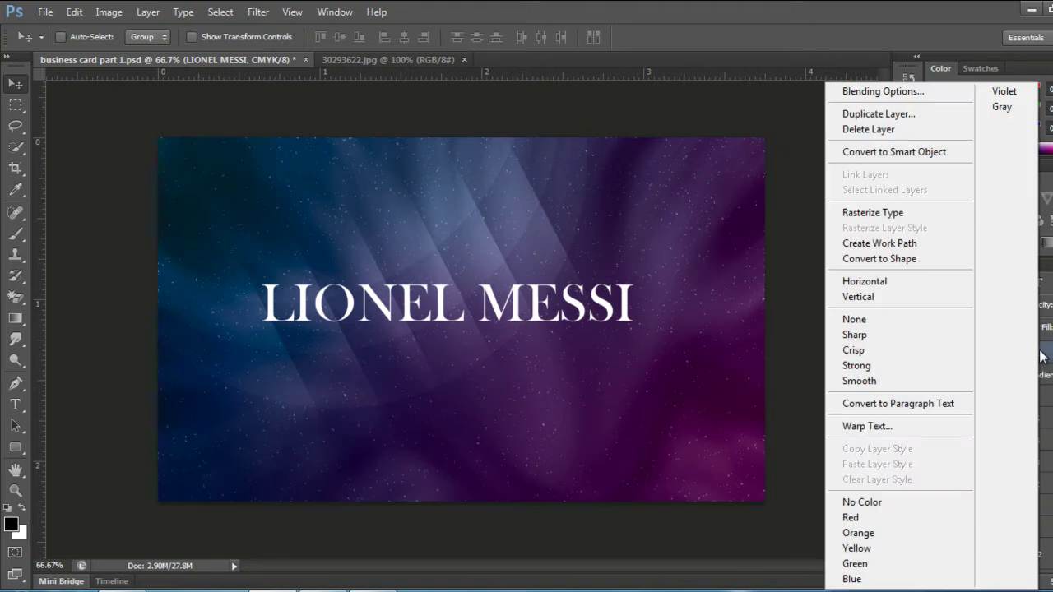
click(929, 91)
key(space)
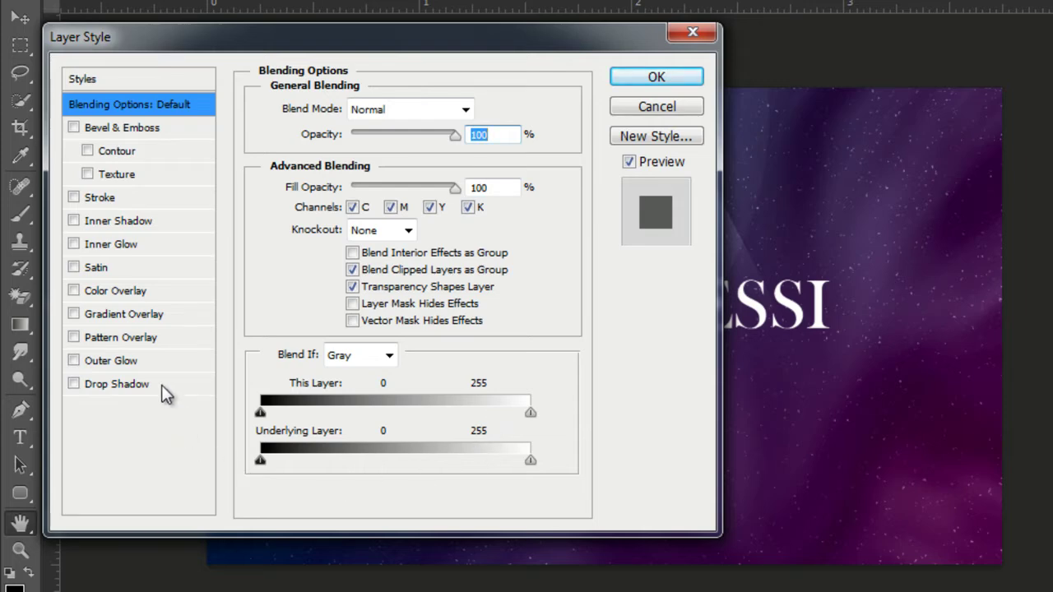
click(139, 317)
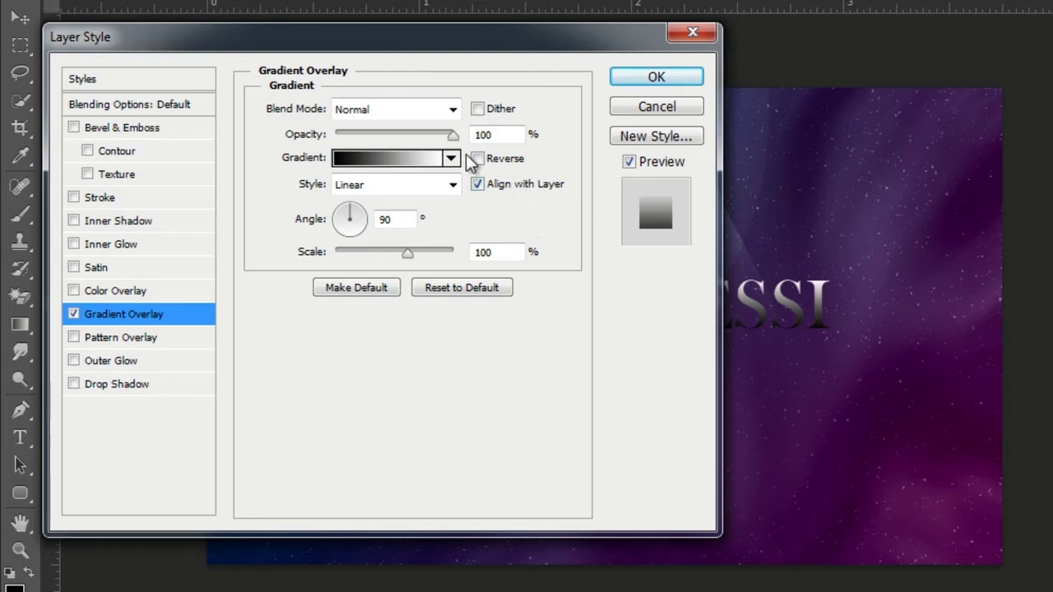
click(377, 157)
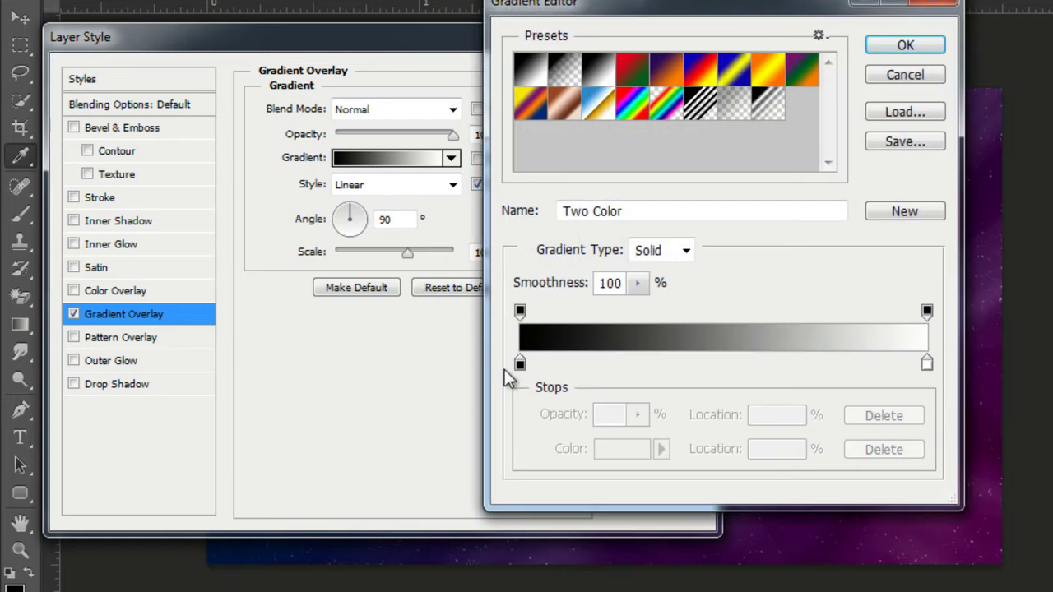
Change the gradient's end stops to light grey F2F2F2
click(520, 364)
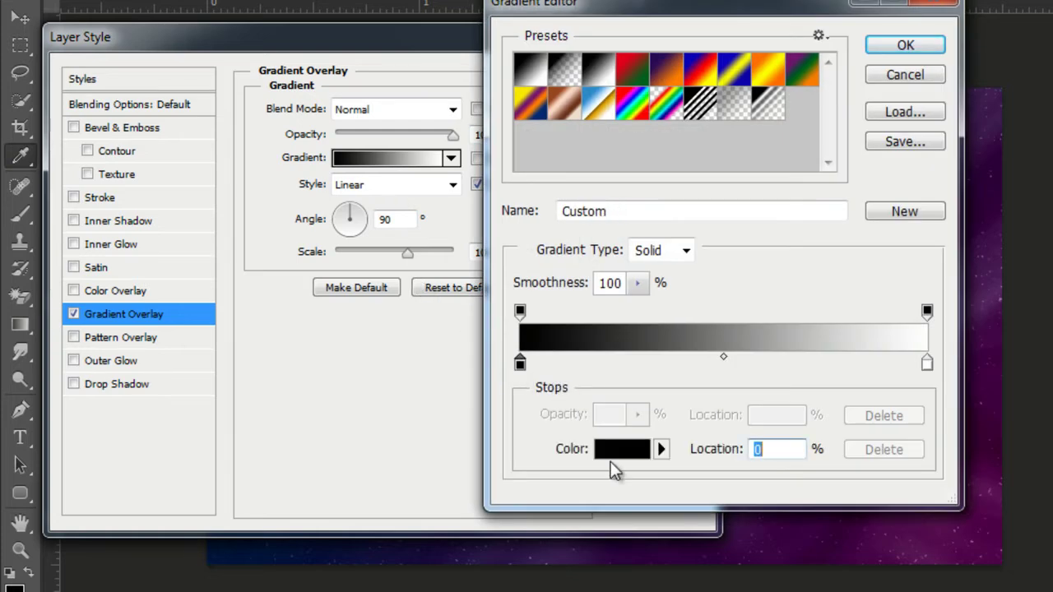
click(621, 450)
drag(840, 581, 700, 584)
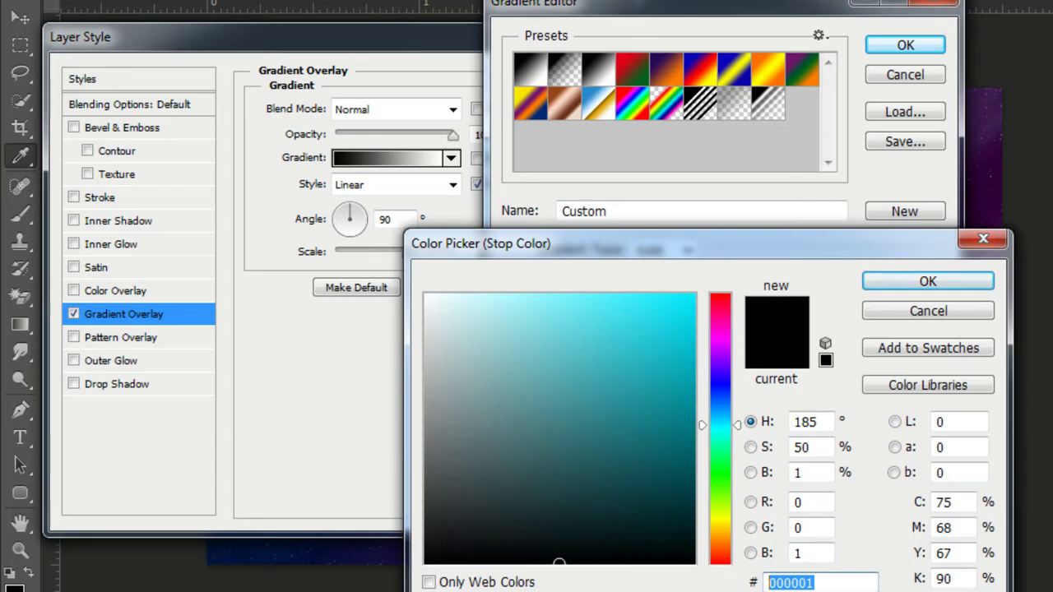
text(F2F2F2)
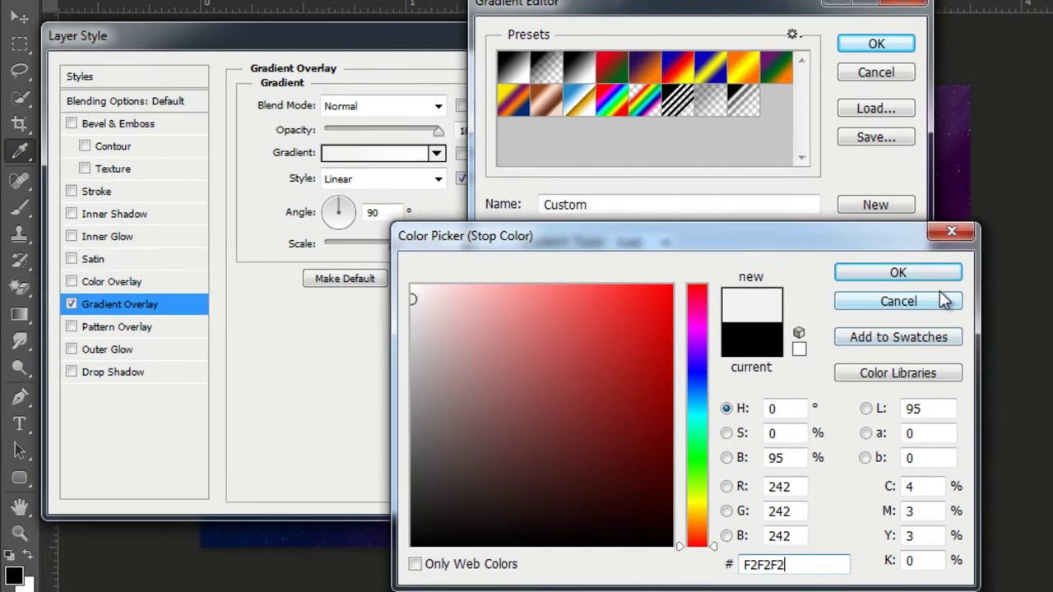
click(919, 273)
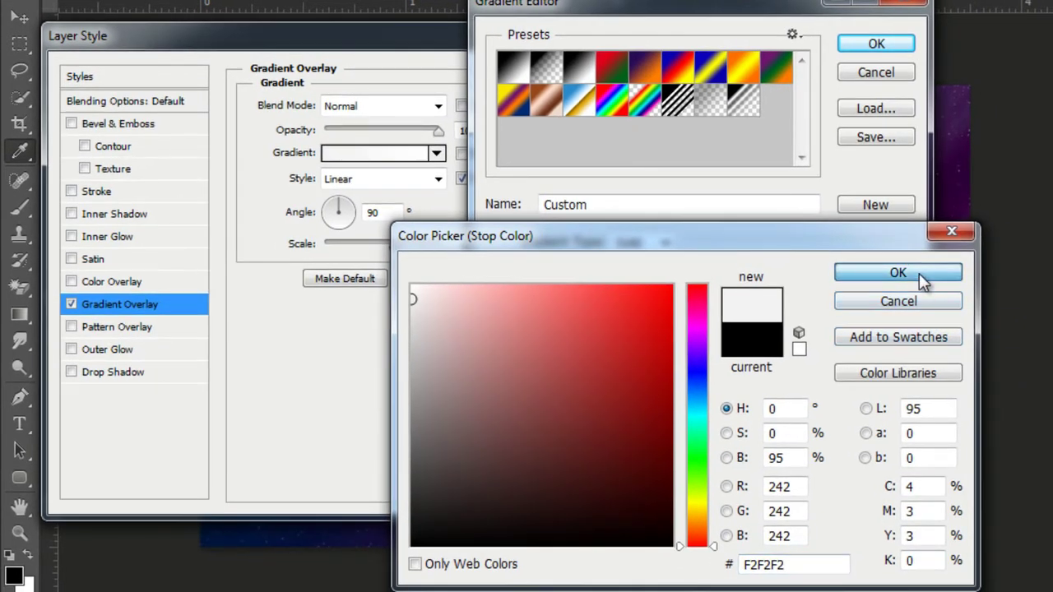
click(755, 436)
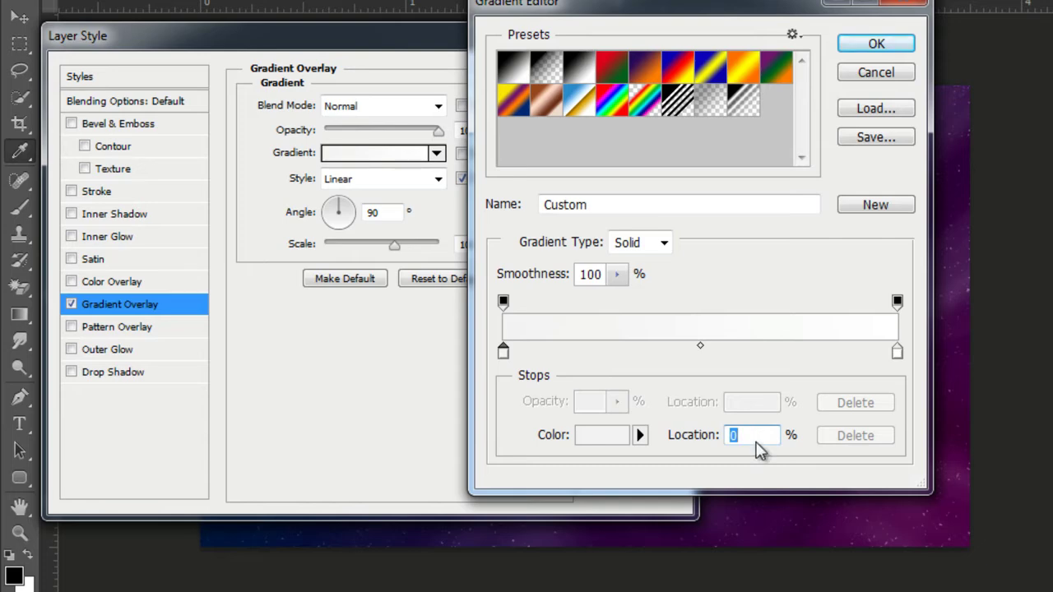
Add a 50% DBDADA middle stop, apply the silver gradient, and reposition the name
click(700, 352)
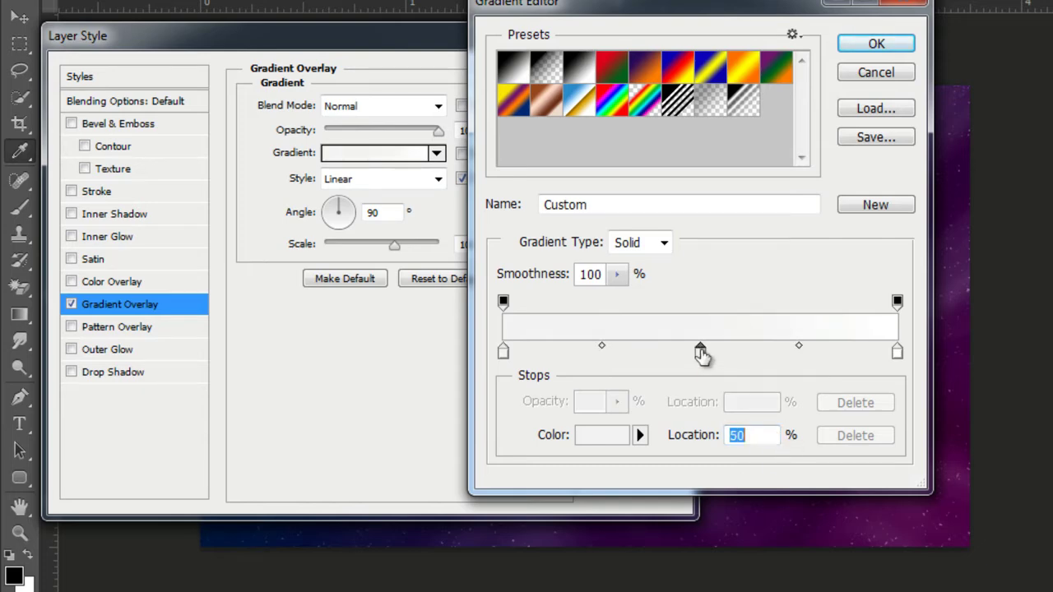
click(603, 436)
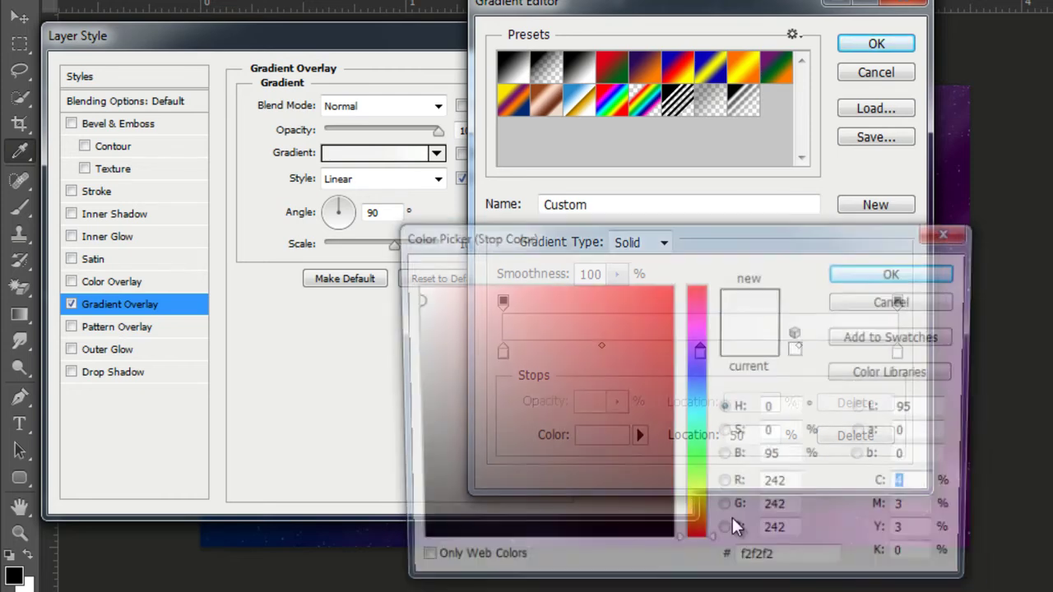
drag(801, 566, 727, 567)
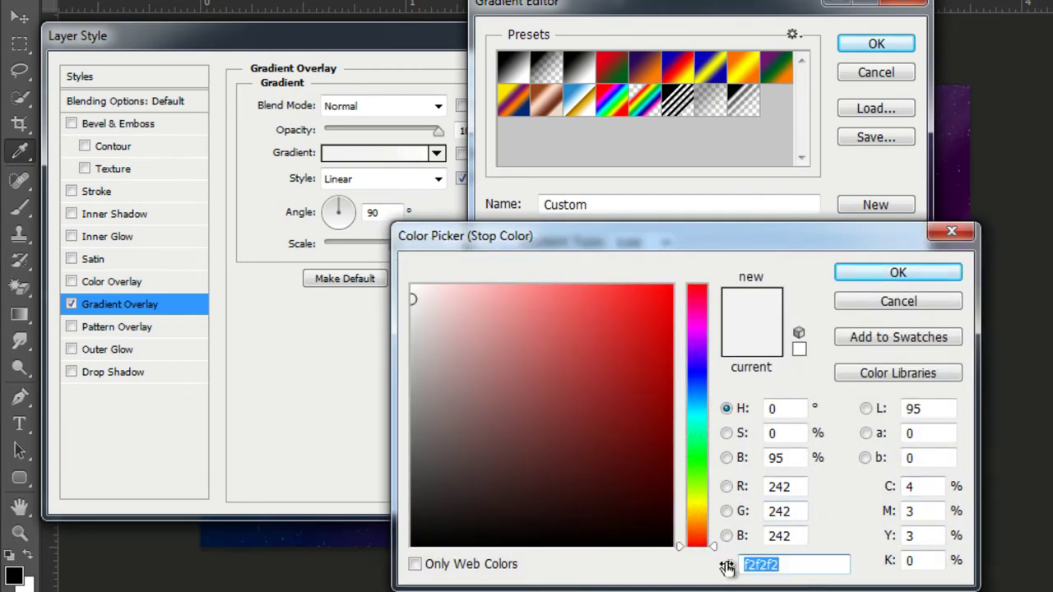
text(DB)
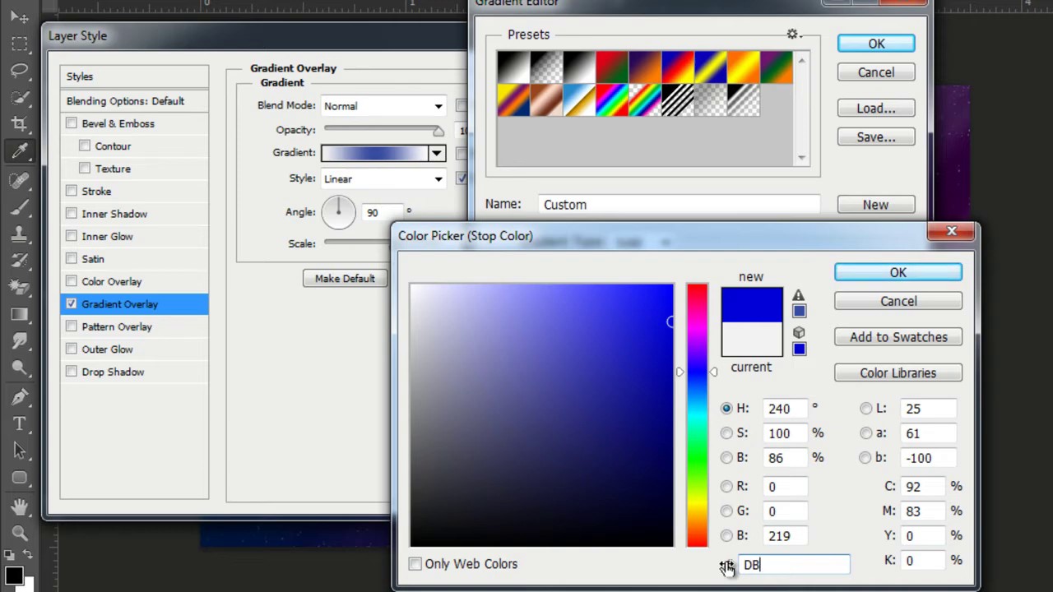
text(DADA)
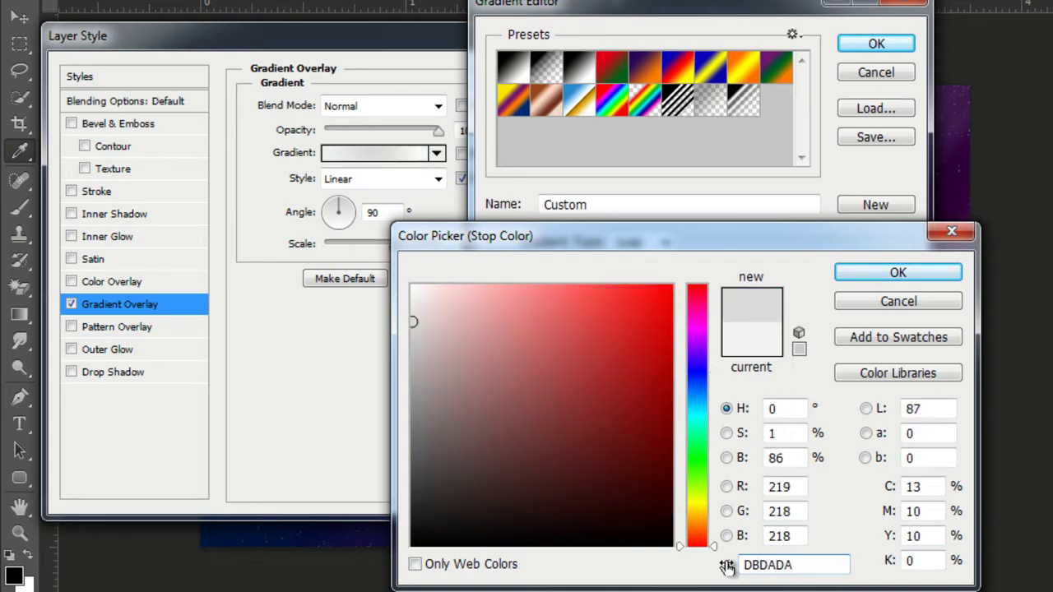
click(904, 272)
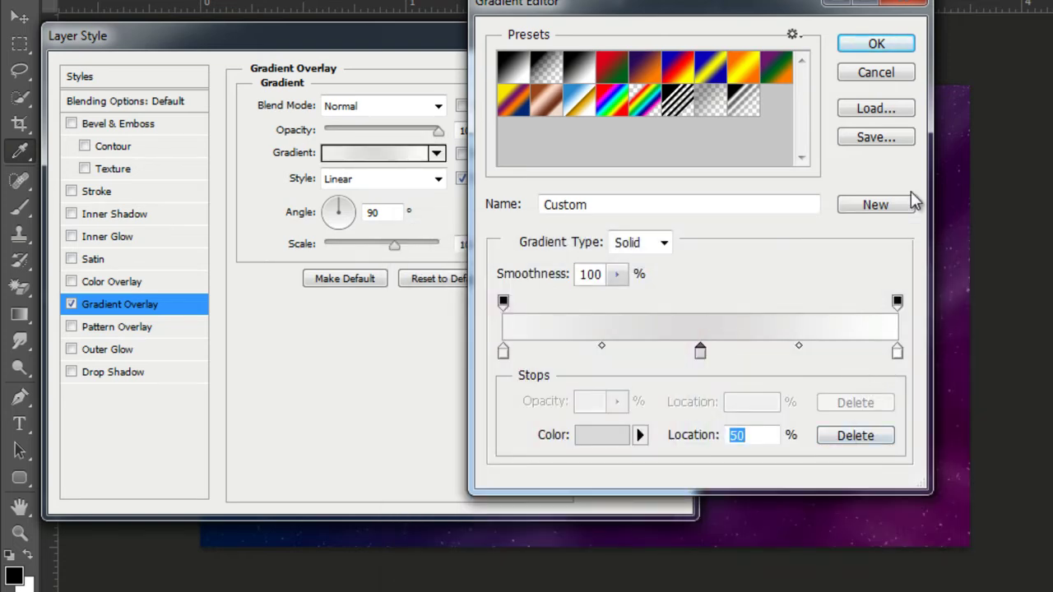
click(873, 45)
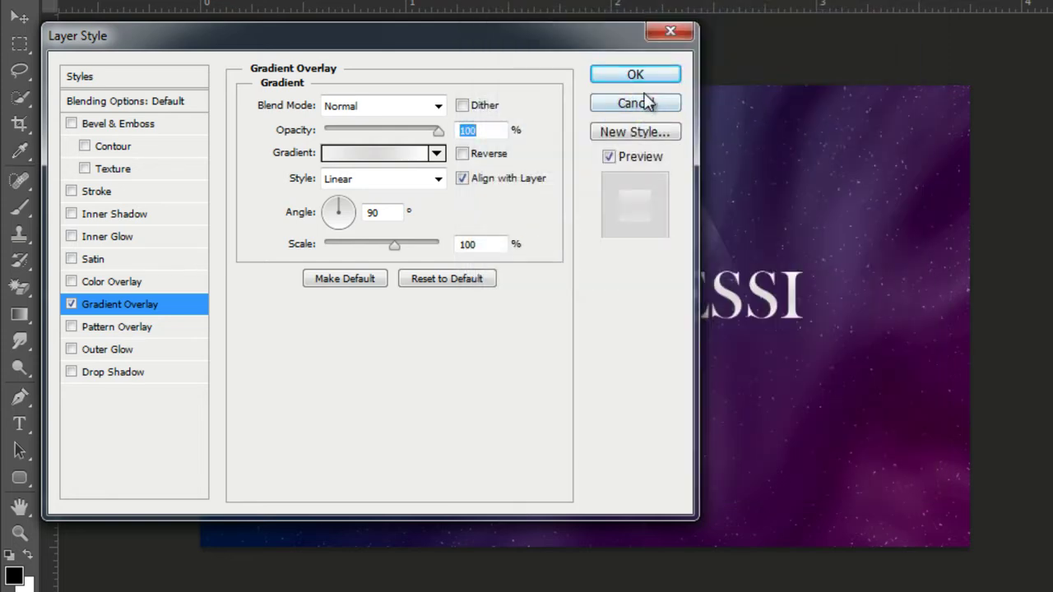
click(645, 79)
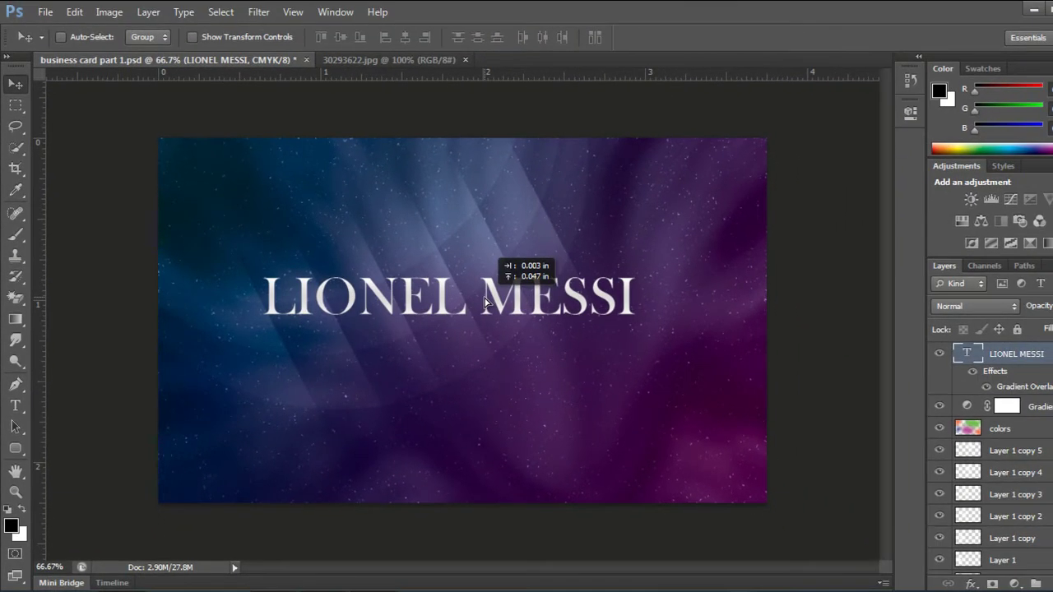
drag(485, 300, 500, 315)
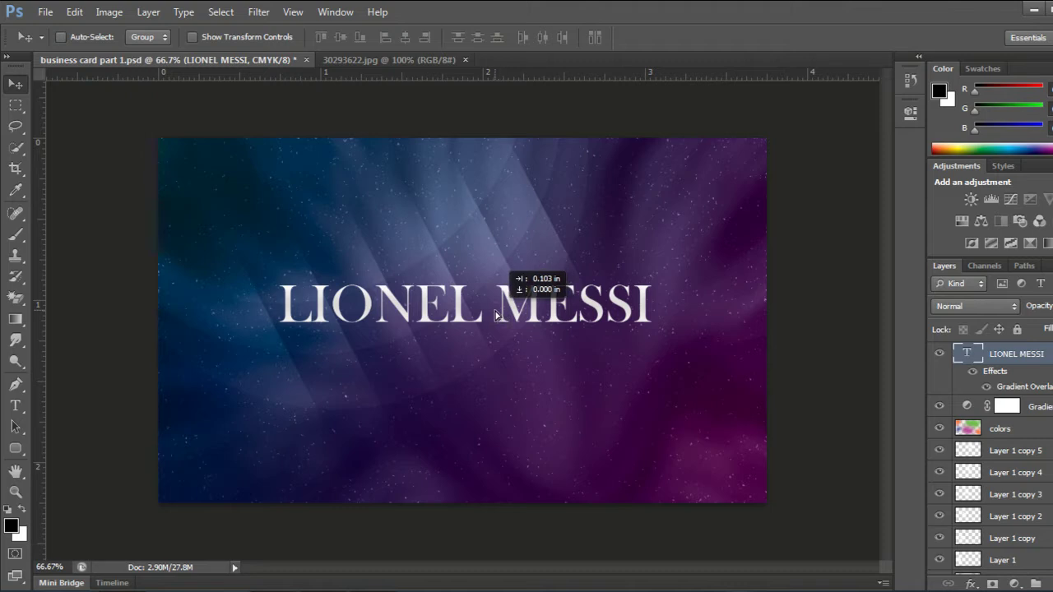
drag(500, 315, 483, 313)
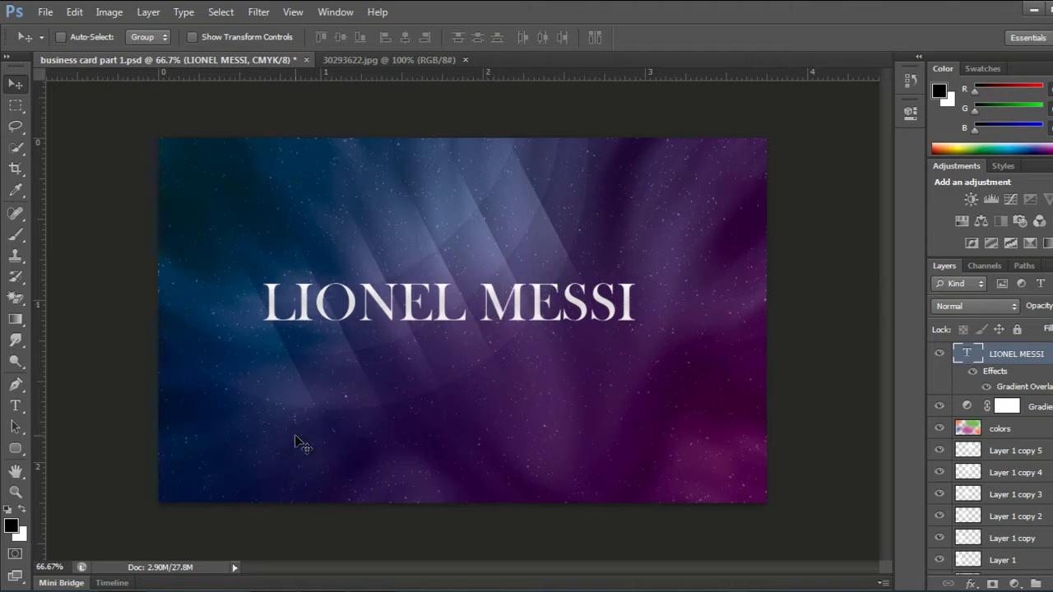
Type the 'Web & Graphic Designer' tagline on a new line below the name
click(16, 406)
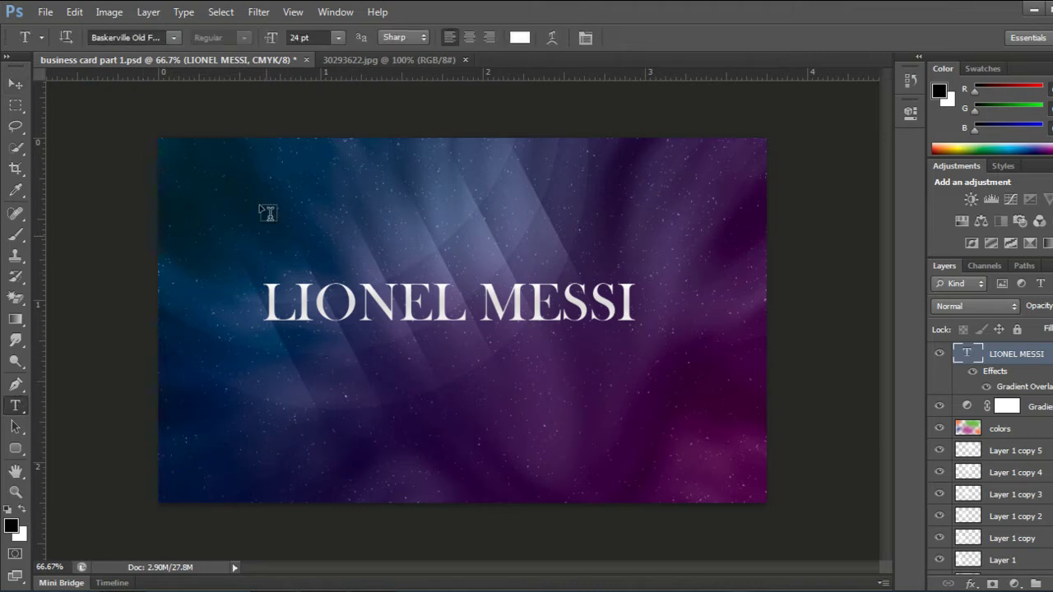
click(174, 38)
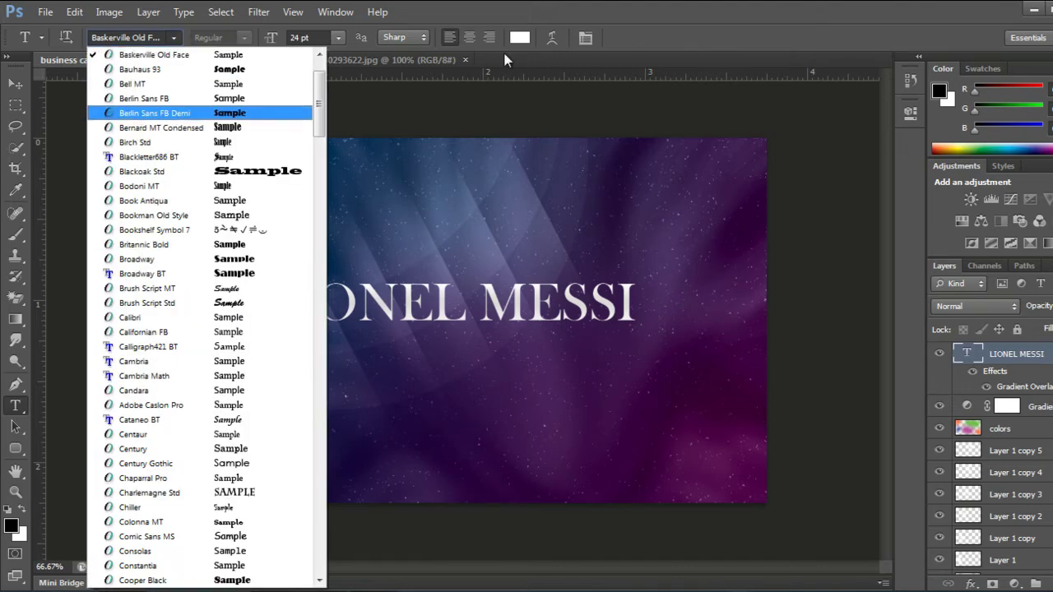
key(Escape)
click(340, 364)
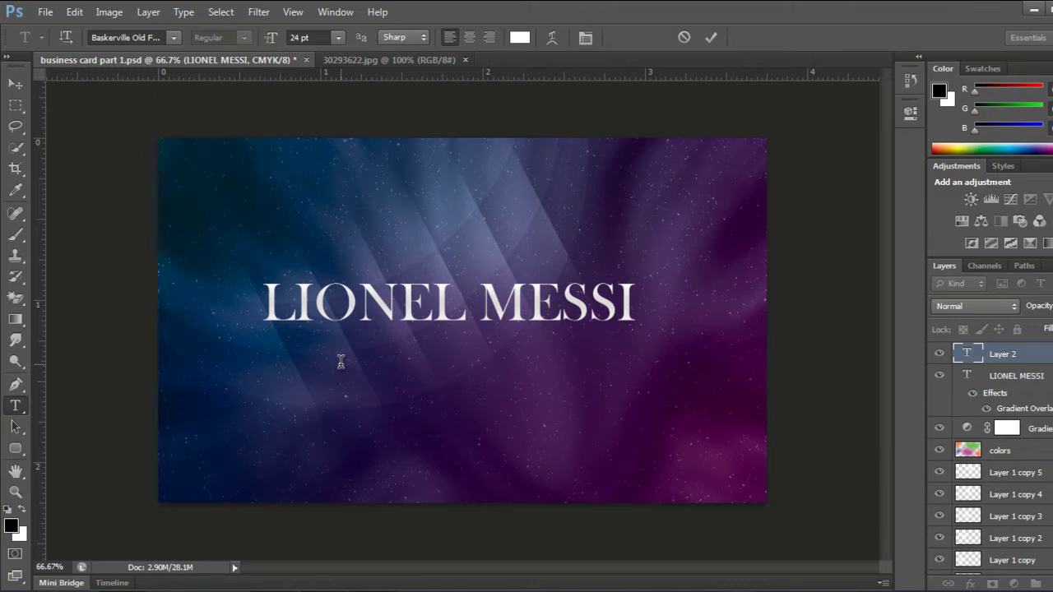
text(Web)
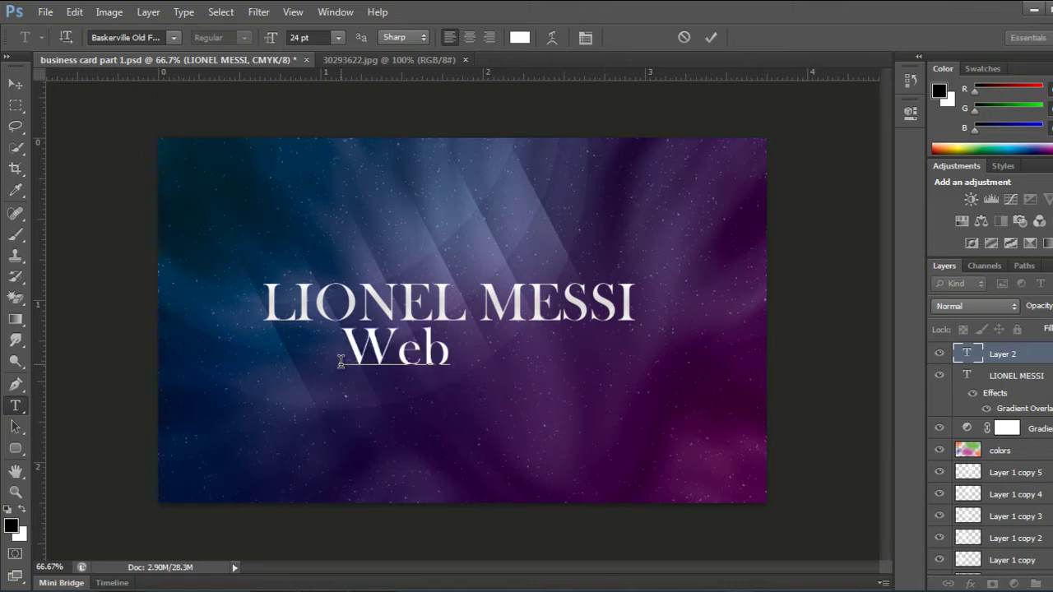
text( & Graphic )
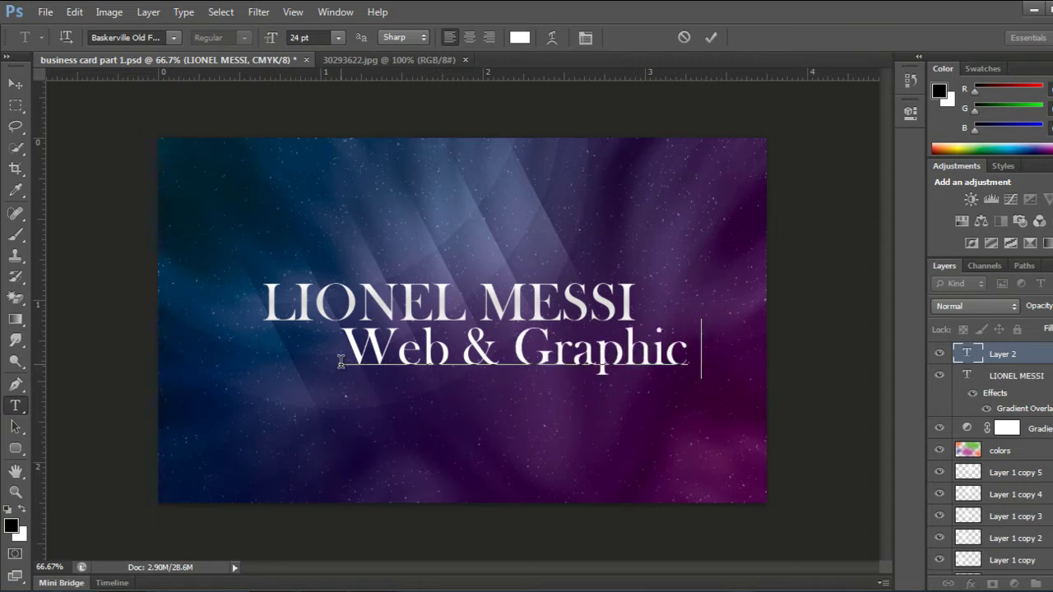
text(Desig)
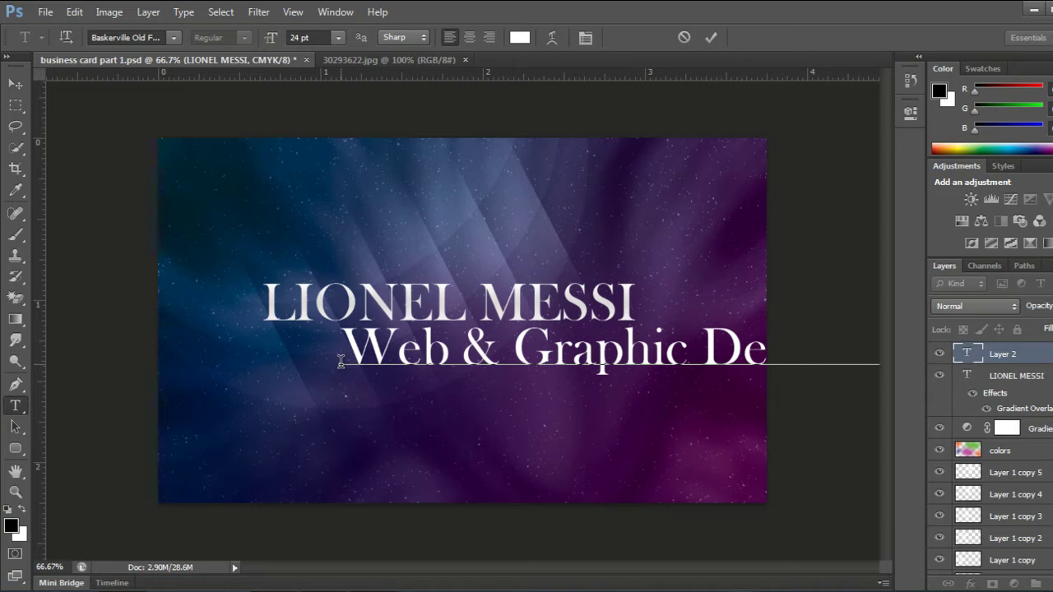
Shrink the whole tagline to 8 pt
key(ctrl+a)
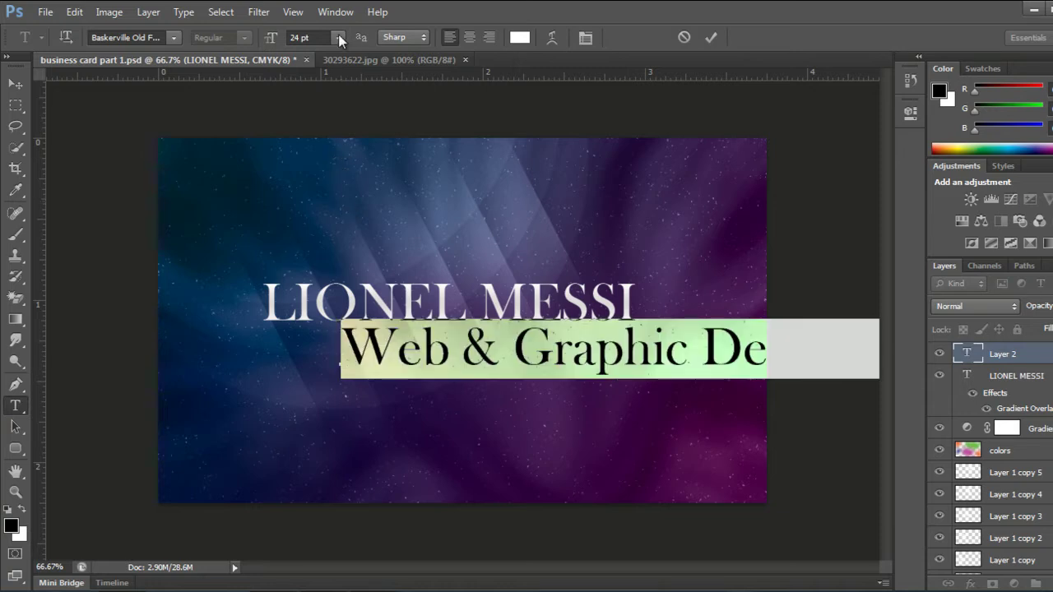
click(338, 37)
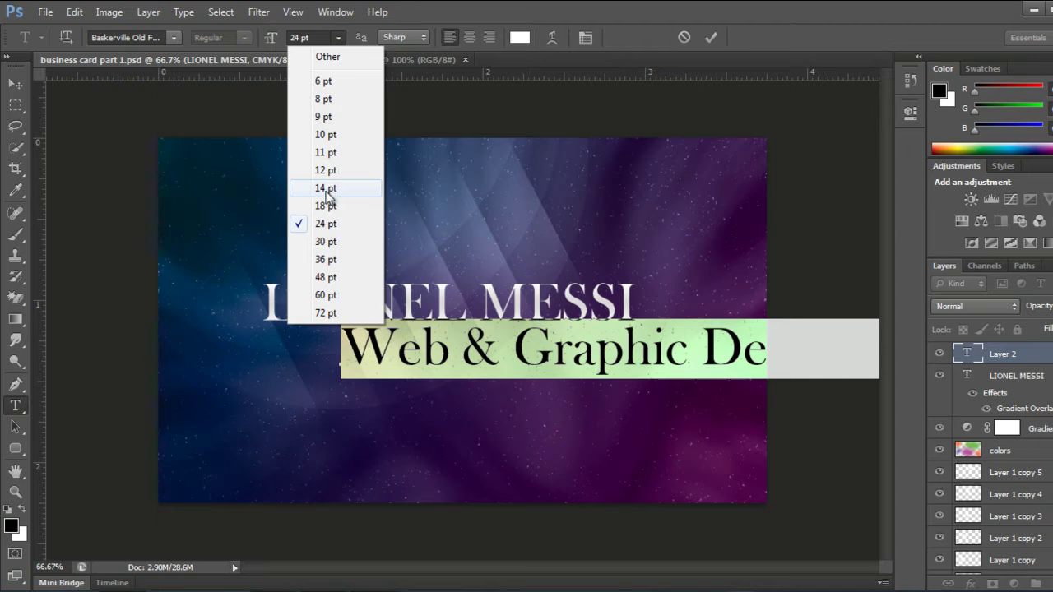
click(326, 188)
click(335, 38)
click(330, 105)
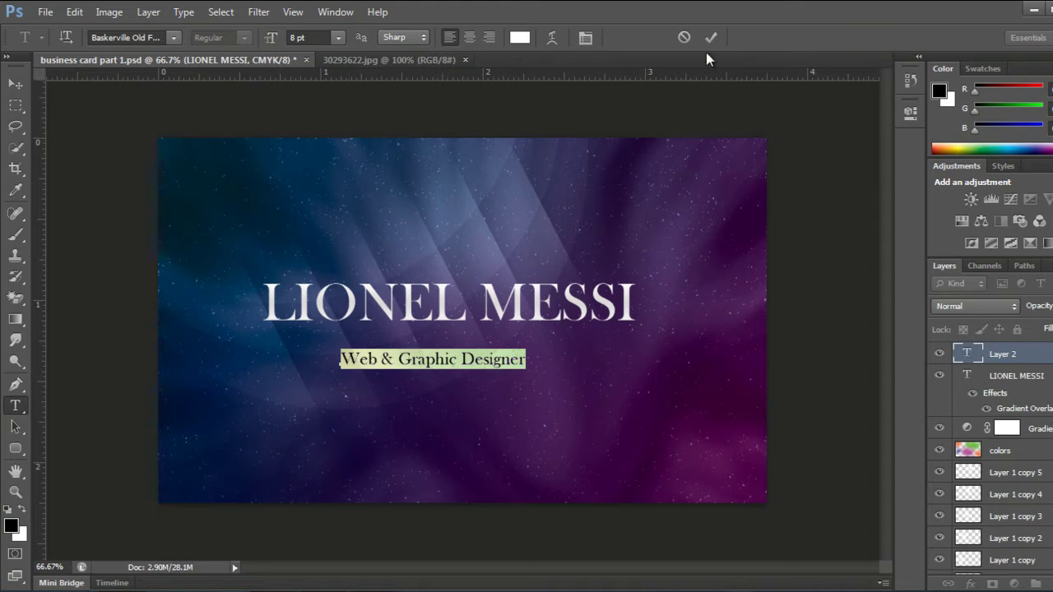
Set the tagline in Monotype Corsiva and commit the text
click(171, 43)
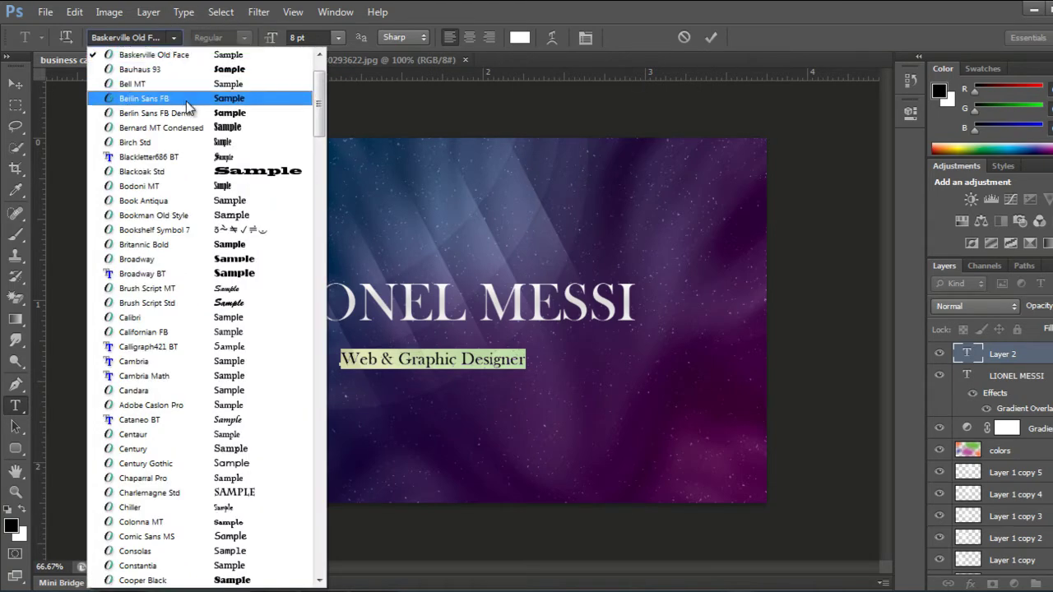
scroll(226, 197, up, 3)
scroll(228, 188, up, 2)
scroll(228, 187, down, 1)
scroll(228, 187, down, 5)
scroll(227, 187, down, 6)
scroll(230, 188, down, 3)
scroll(228, 187, down, 3)
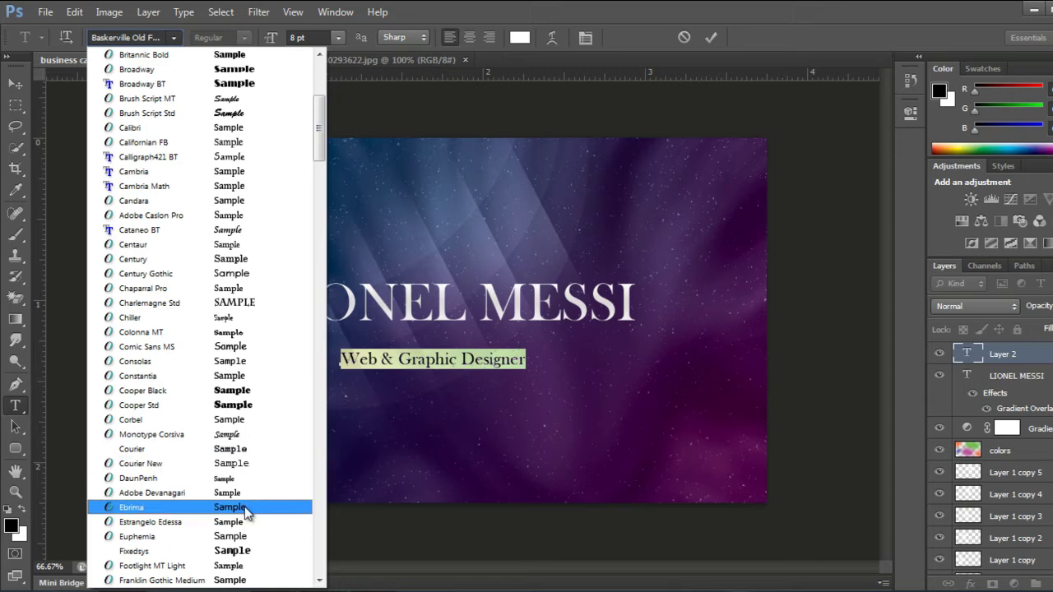
click(234, 434)
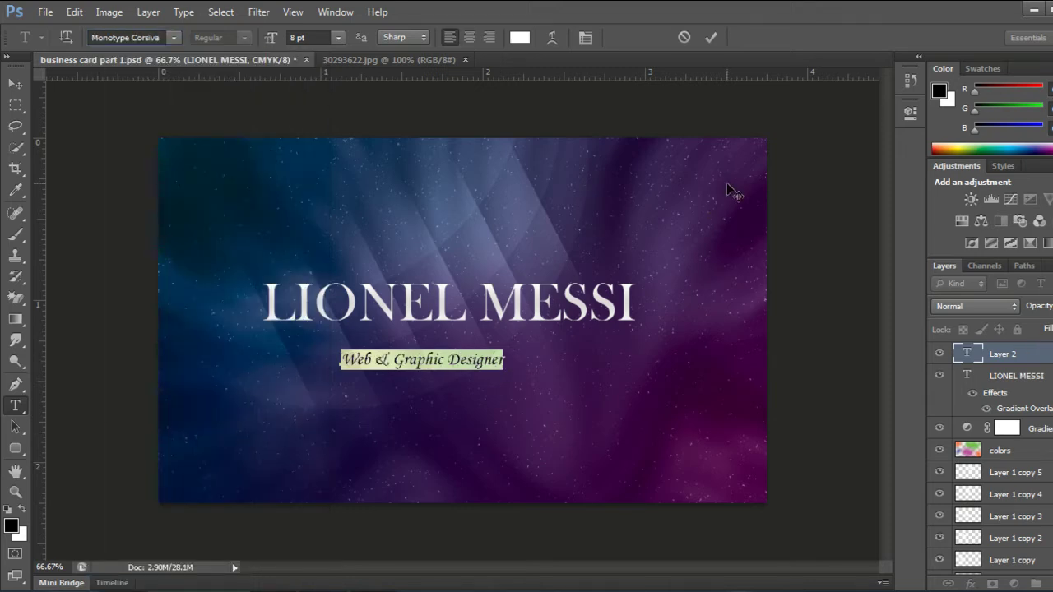
click(709, 38)
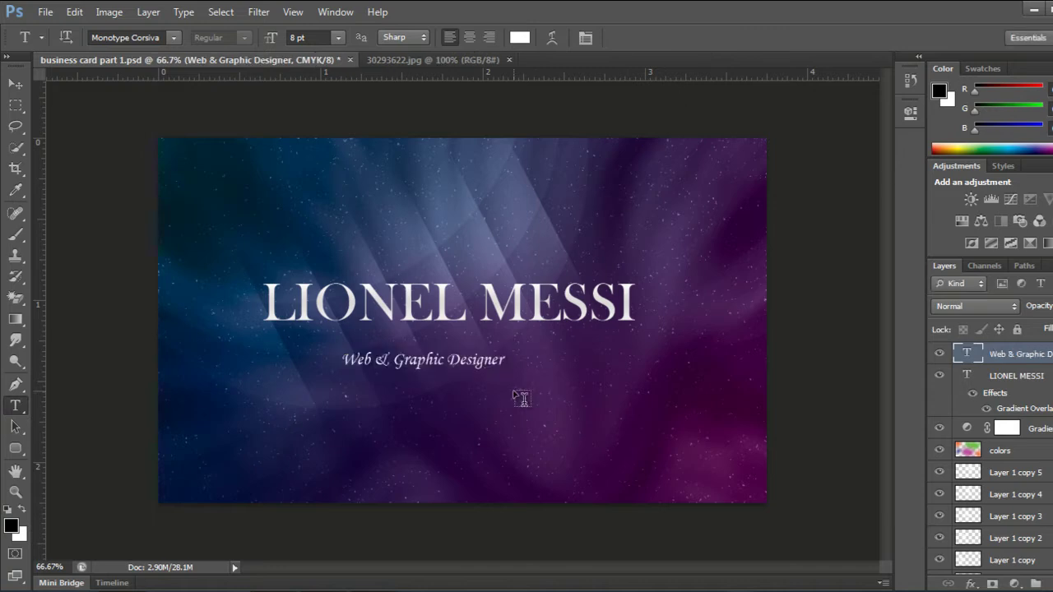
Move the tagline so it sits centred beneath LIONEL MESSI
key(v)
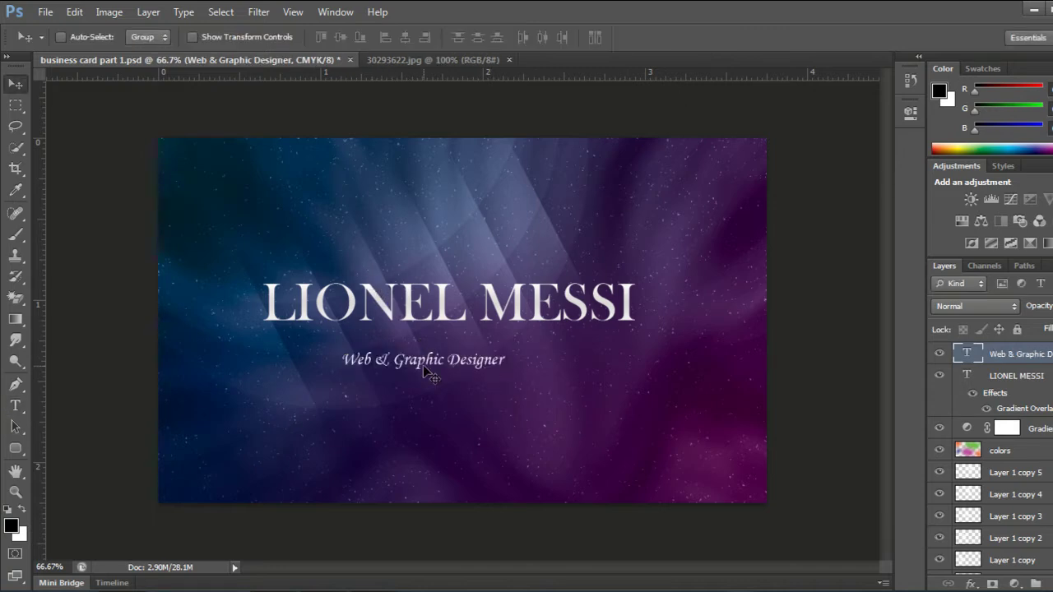
drag(429, 365, 445, 348)
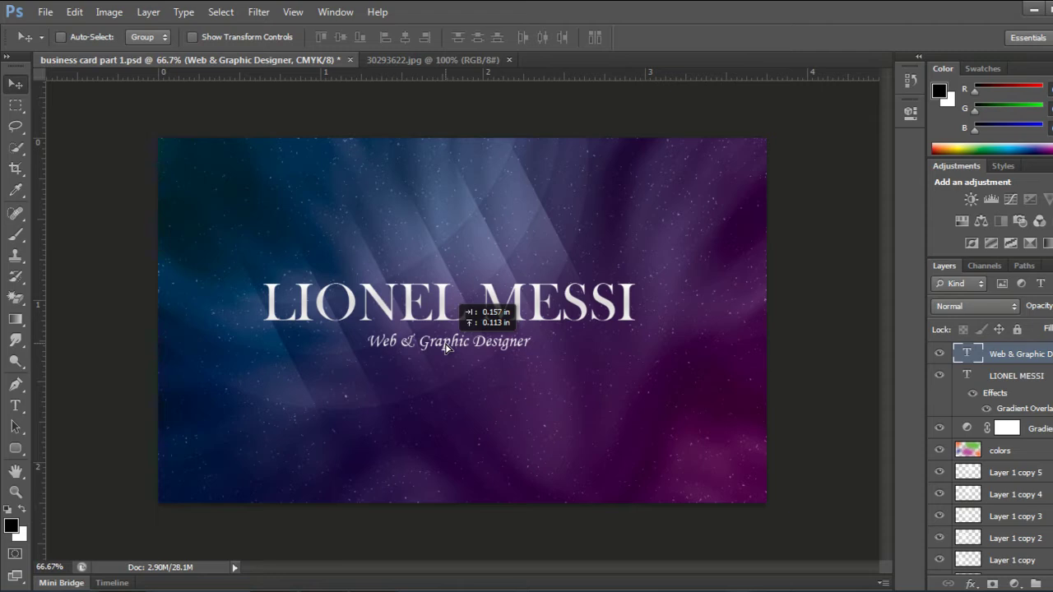
drag(445, 349, 346, 342)
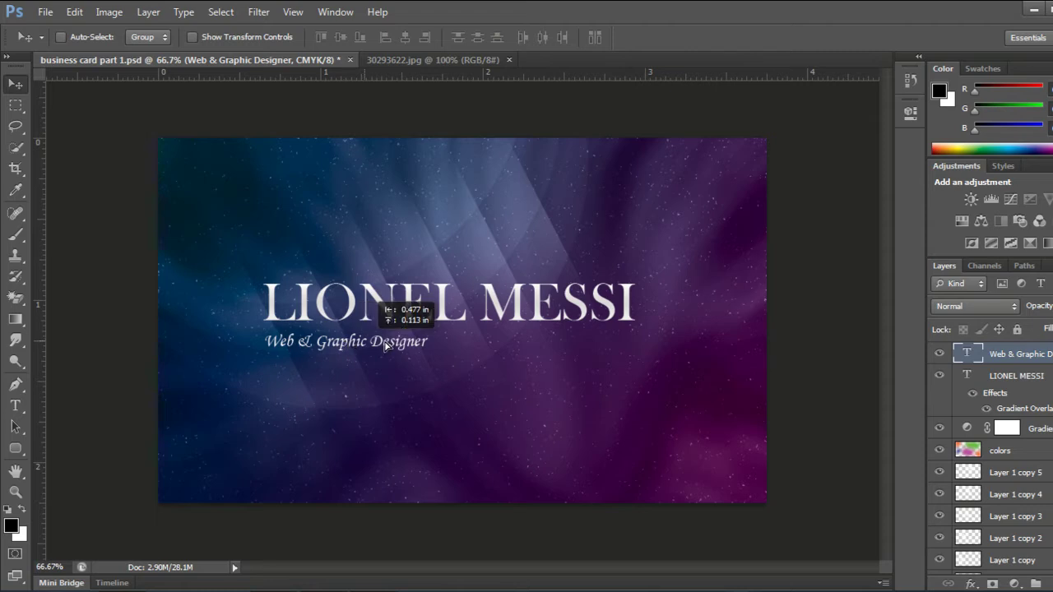
drag(346, 342, 451, 352)
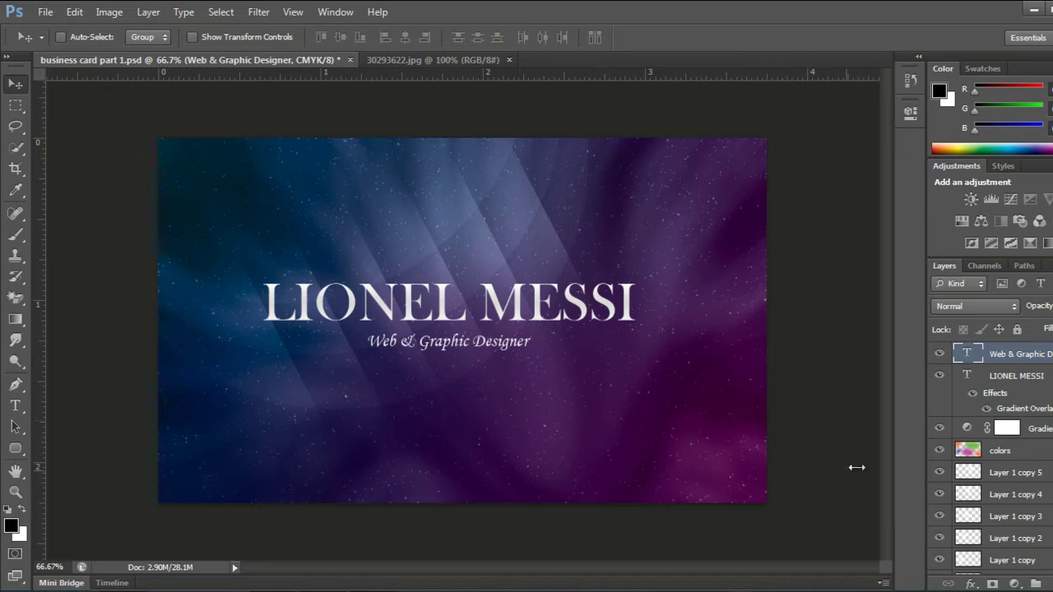
Copy the name's gradient overlay layer style and paste it onto the tagline layer
click(1051, 375)
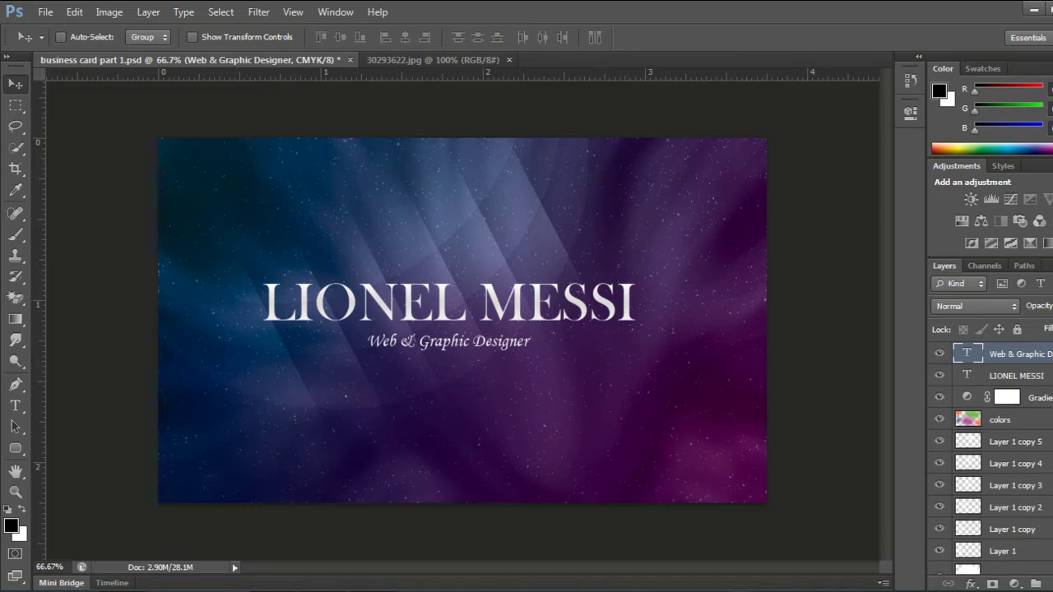
click(1049, 377)
right_click(1048, 377)
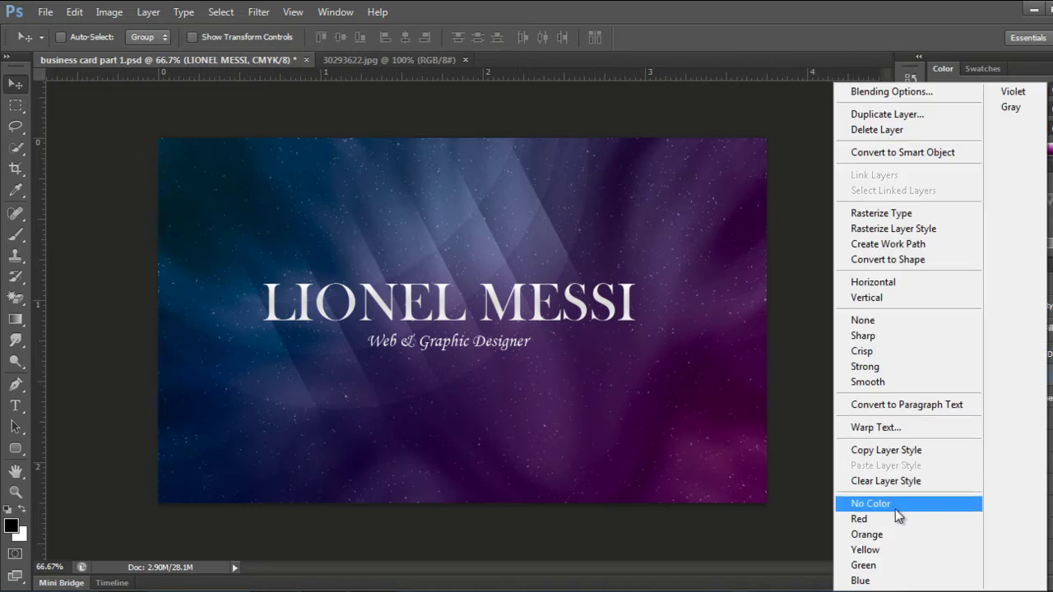
click(908, 452)
click(1040, 355)
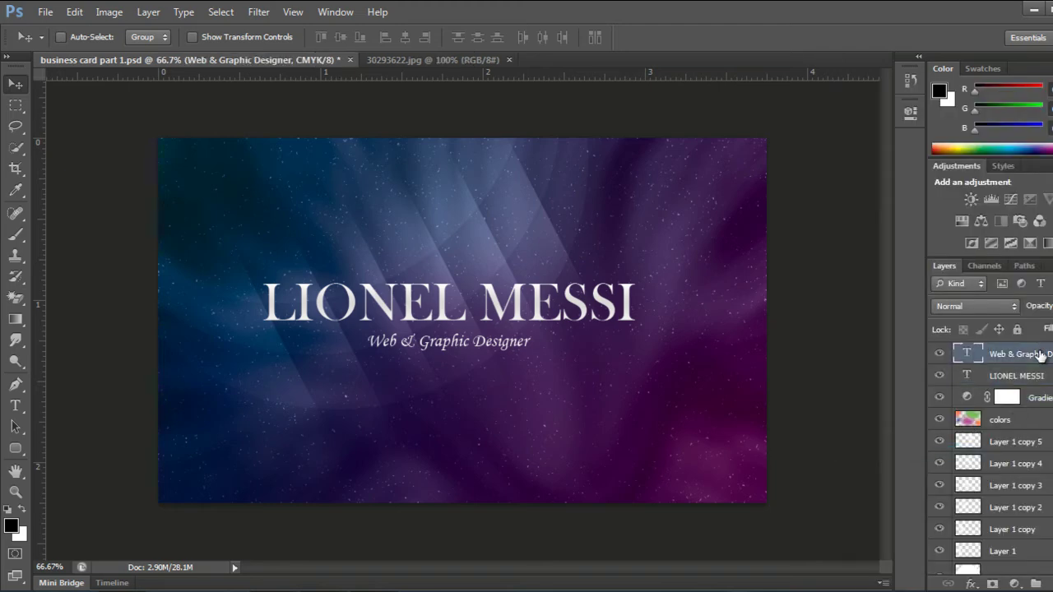
right_click(1040, 355)
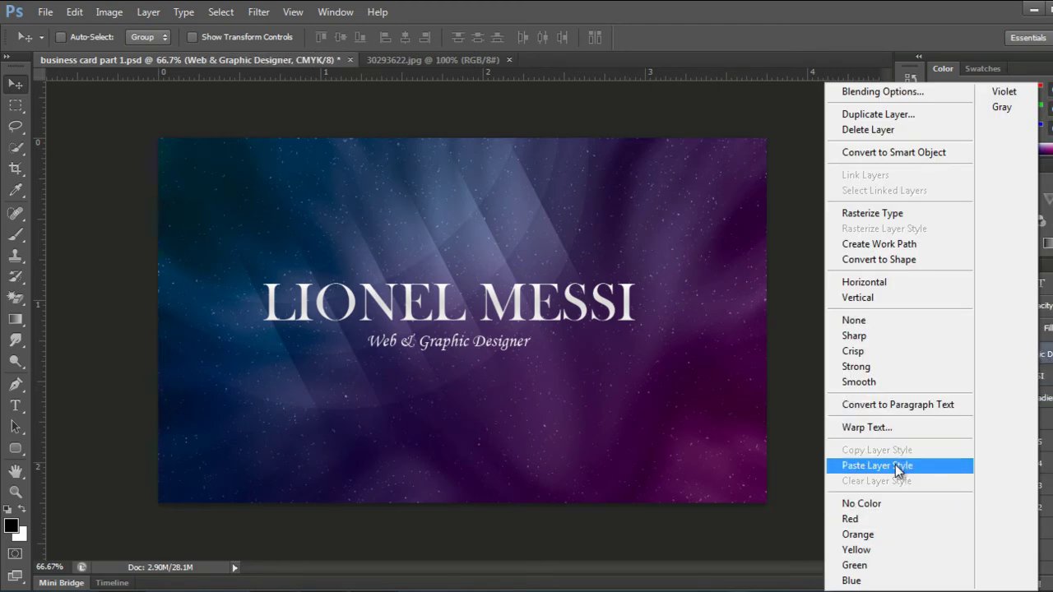
click(894, 465)
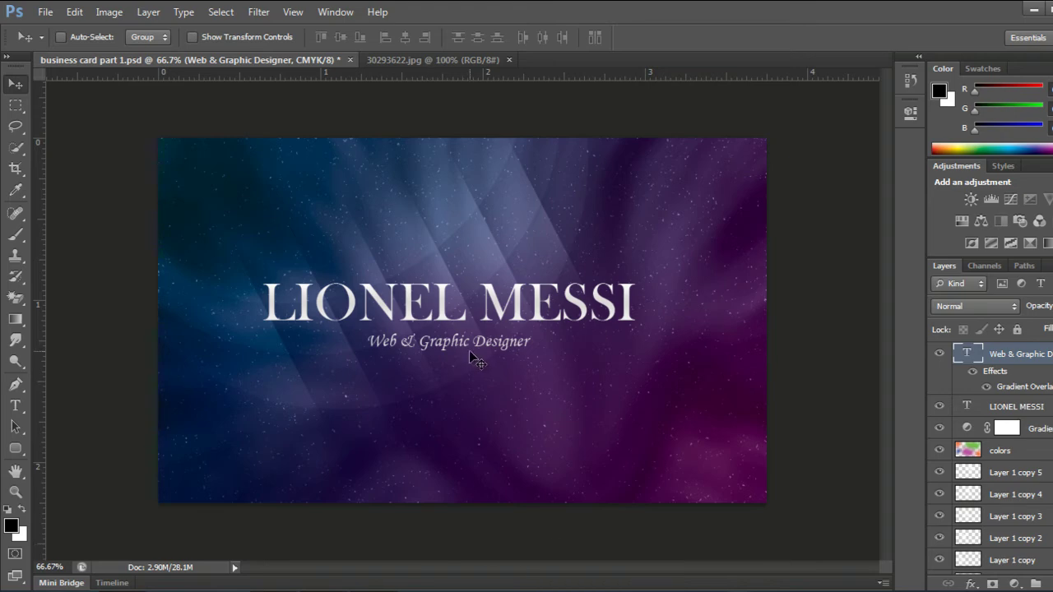
Type the phone number on a new line below the tagline
click(15, 405)
click(264, 383)
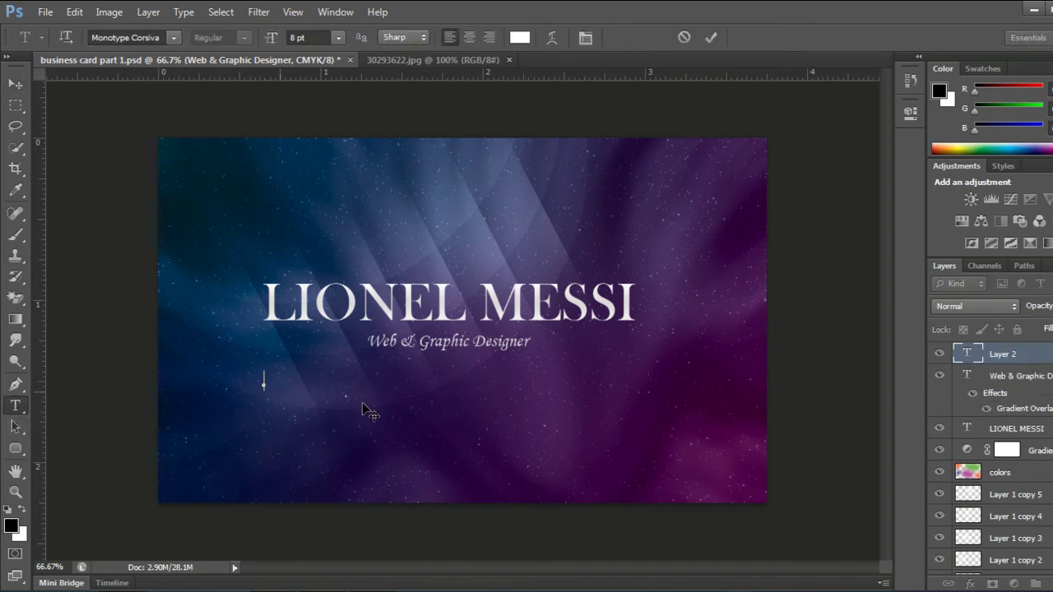
text(+699)
text(54552)
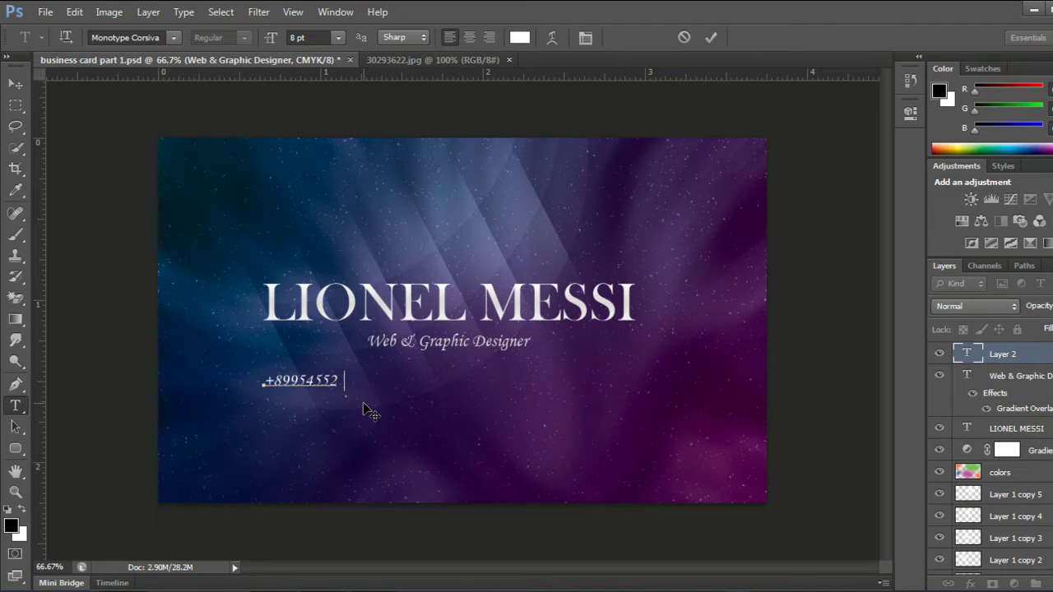
Set the phone number in Baskerville Old Face at 24 pt and commit it
key(ctrl+a)
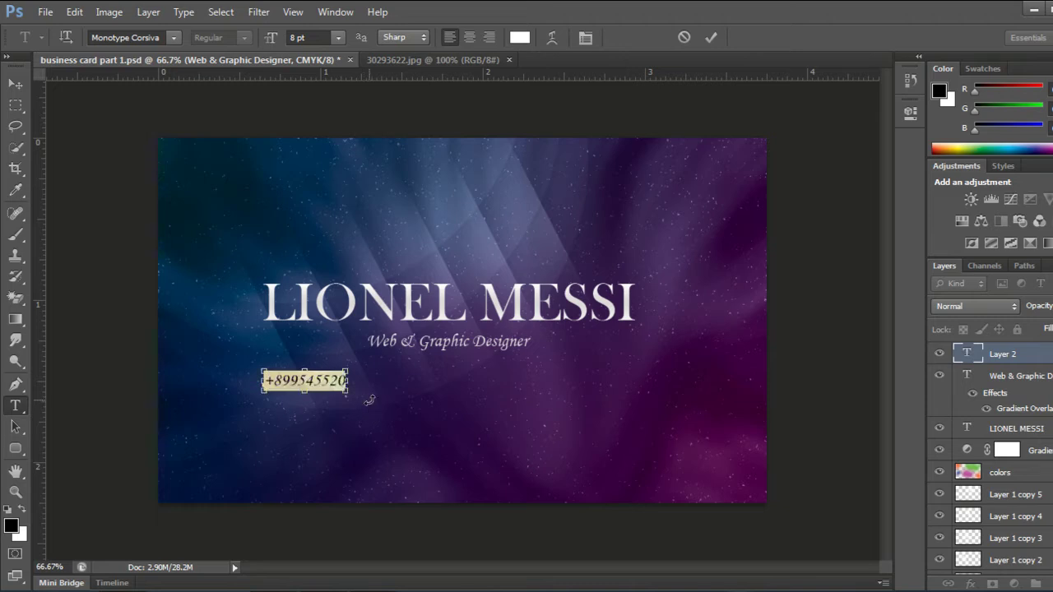
click(175, 37)
drag(319, 168, 320, 73)
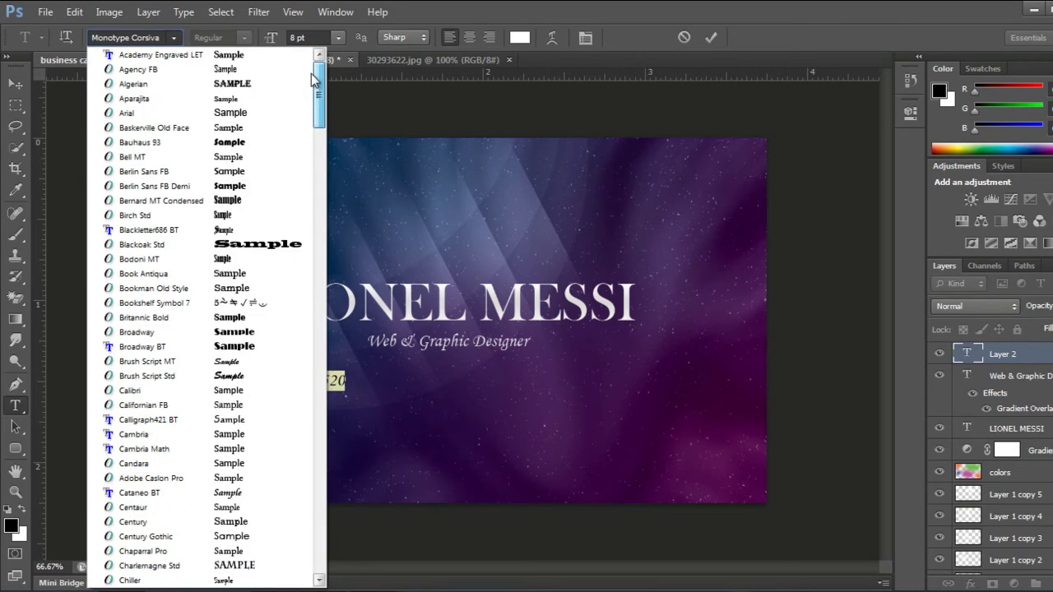
click(233, 128)
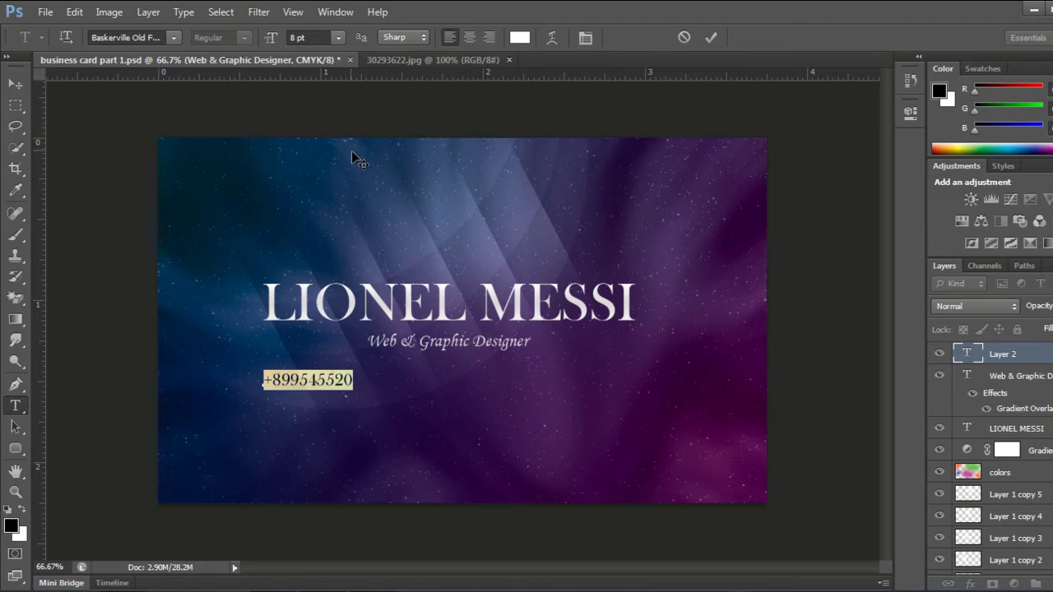
click(337, 38)
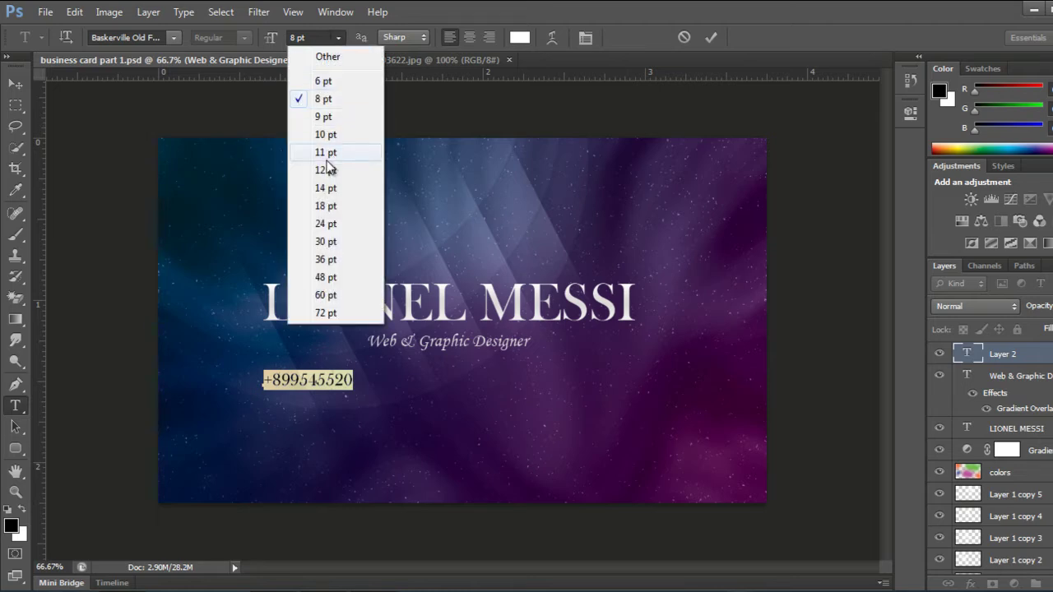
click(329, 241)
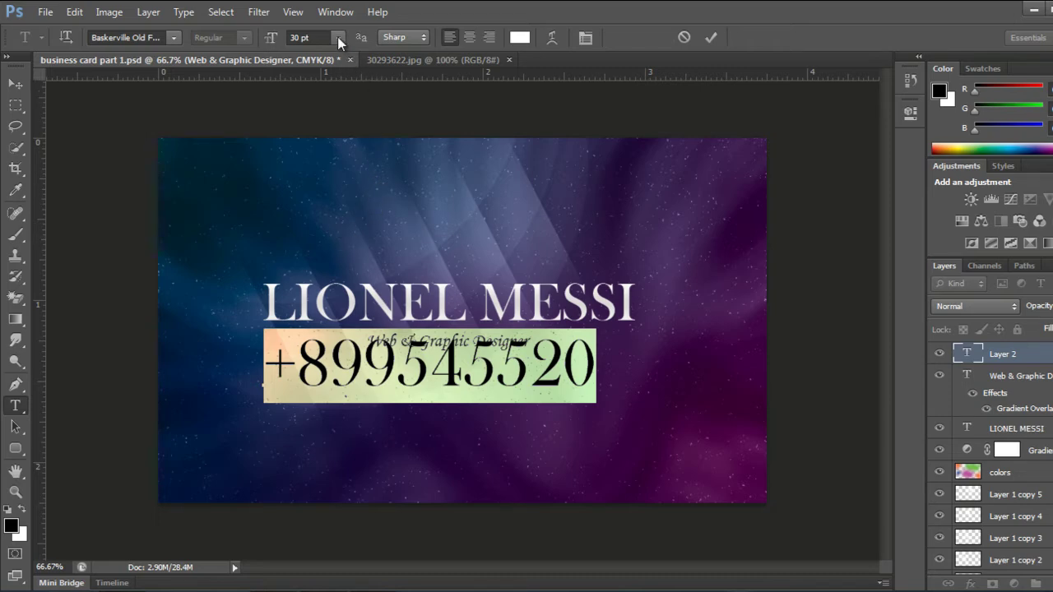
click(337, 37)
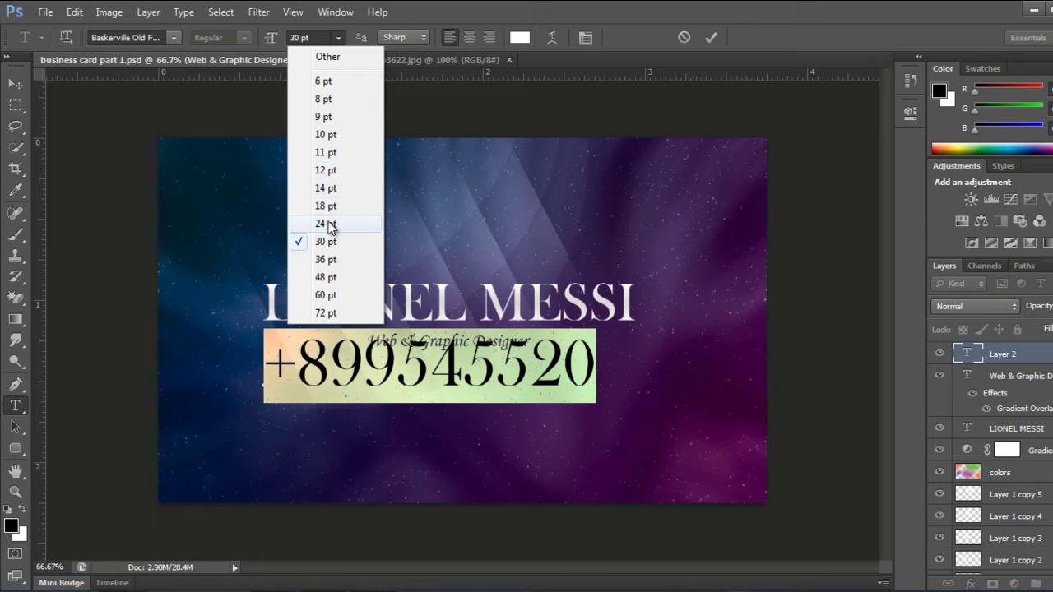
click(326, 223)
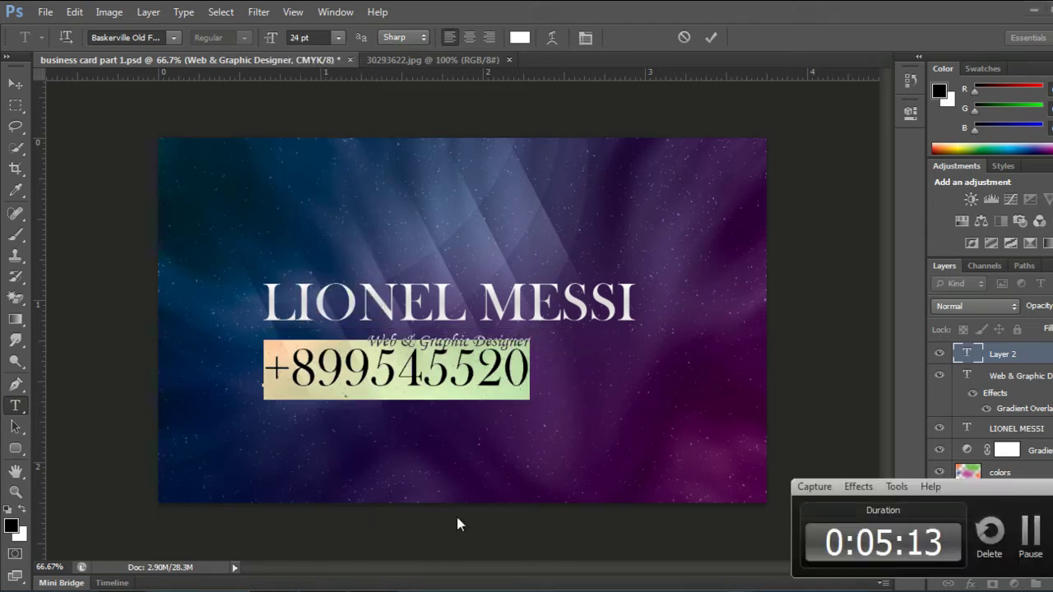
click(711, 41)
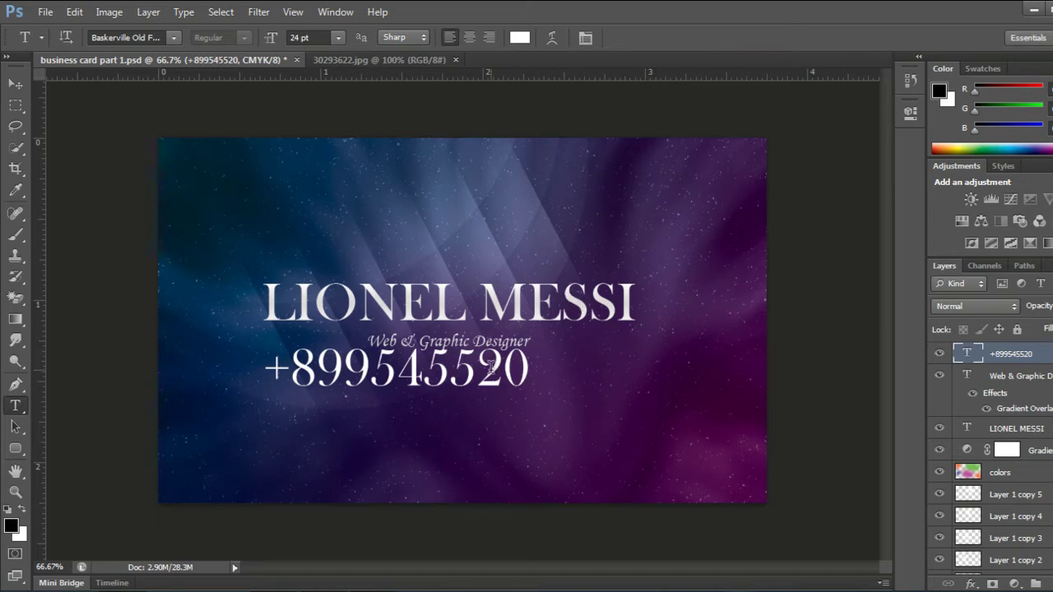
Move the phone line lower, resize it to 18 pt, and nudge it slightly right
key(v)
drag(452, 378, 443, 401)
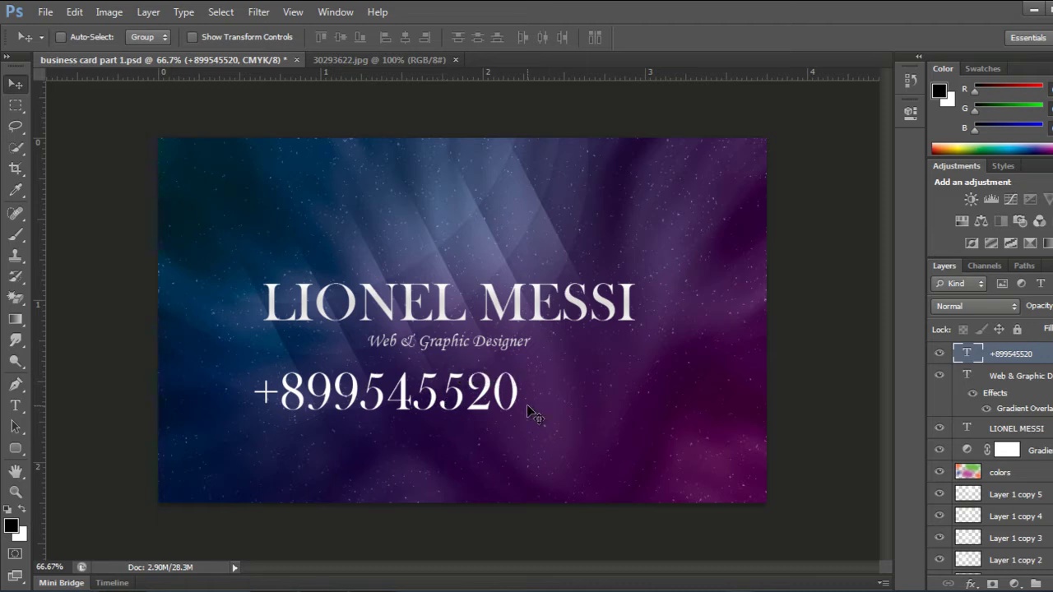
double_click(958, 352)
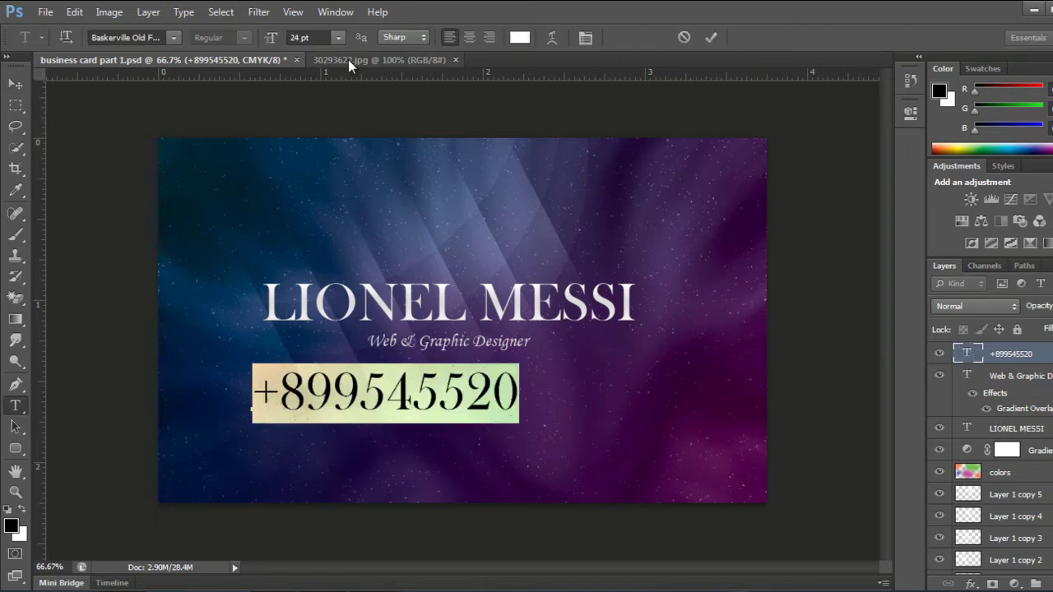
click(339, 38)
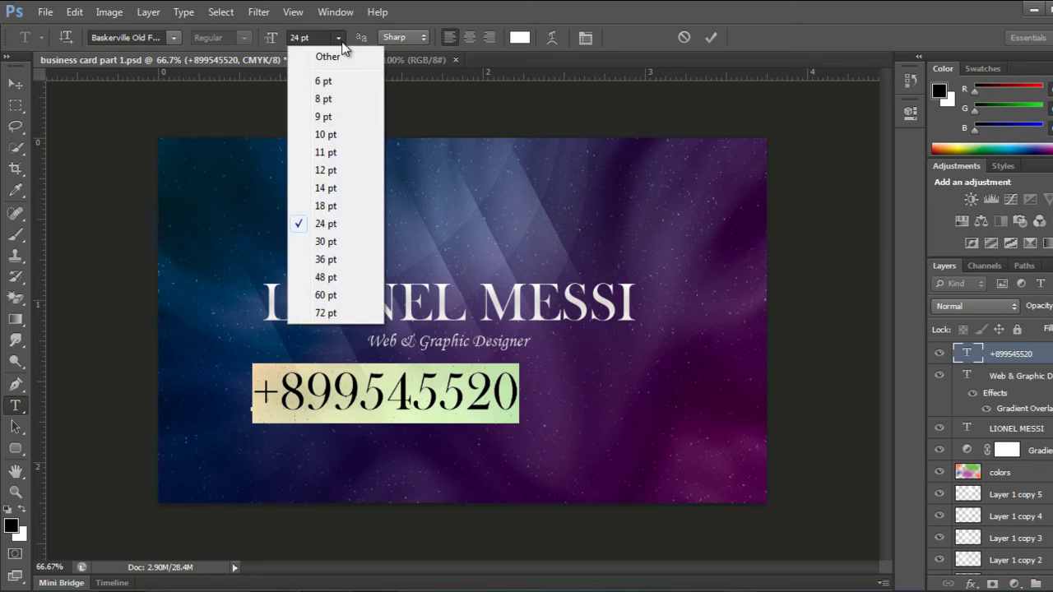
click(317, 205)
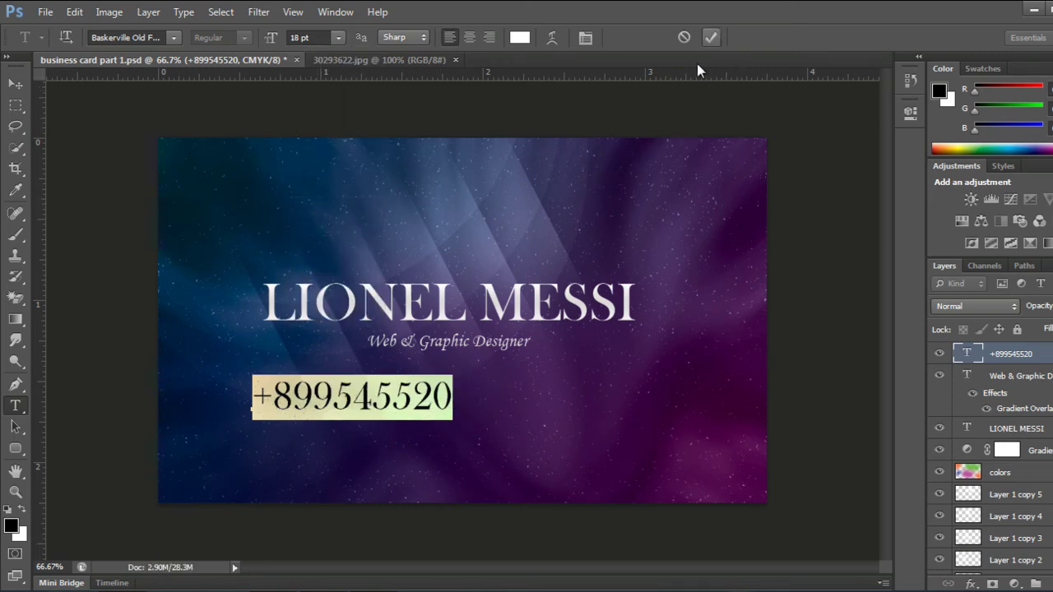
click(711, 37)
key(v)
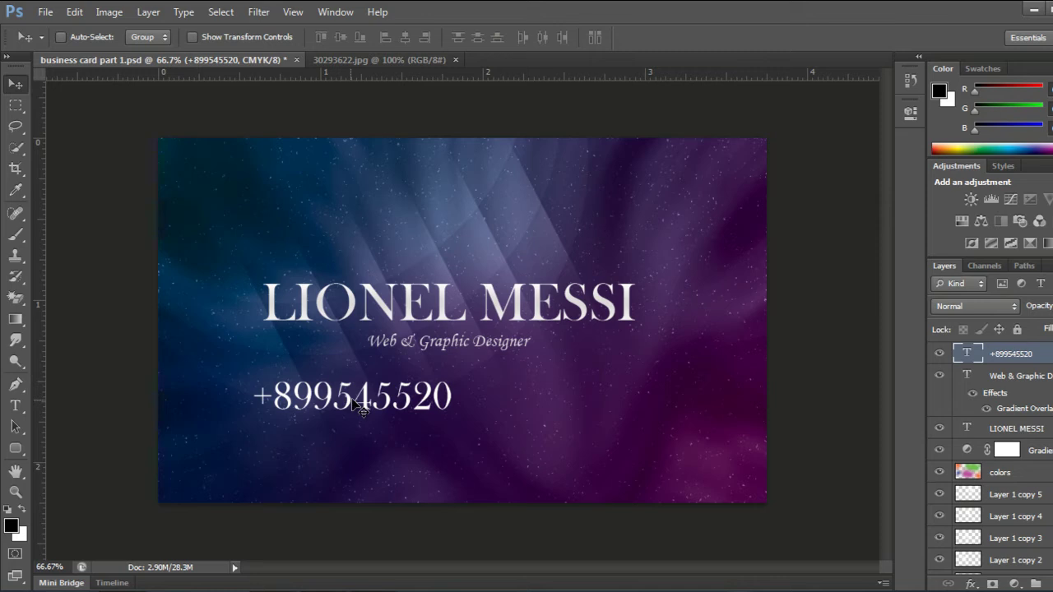
drag(359, 407, 367, 407)
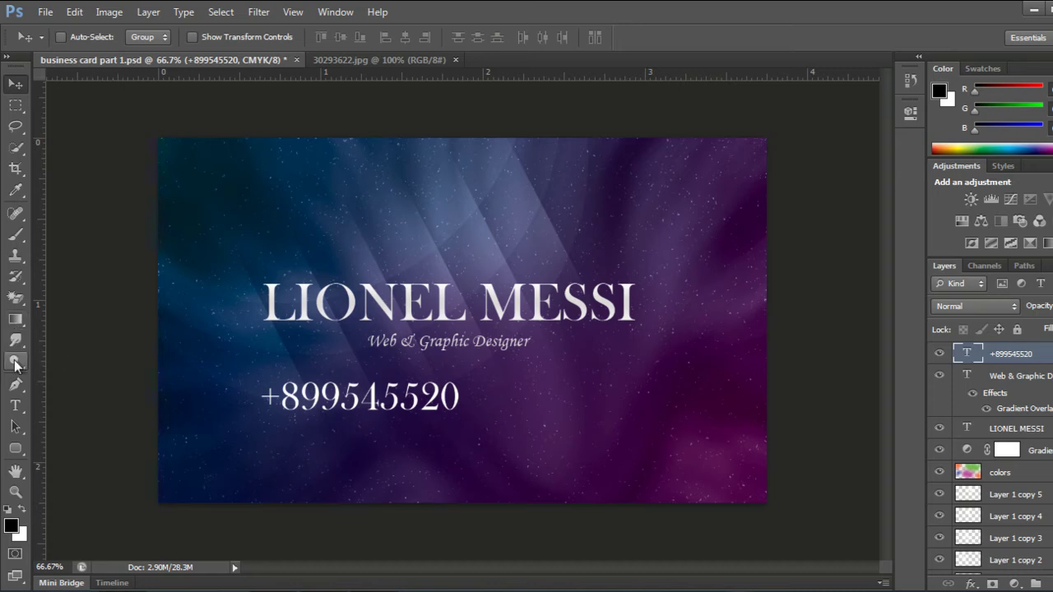
Type the address line below the phone number and select it for resizing
click(13, 408)
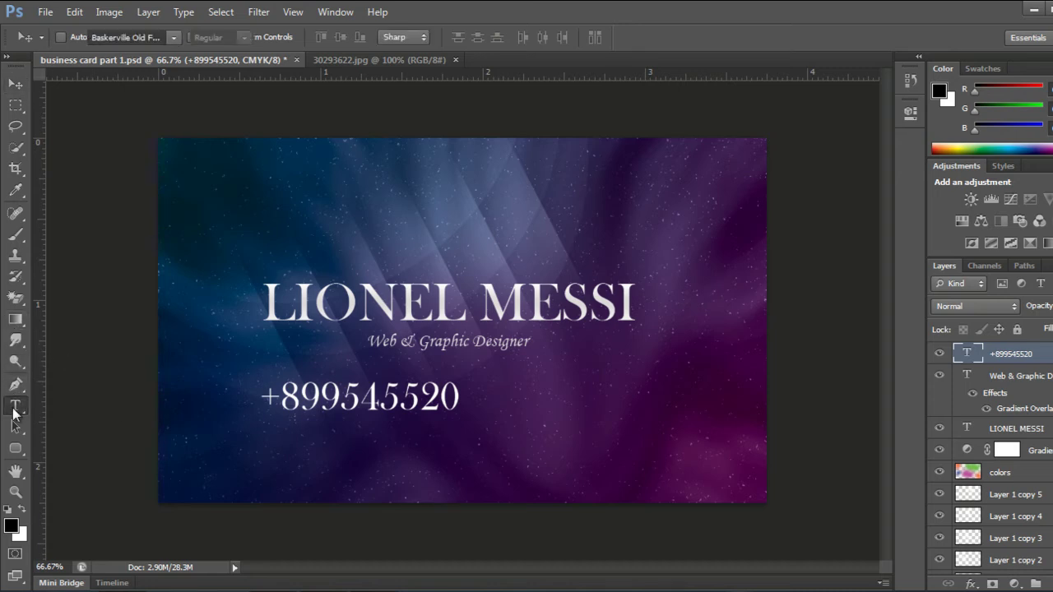
click(256, 444)
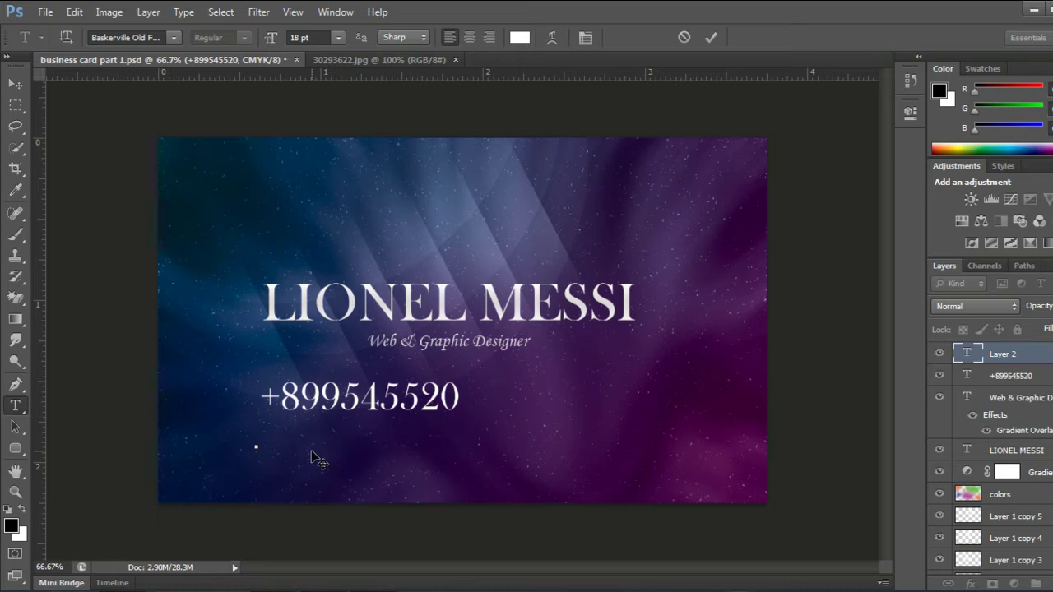
text(Llavaneres Sant   Andreu)
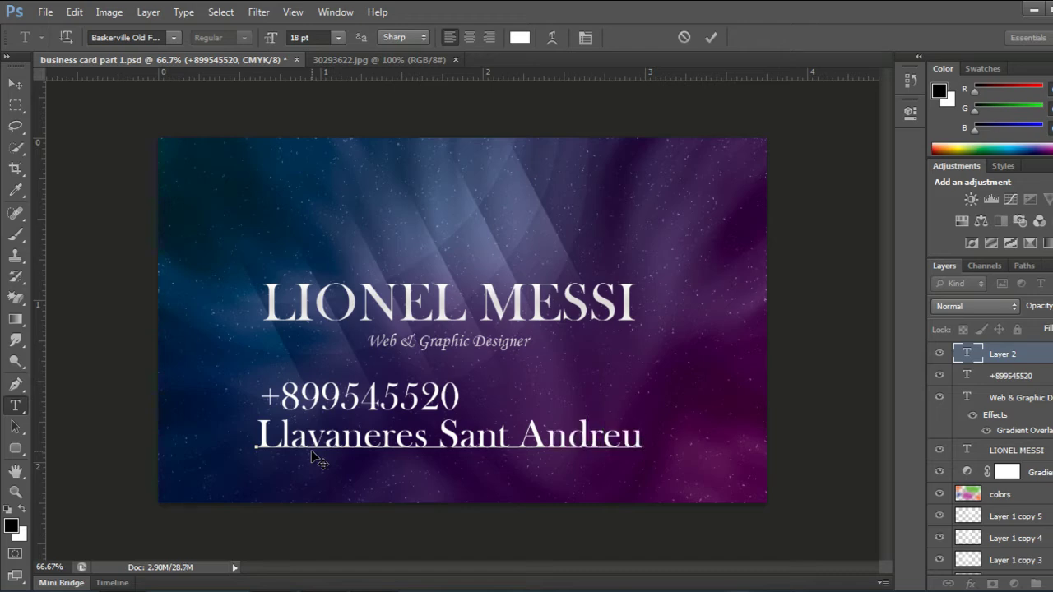
key(ctrl+a)
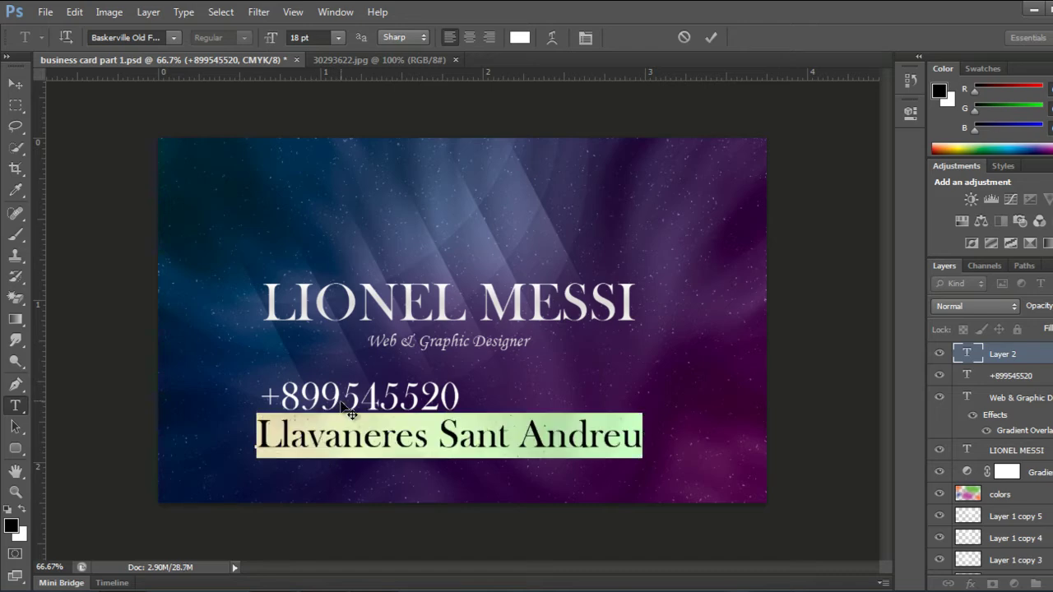
click(337, 37)
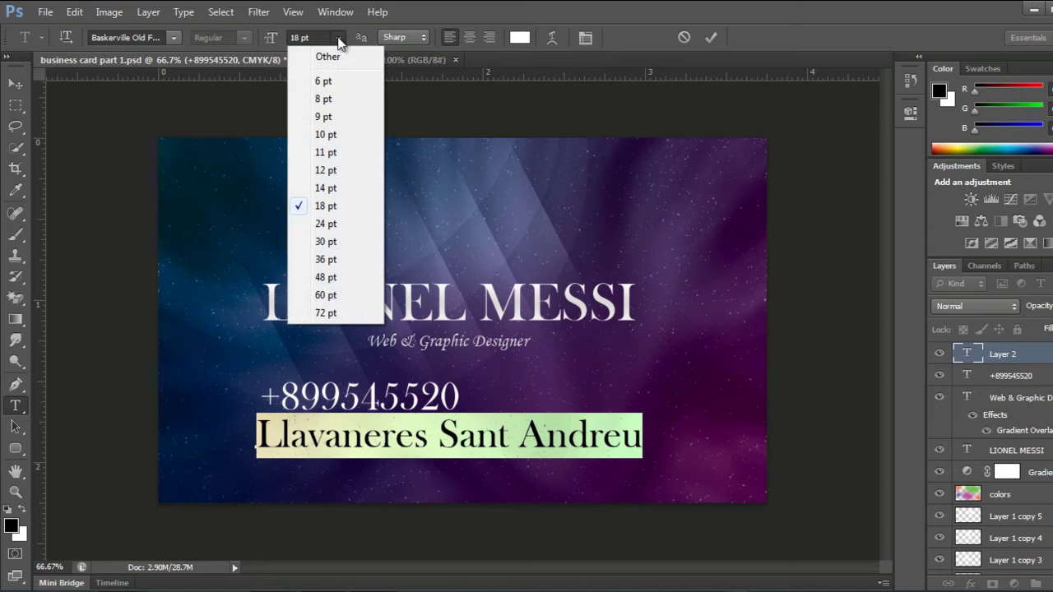
Step the address text size down to 9 pt and commit it
click(329, 170)
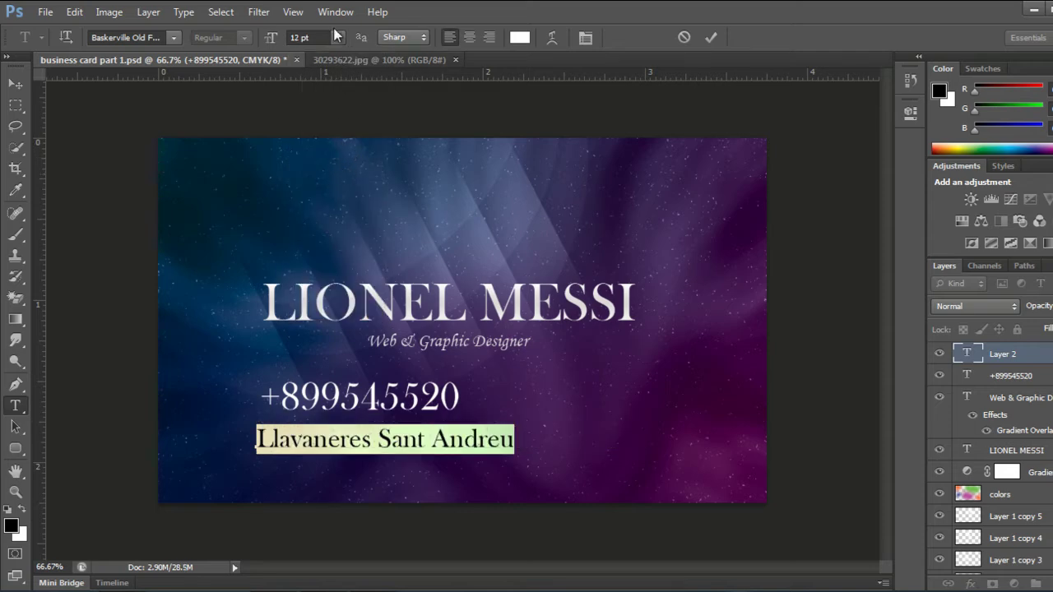
click(338, 38)
click(327, 153)
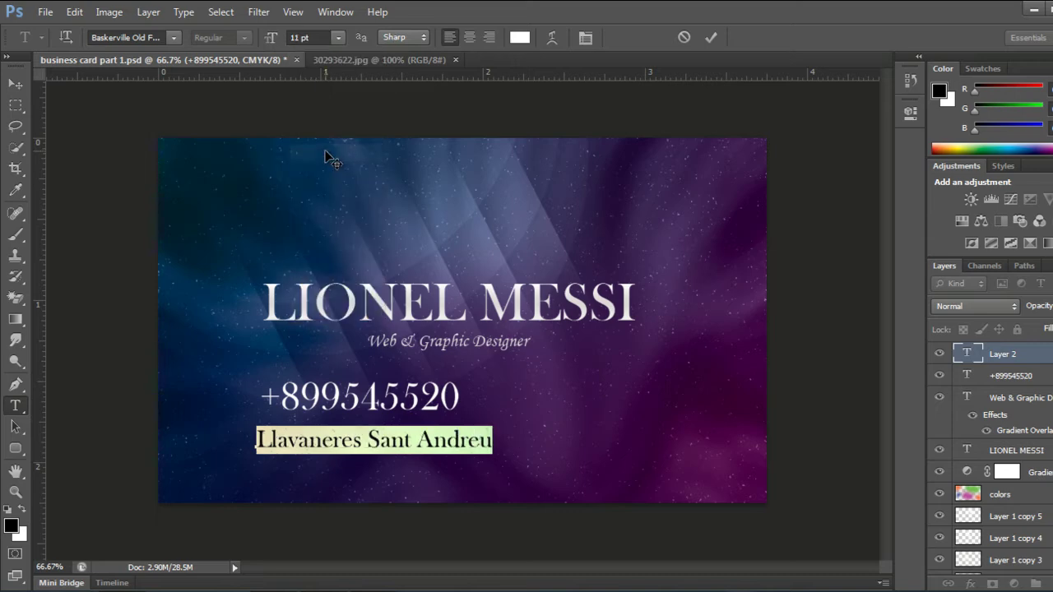
click(337, 38)
click(326, 135)
click(337, 38)
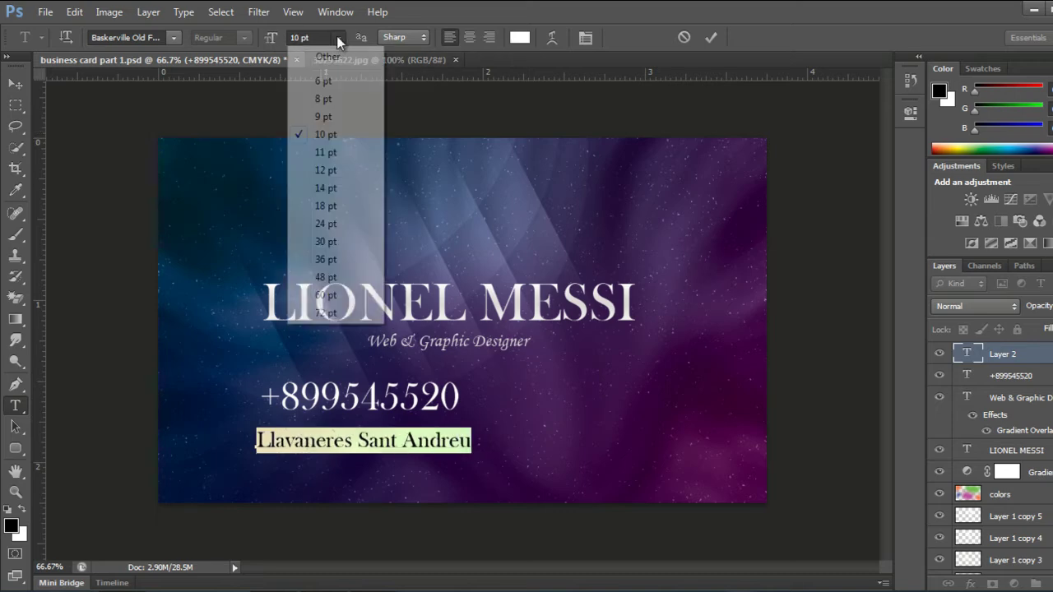
click(324, 117)
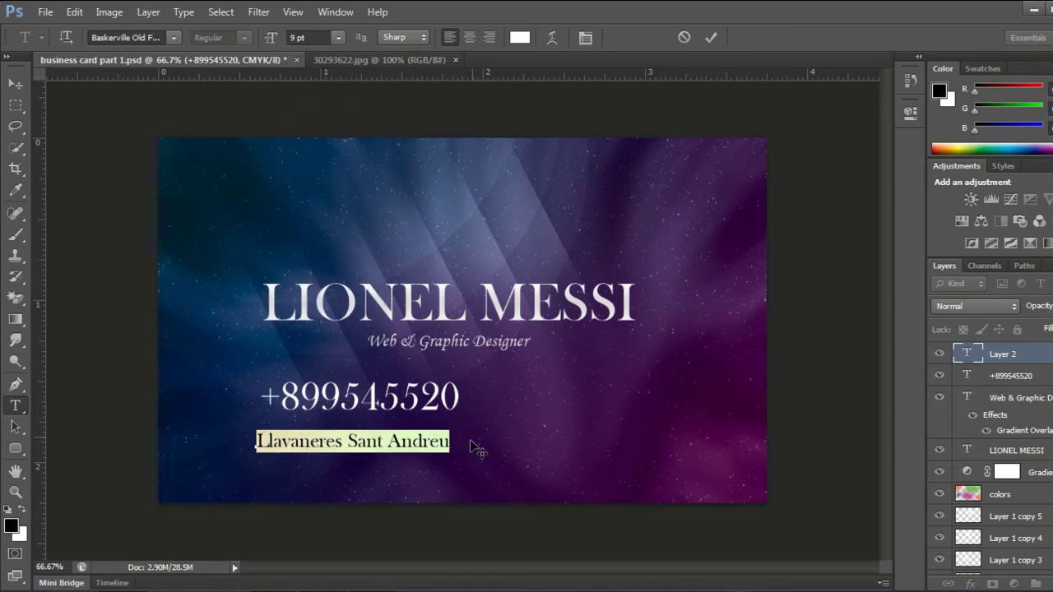
click(717, 38)
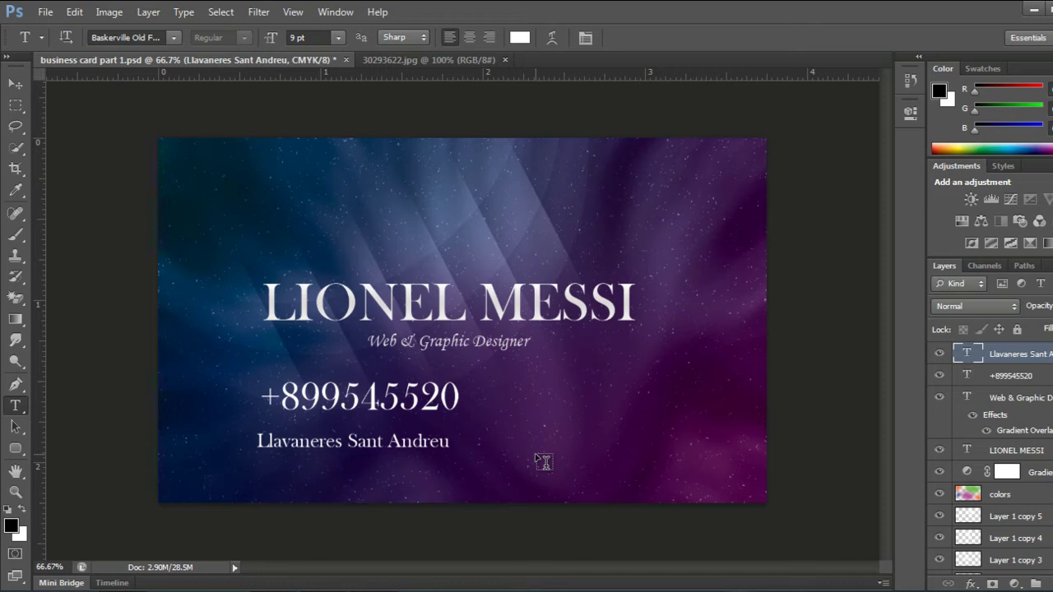
Nudge the address right and down under the phone number, and show the guides
key(v)
key(Right)
key(Right)
key(Right)
key(Right)
key(Right)
key(Right)
key(Right)
key(Right)
key(Right)
key(Right)
key(Right)
key(Down)
key(Down)
key(Down)
key(Down)
key(Down)
key(Down)
key(Down)
key(Right)
key(Right)
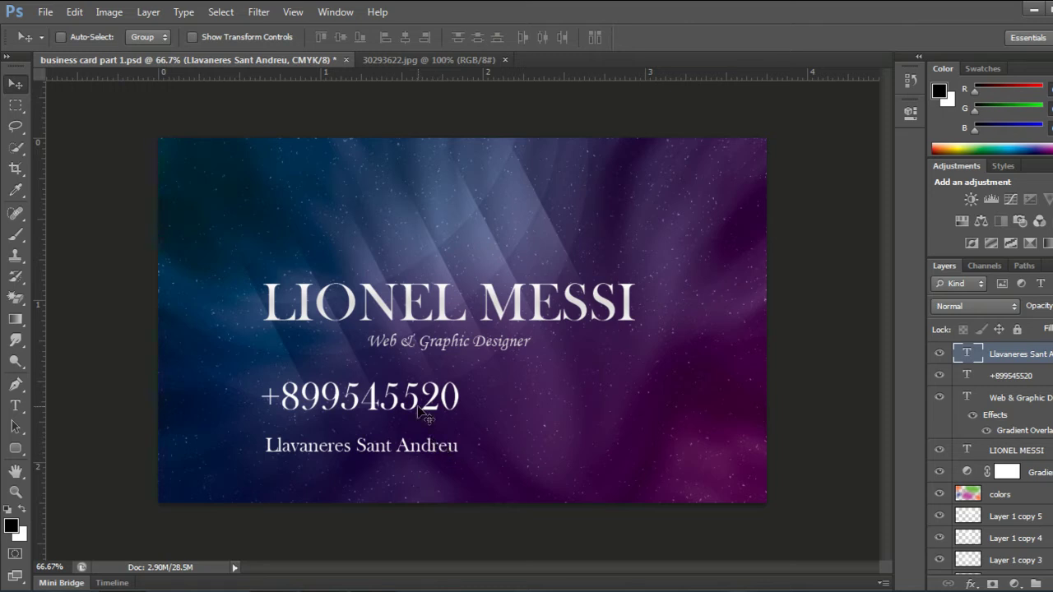
key(ctrl+semicolon)
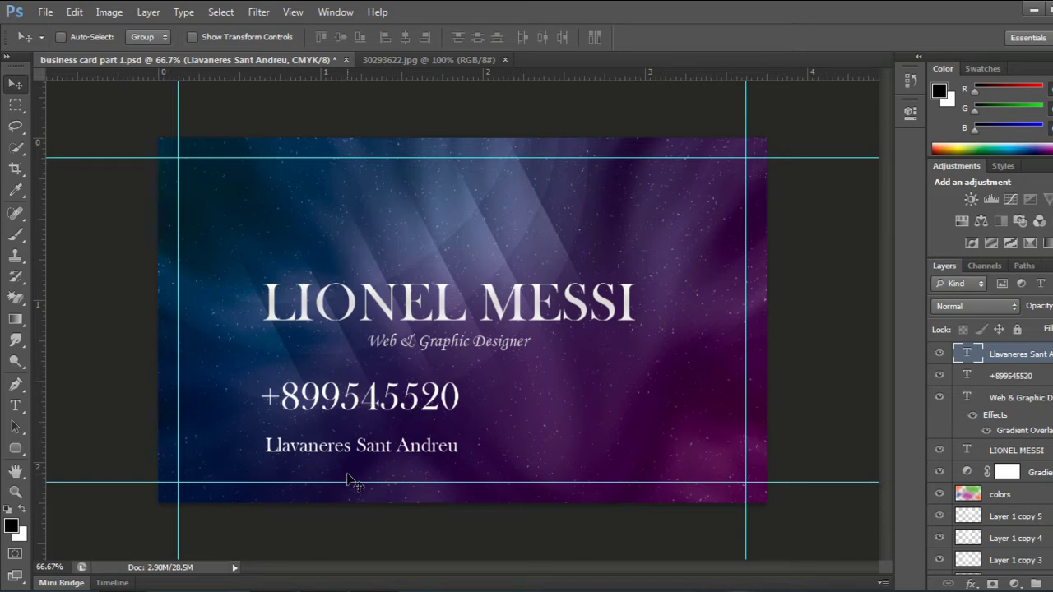
Add a 'Barcelona' text line below the Llavaneres Sant Andreu address
click(17, 406)
click(267, 465)
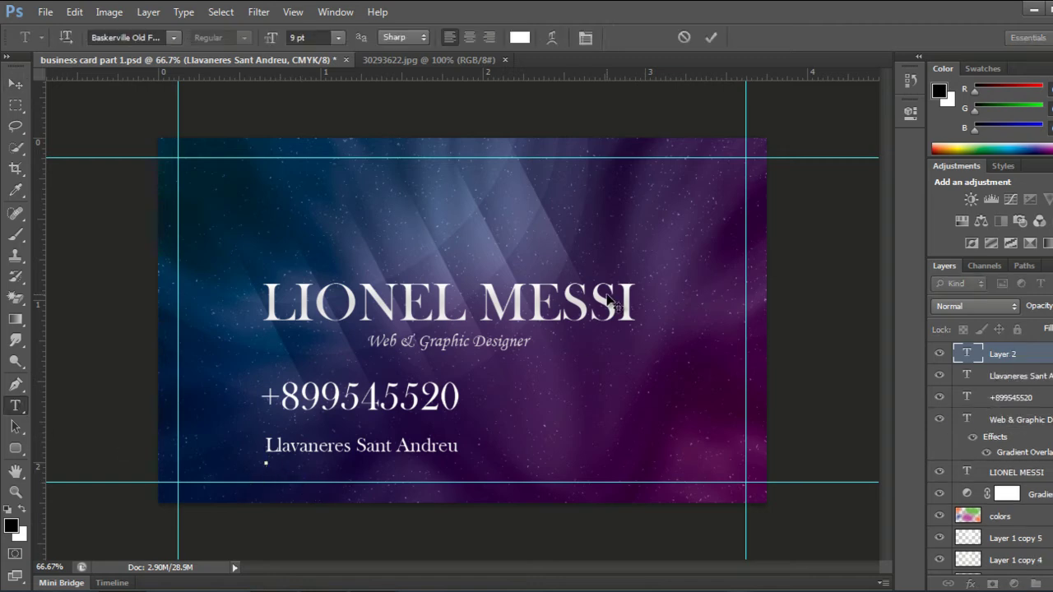
text(Barcelona)
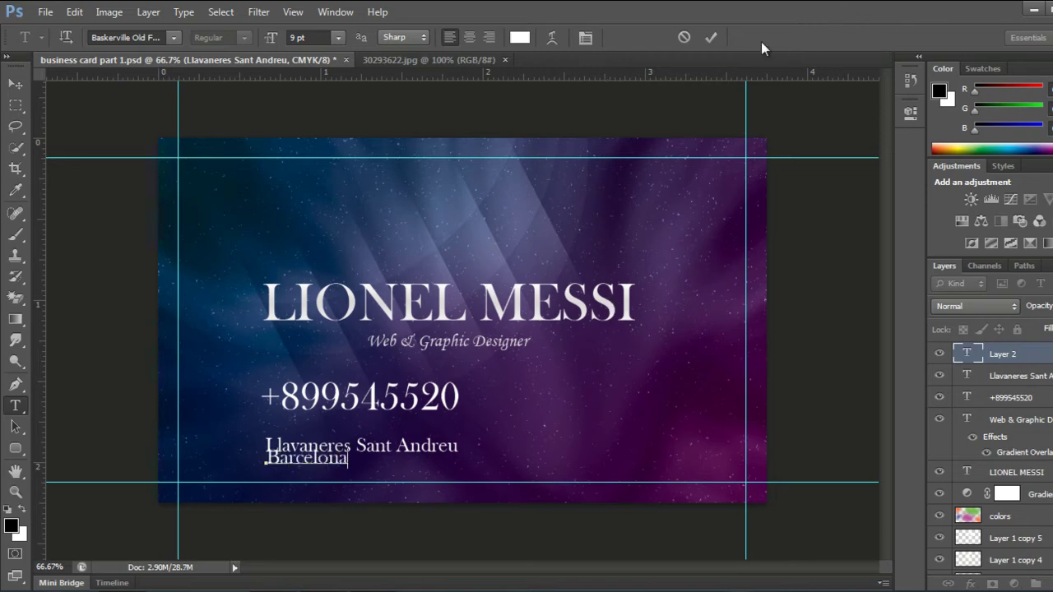
click(712, 41)
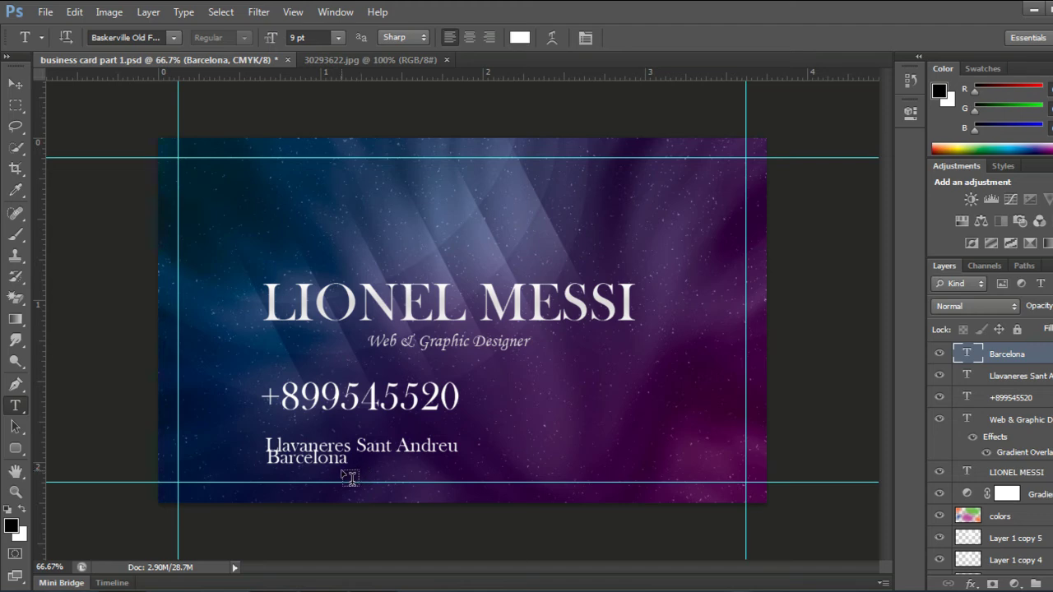
Nudge Barcelona down and left, and move the Llavaneres Sant Andreu line down to space them
key(v)
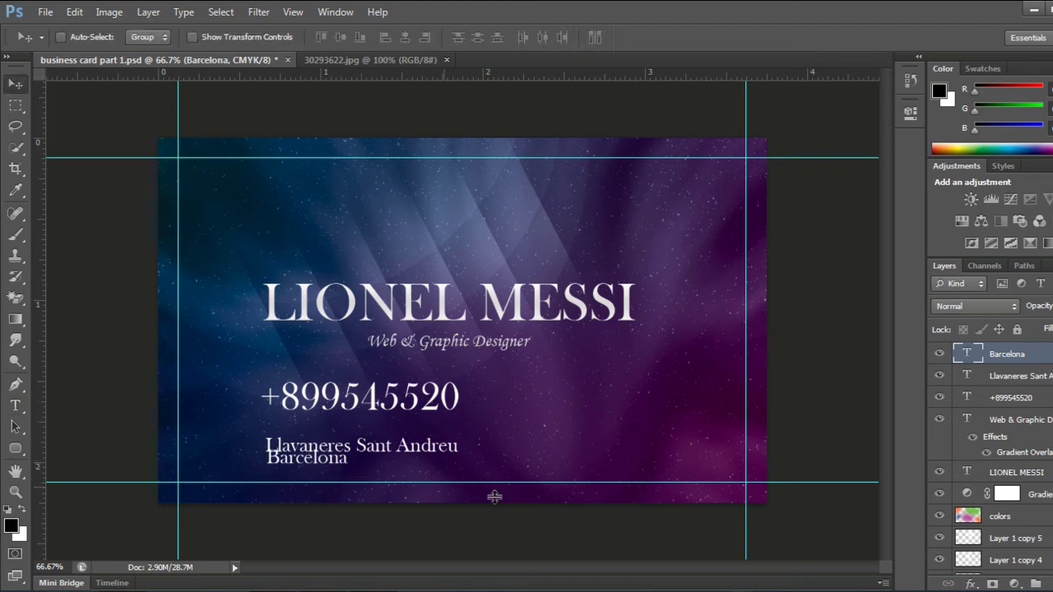
key(shift+Down)
key(shift+Down)
key(shift+Down)
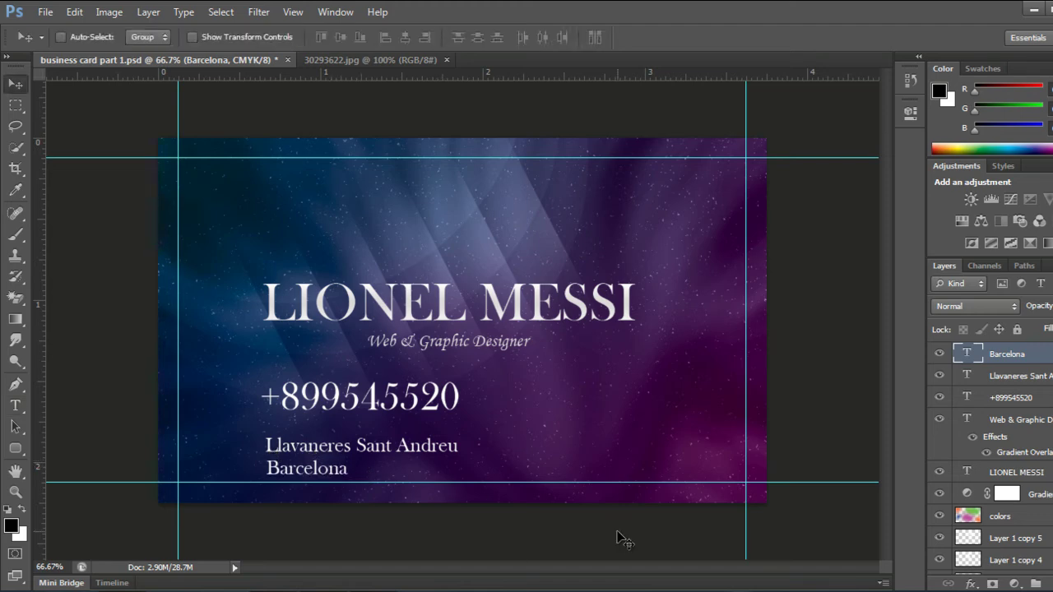
key(Down)
key(Down)
key(Down)
key(Left)
key(Left)
key(Left)
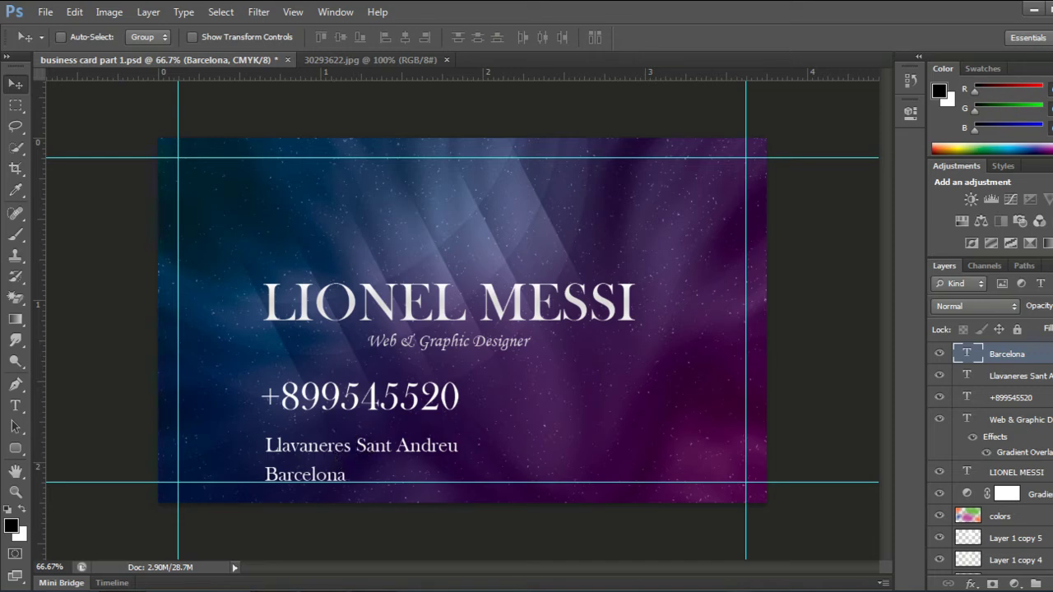
click(1047, 377)
key(Down)
key(Down)
key(Down)
key(Down)
key(Down)
key(Down)
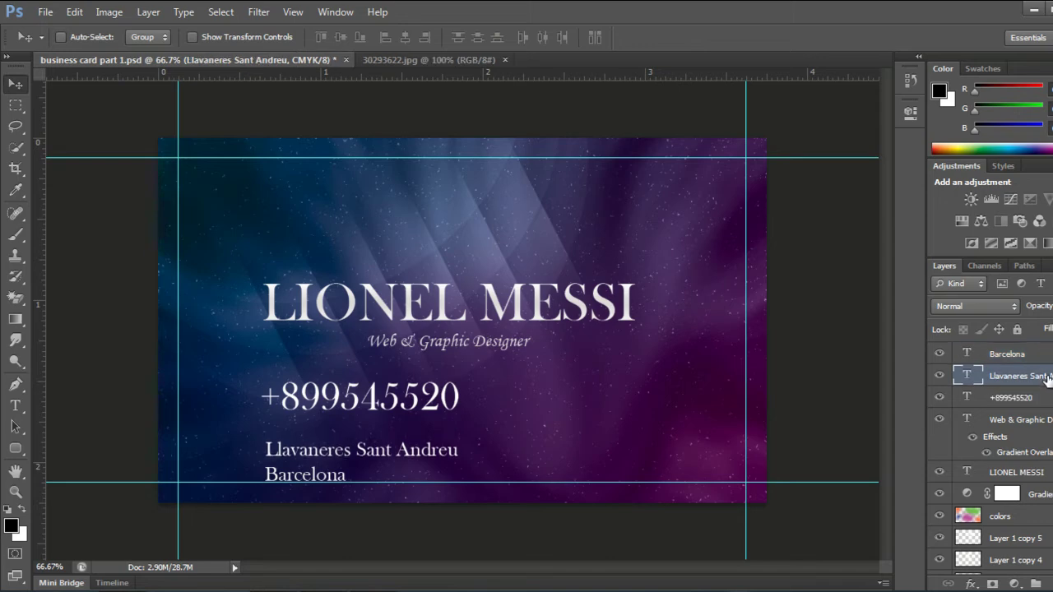
click(1048, 419)
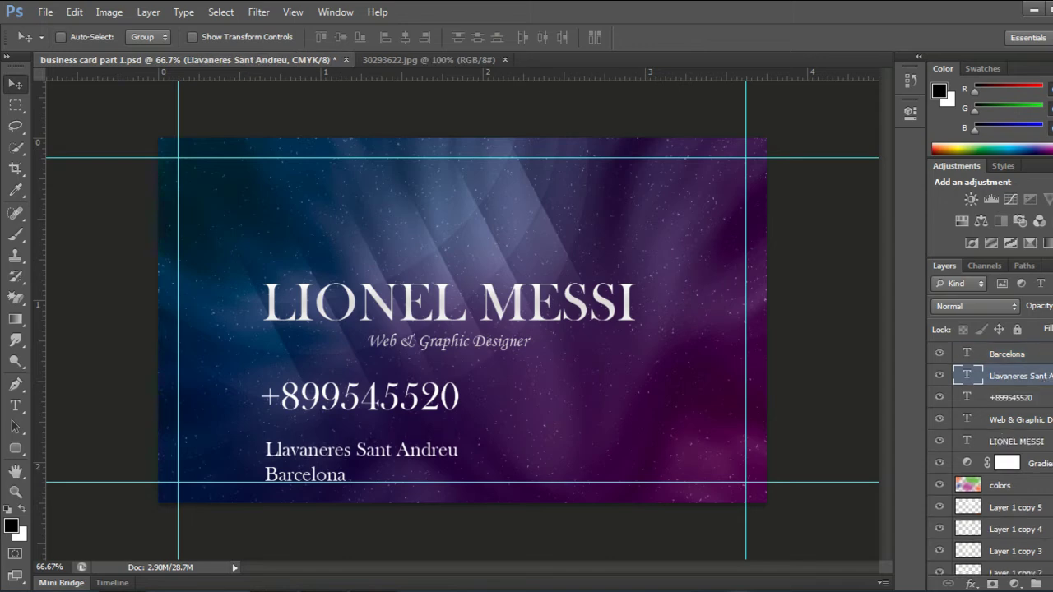
click(1020, 421)
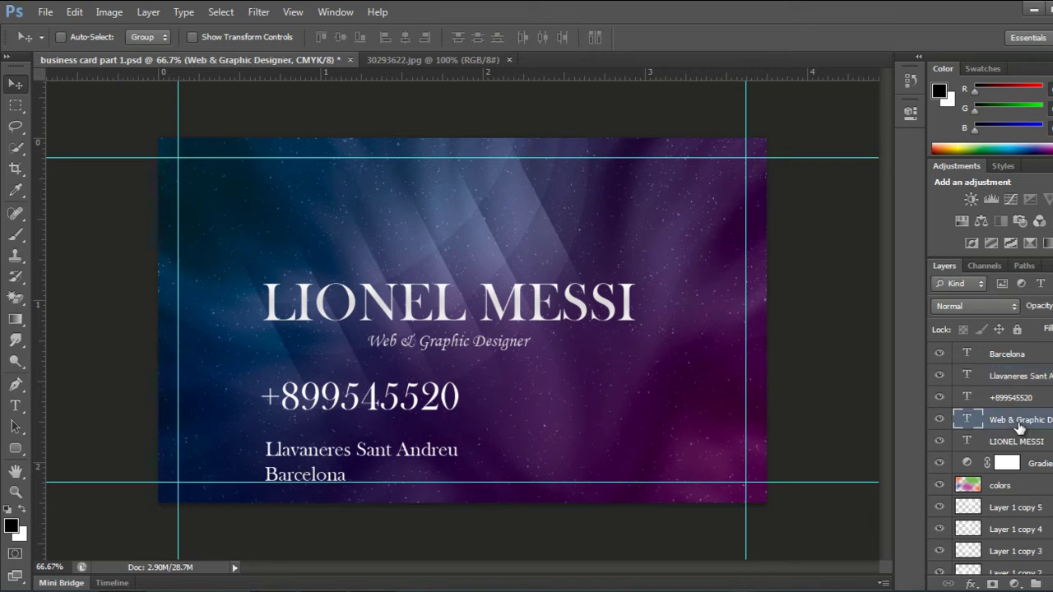
right_click(1019, 423)
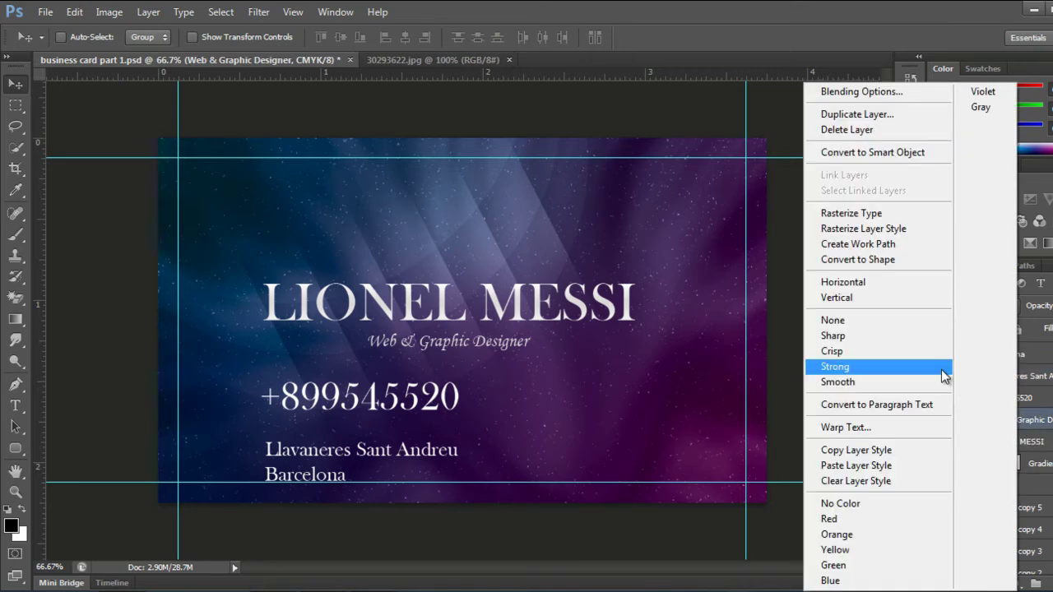
click(900, 449)
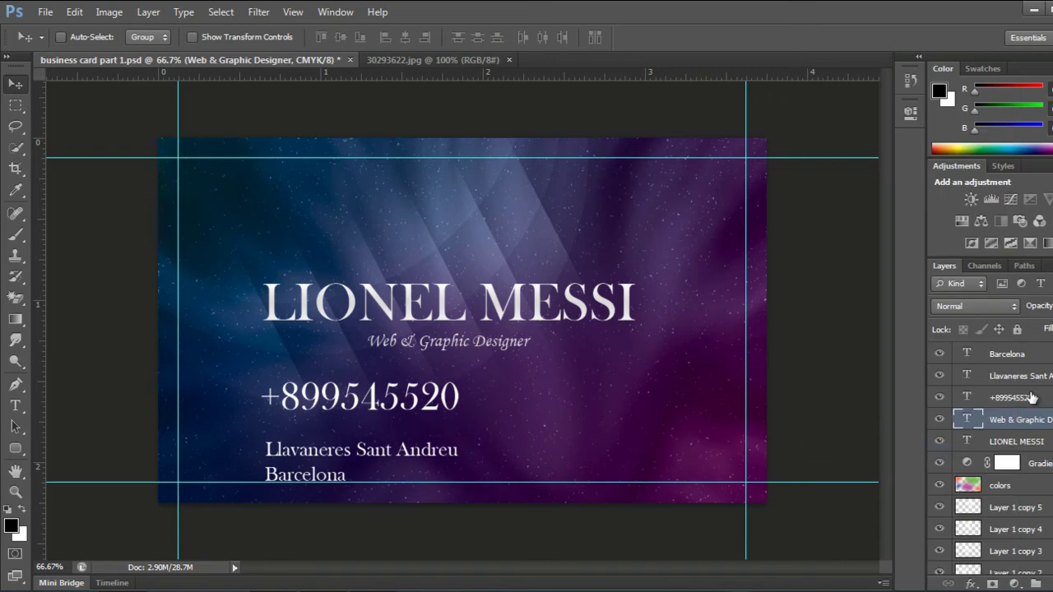
click(1032, 397)
right_click(1032, 397)
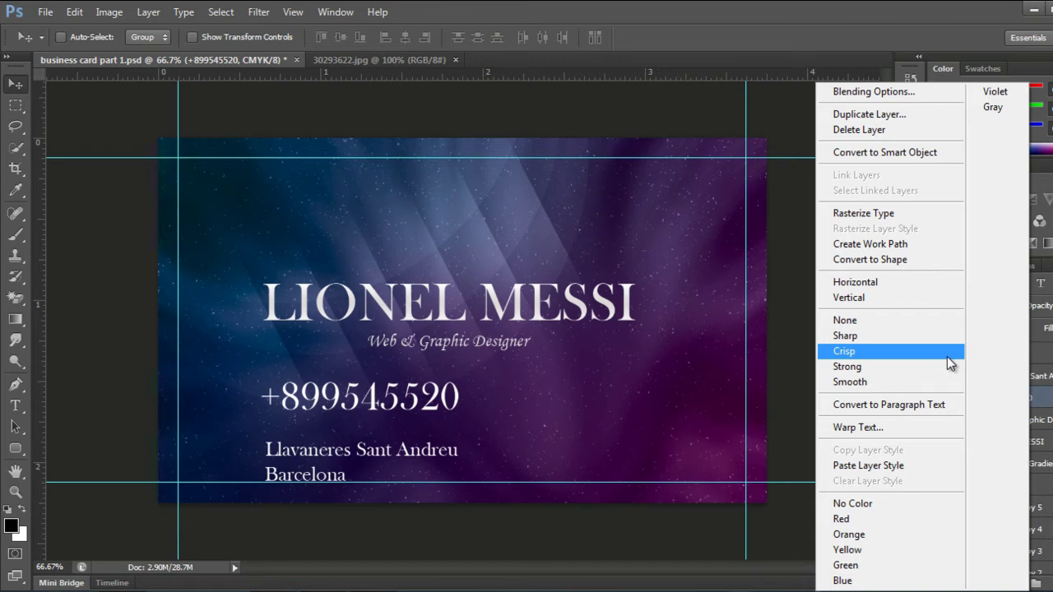
click(880, 466)
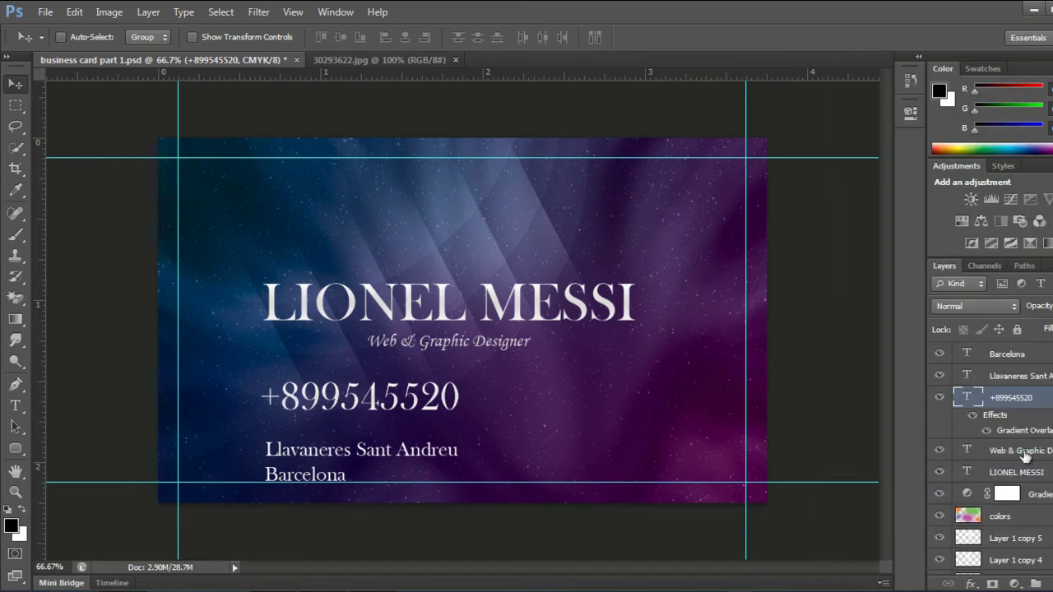
Paste the same gradient style onto the Llavaneres Sant Andreu and Barcelona layers
click(1015, 376)
right_click(1016, 375)
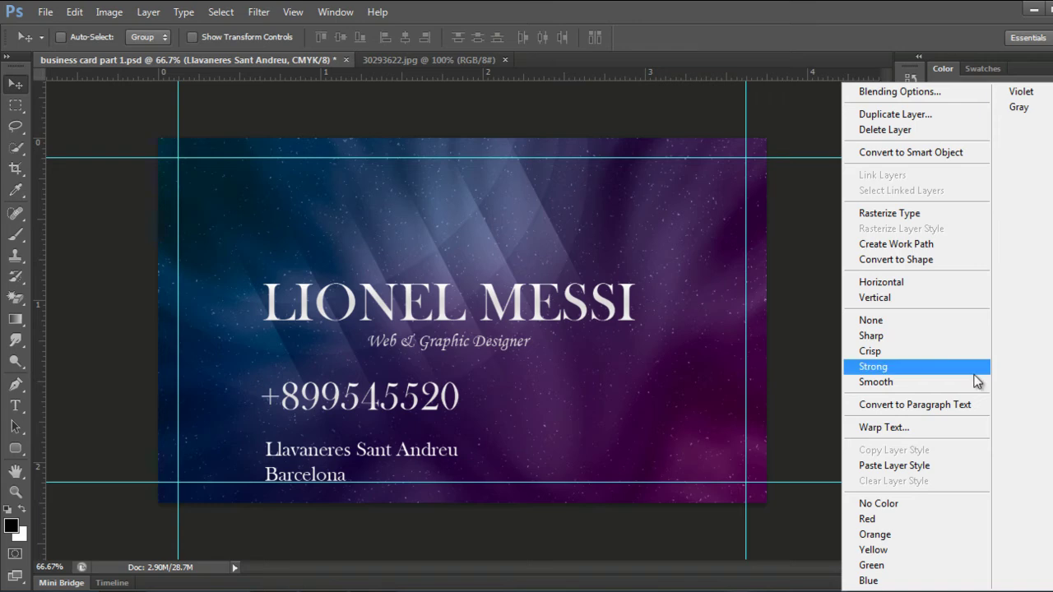
click(897, 466)
click(1032, 352)
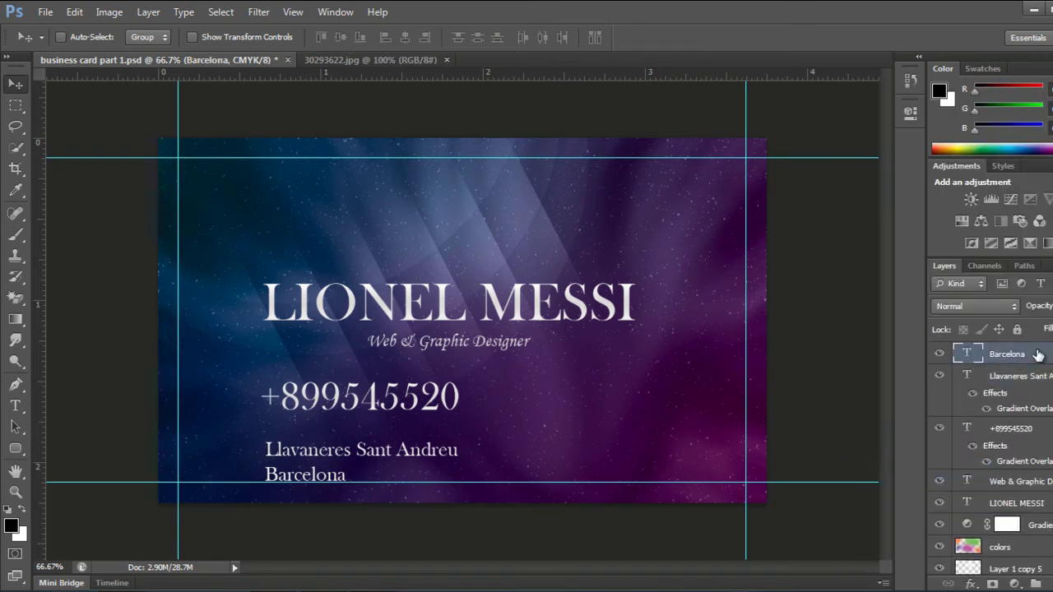
right_click(1032, 352)
click(898, 465)
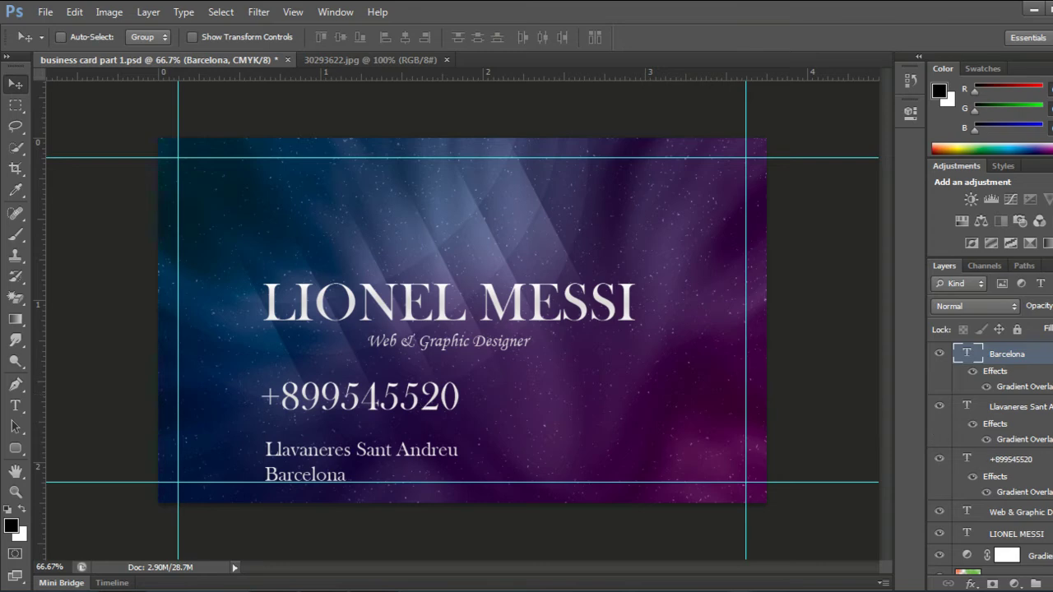
click(1051, 354)
click(1051, 375)
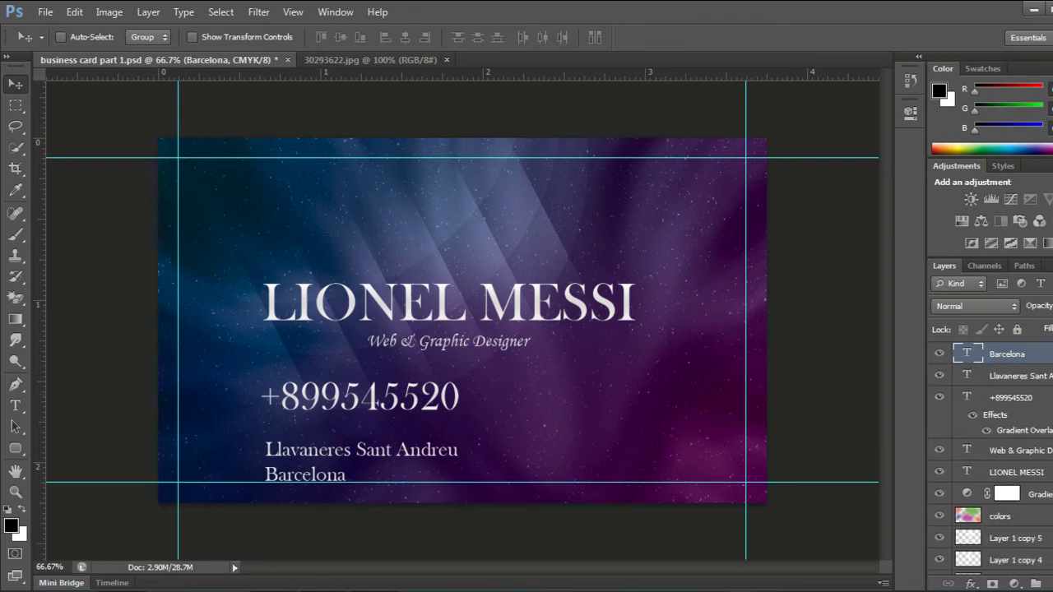
click(1050, 397)
click(1015, 399)
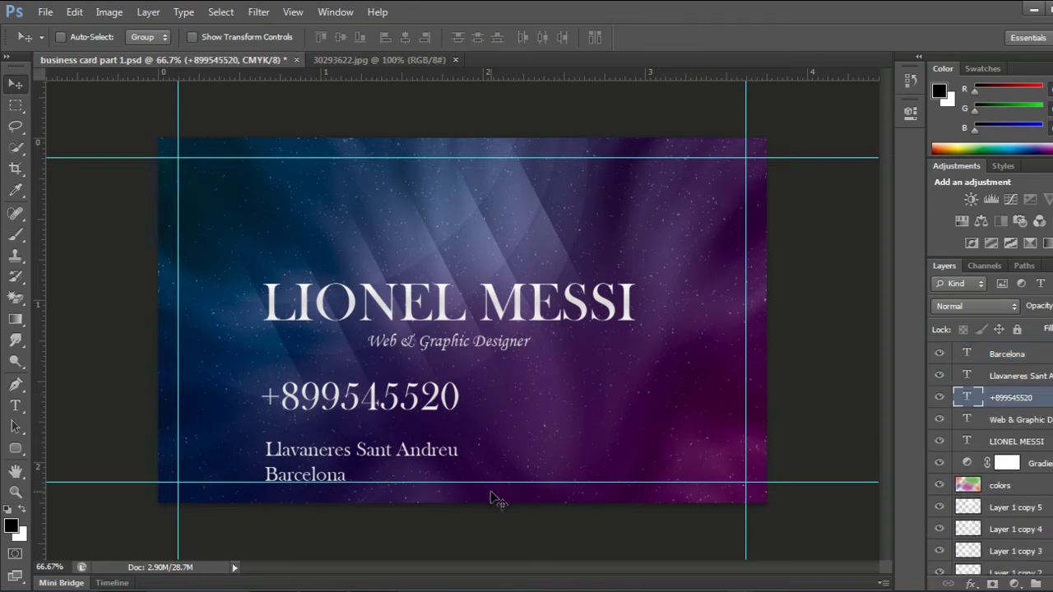
drag(388, 398, 467, 391)
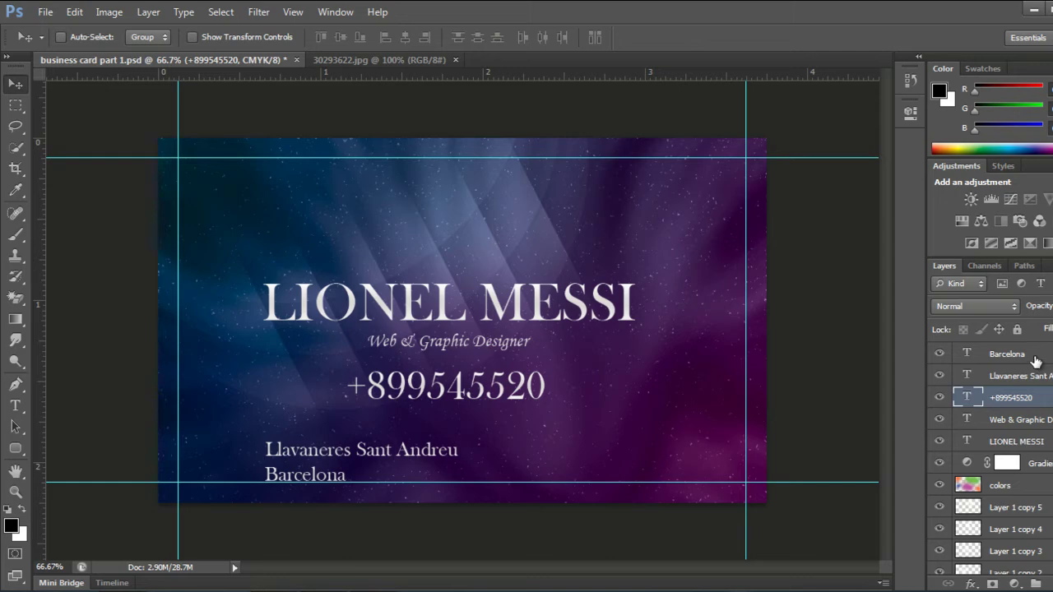
click(1031, 355)
shift+click(1028, 377)
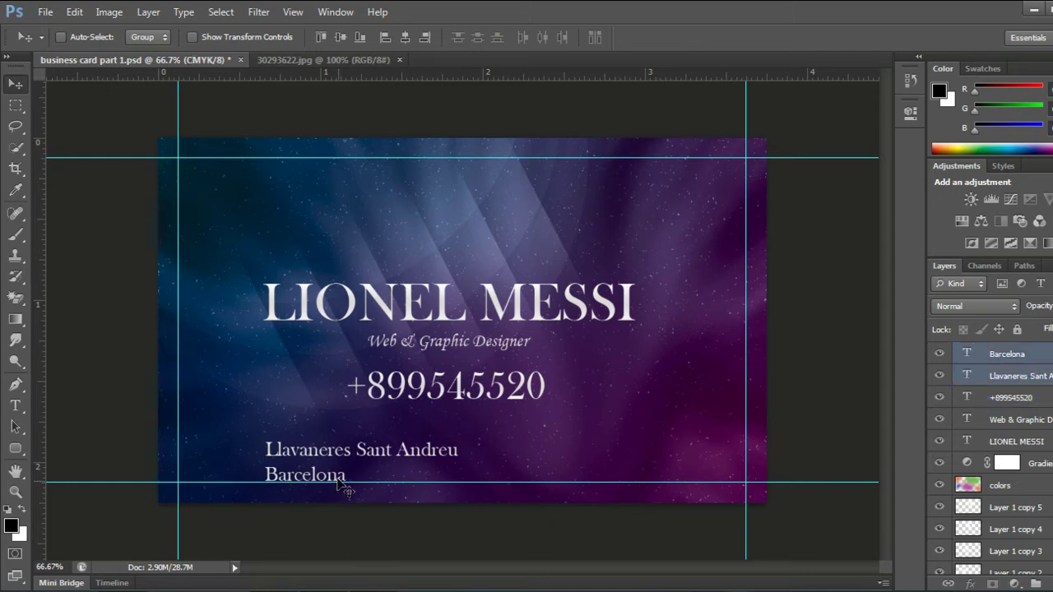
drag(335, 470, 249, 476)
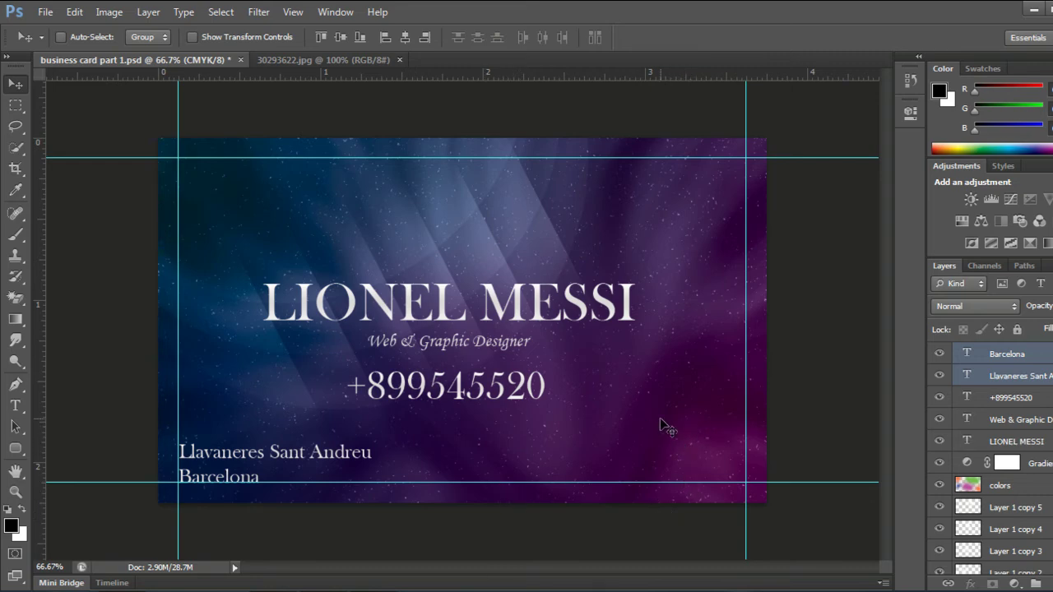
click(1045, 357)
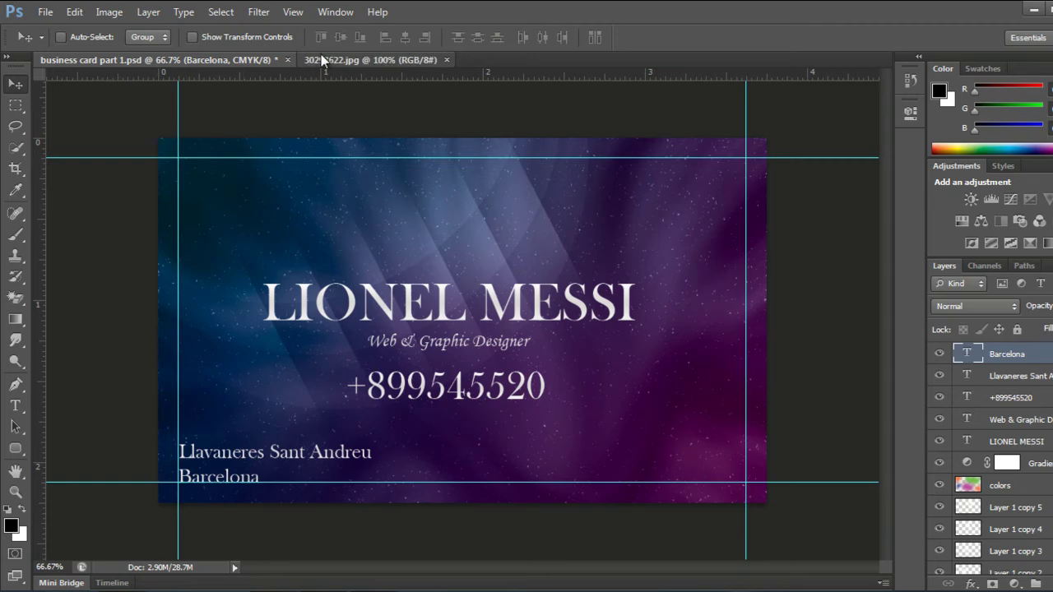
Copy the Messi photo from its document onto the business card
click(322, 58)
drag(480, 371, 243, 108)
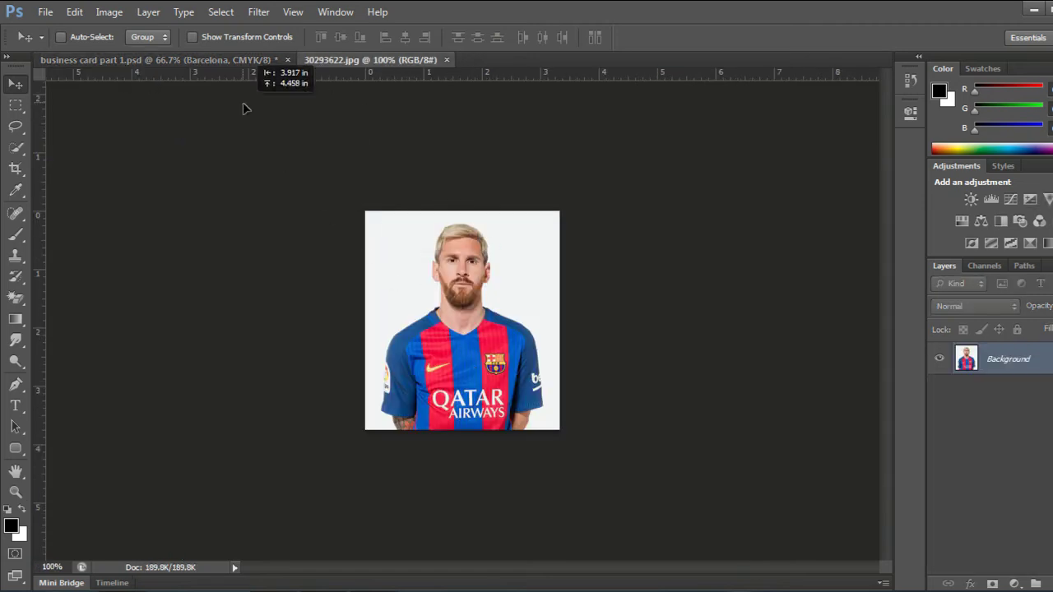
mouse_move(243, 108)
mouse_down()
mouse_move(625, 401)
mouse_move(670, 420)
mouse_move(699, 414)
mouse_up()
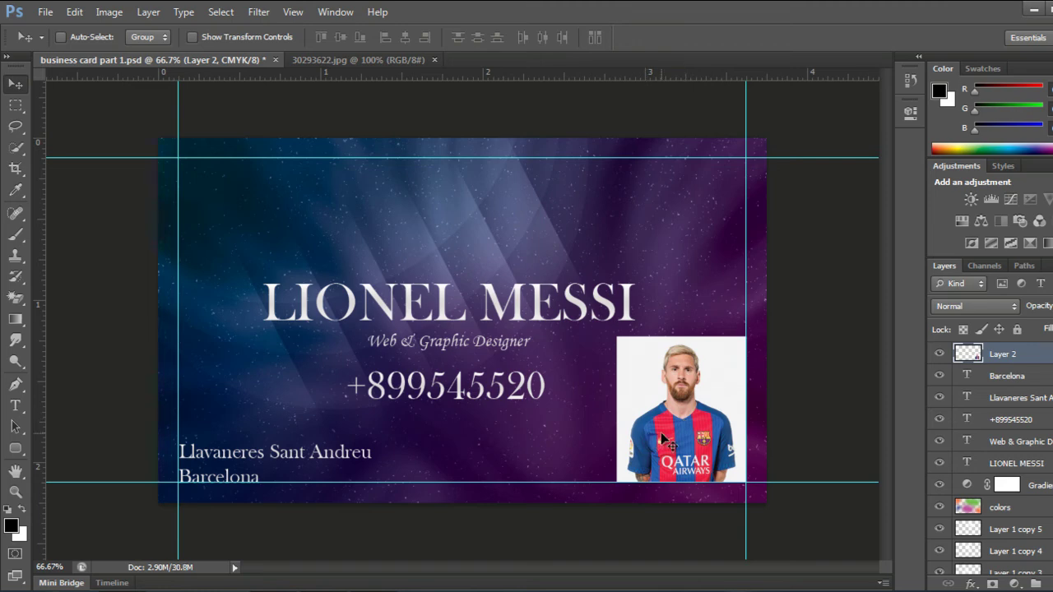
Scale the photo to about 90% and nudge it right into the bottom-right corner
key(ctrl+t)
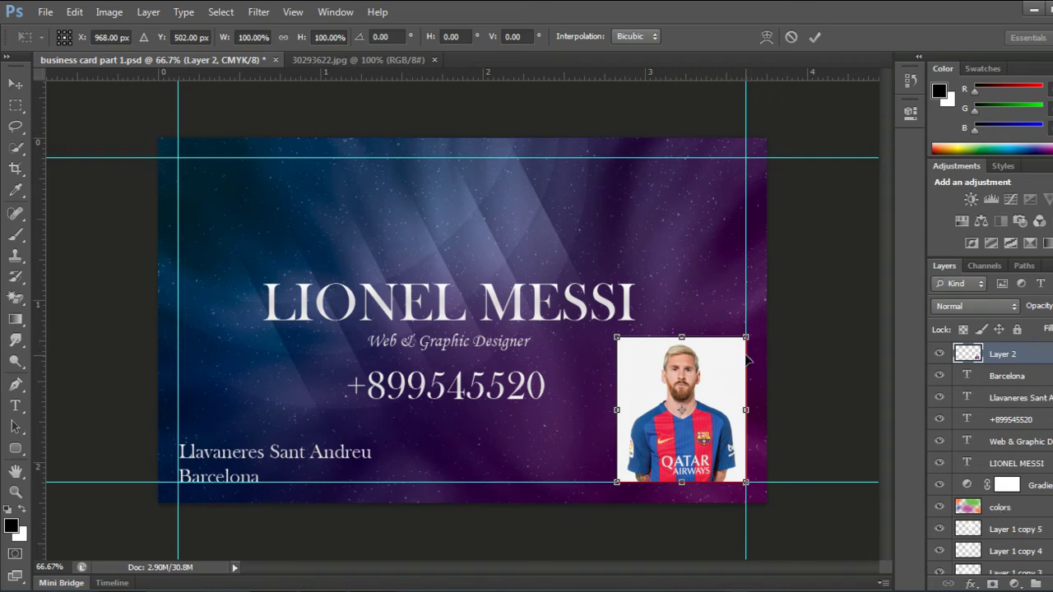
click(815, 37)
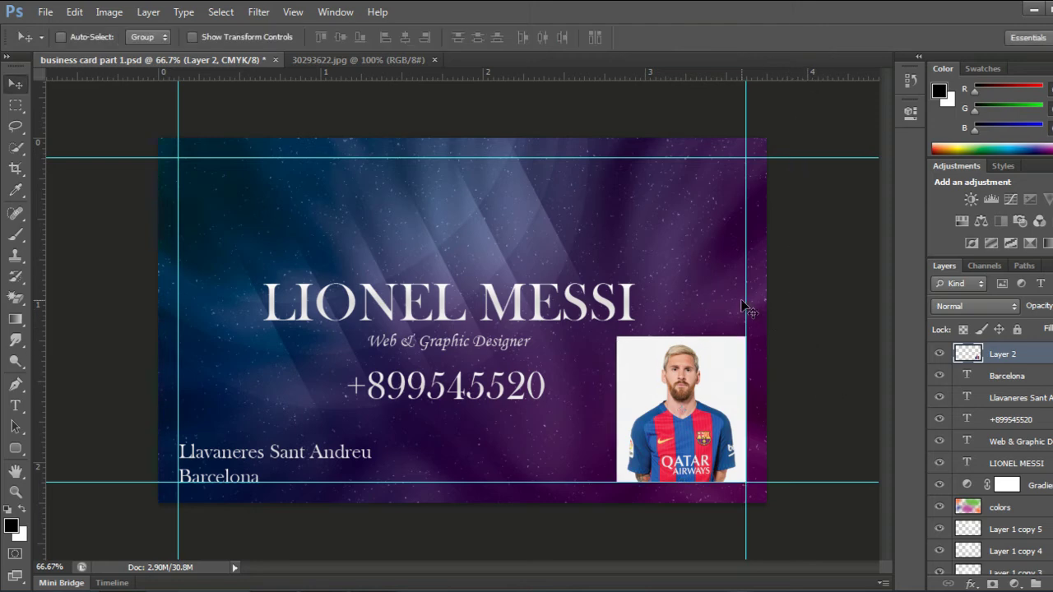
key(ctrl+t)
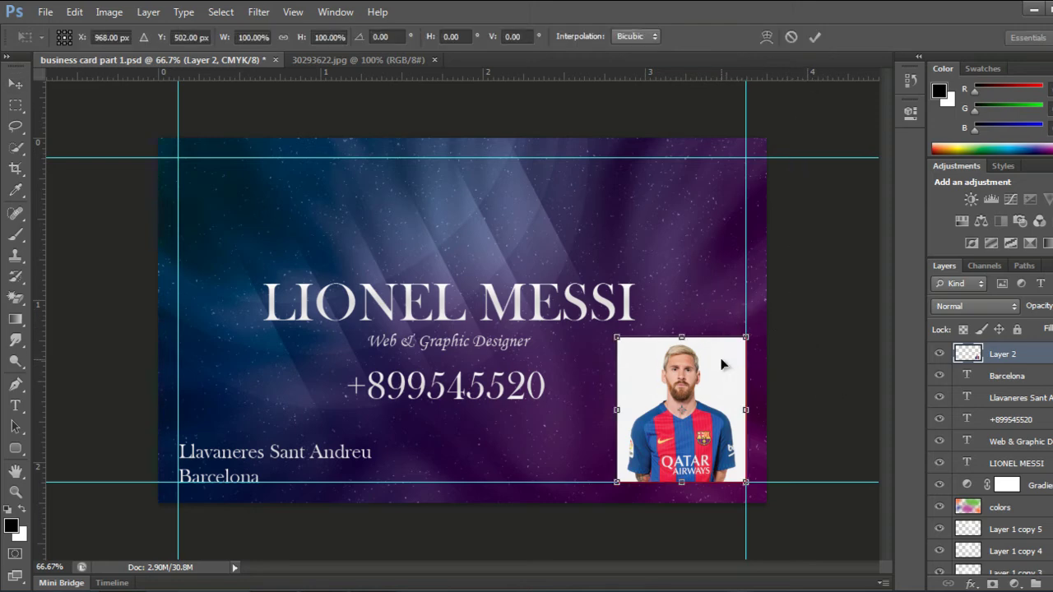
drag(746, 336, 732, 351)
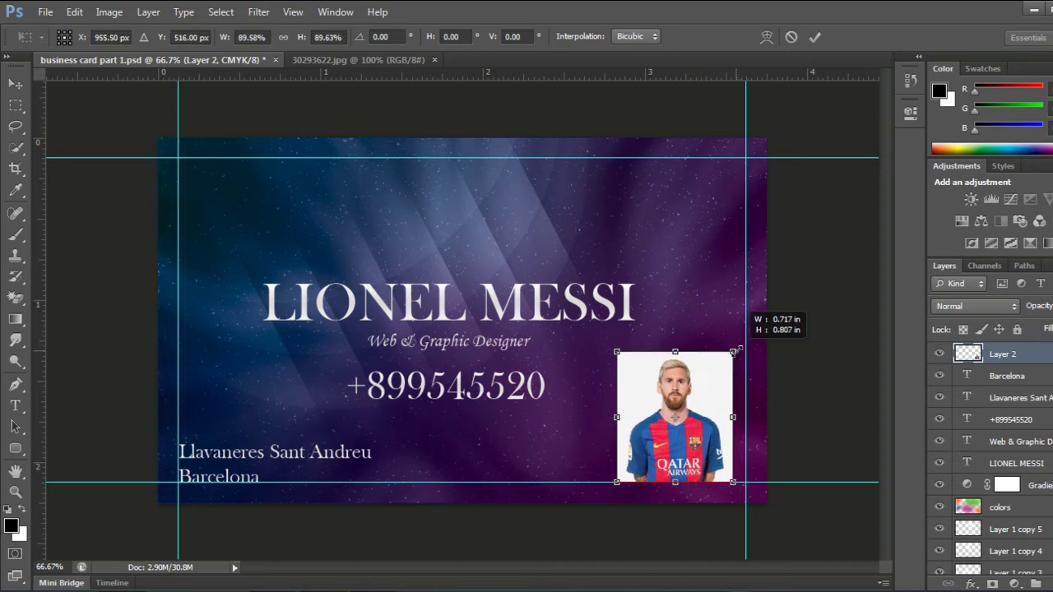
click(814, 36)
drag(692, 411, 705, 411)
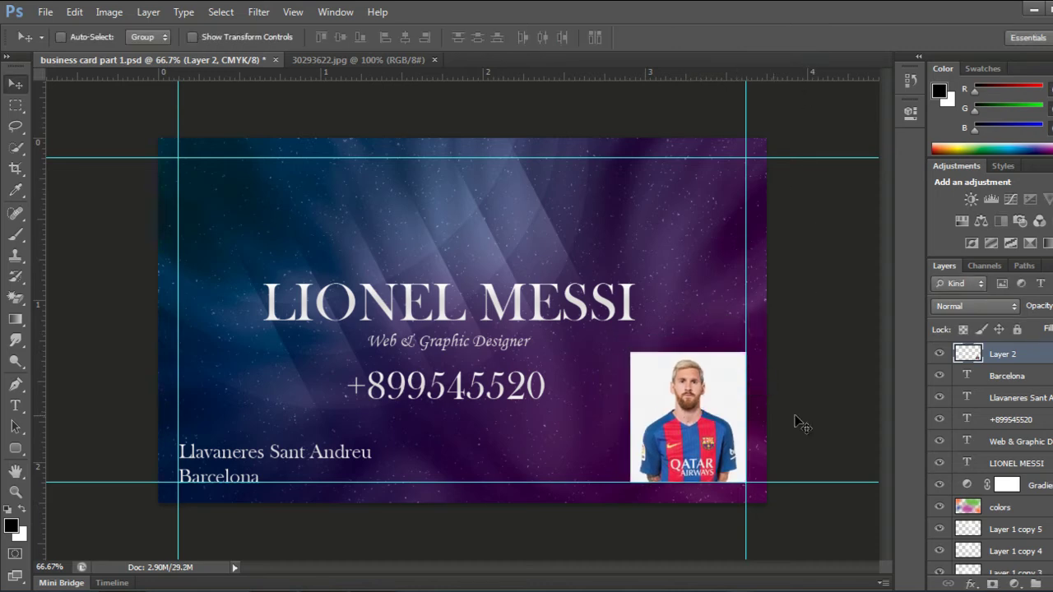
right_click(1034, 362)
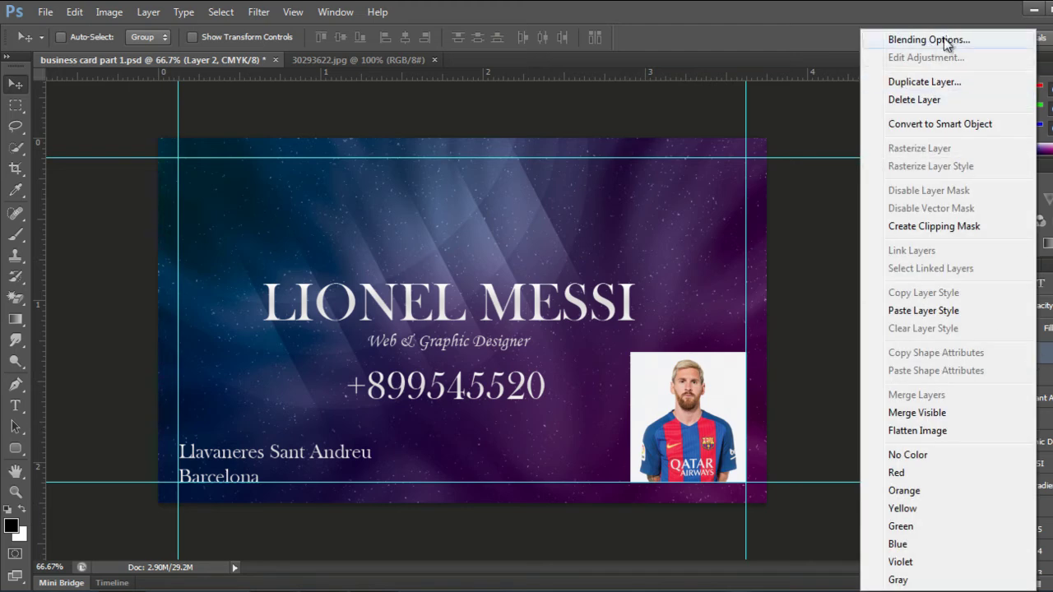
Give the photo layer a 15 px Stroke with position set to Inside
click(929, 40)
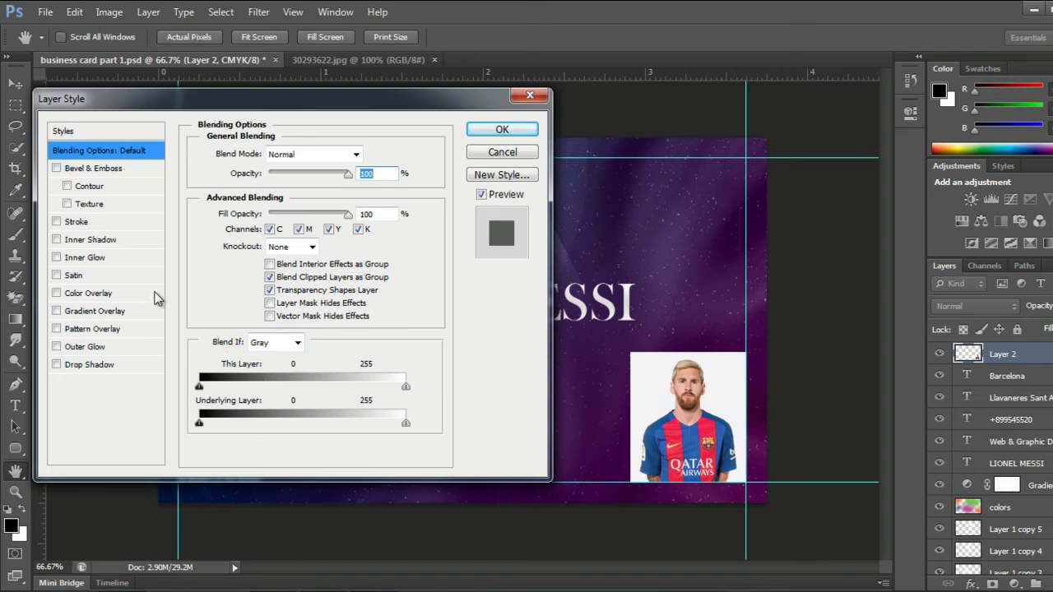
click(78, 222)
click(363, 152)
text(15)
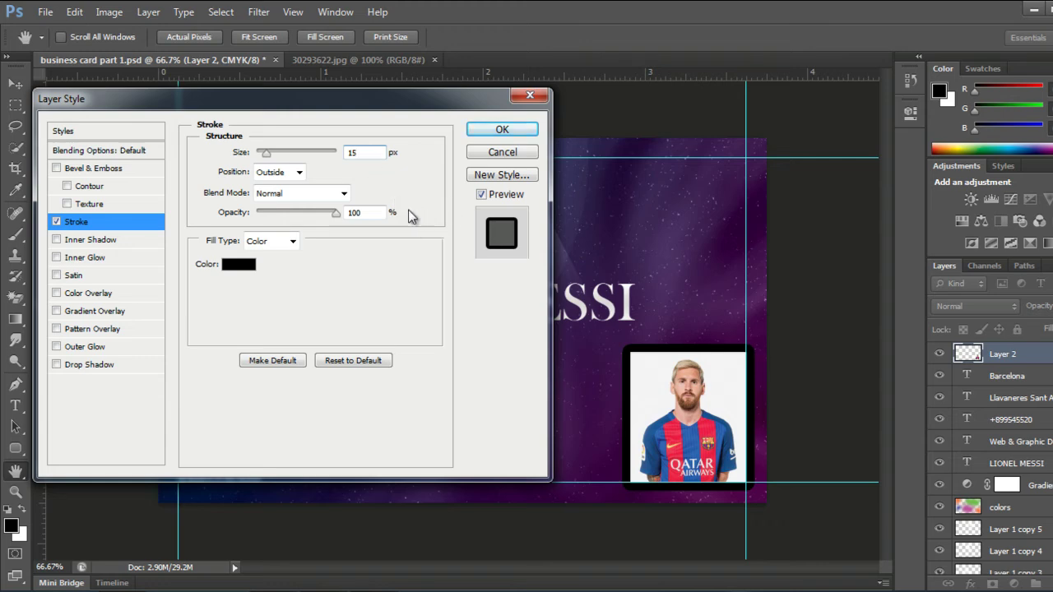
click(298, 173)
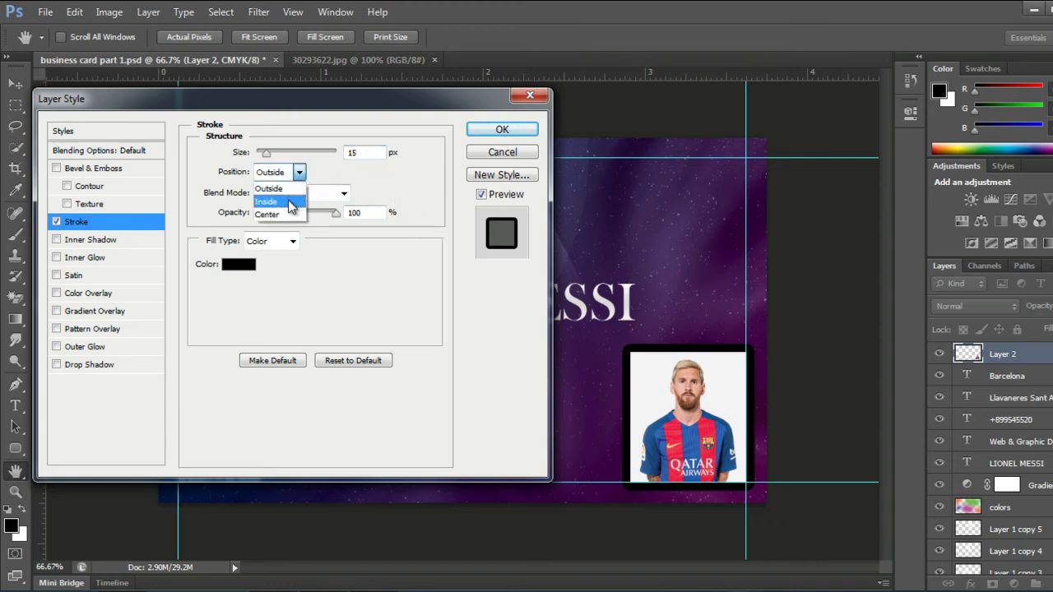
click(288, 201)
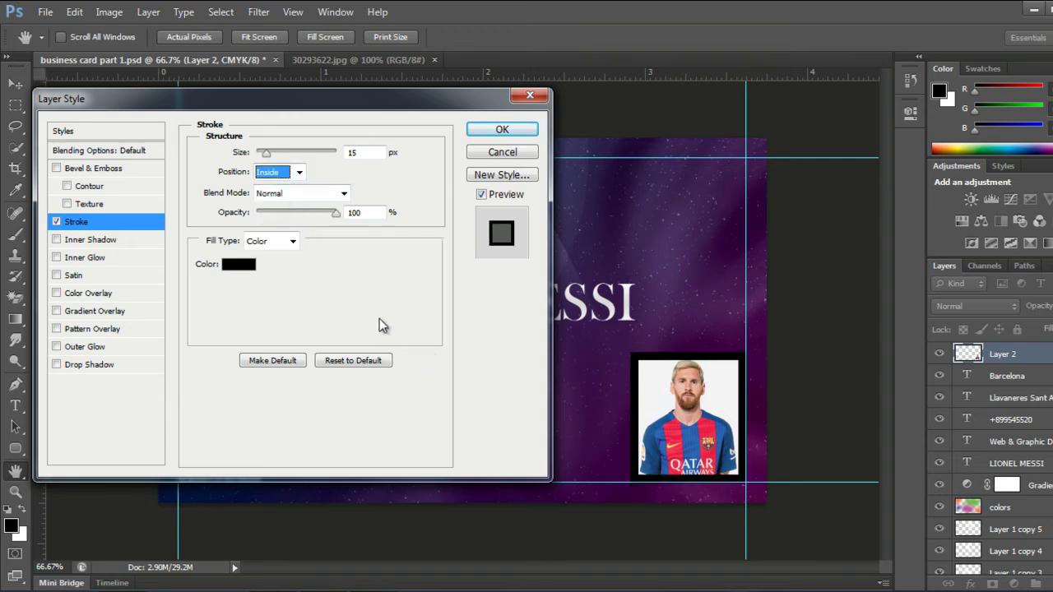
click(502, 132)
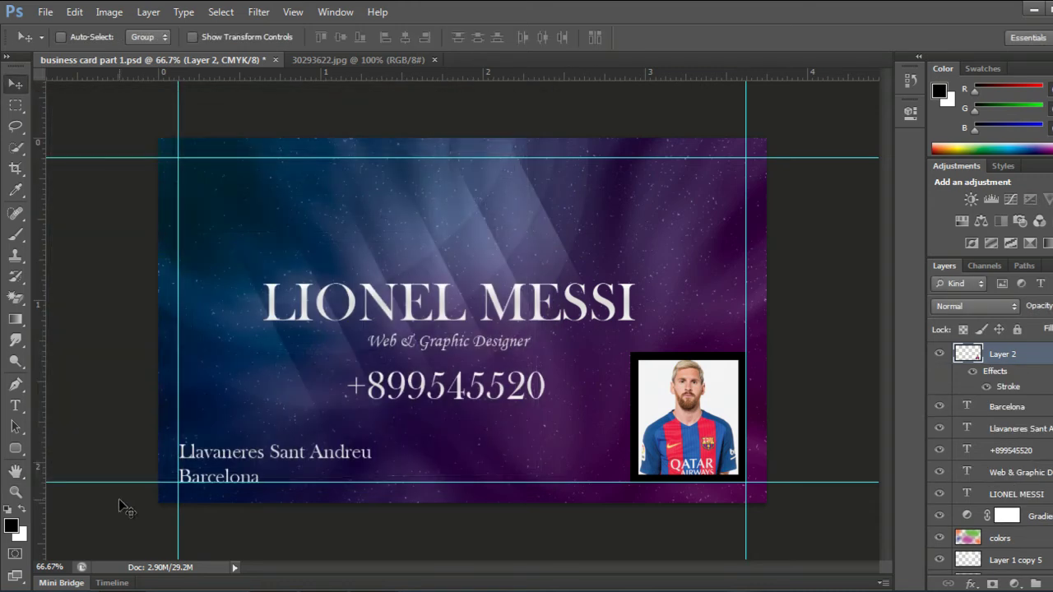
click(11, 526)
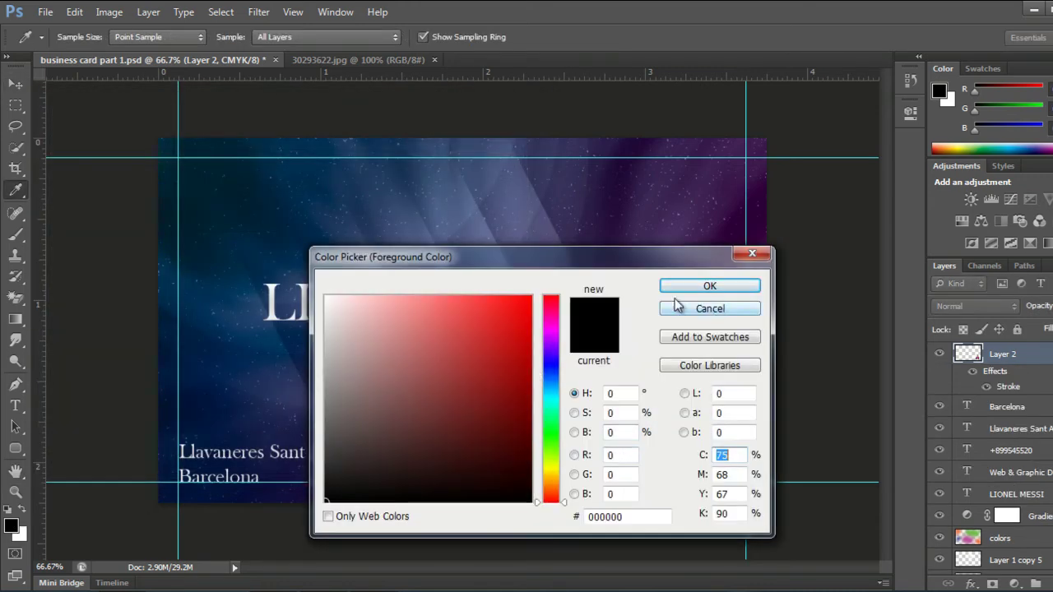
Sample the card's dark purple 2a1145 as foreground colour and copy its hex value
mouse_move(617, 269)
mouse_down()
mouse_move(889, 419)
mouse_move(1026, 280)
mouse_up()
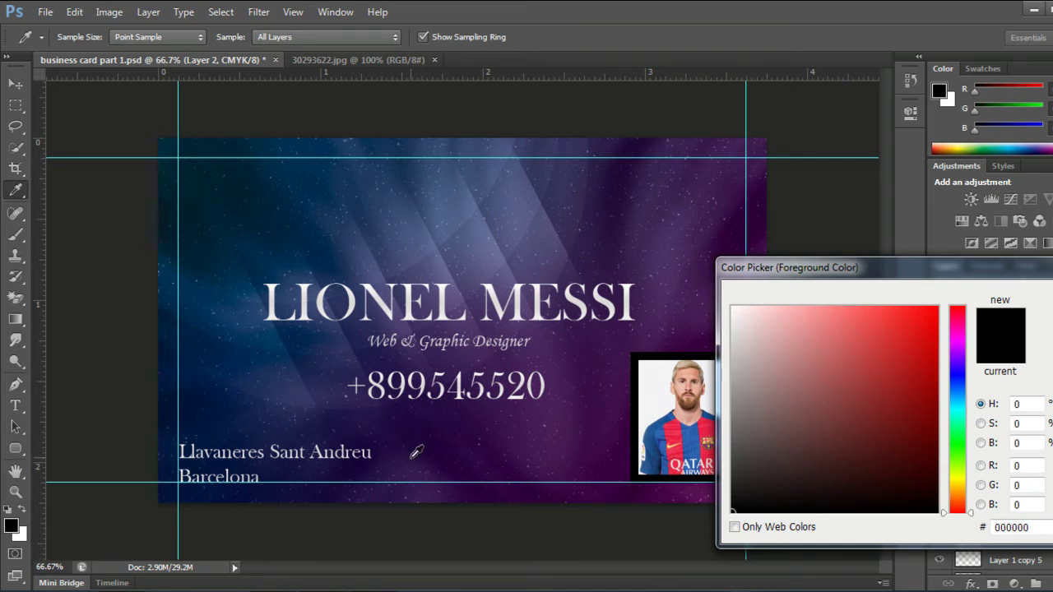
click(417, 452)
drag(1036, 527, 989, 527)
key(ctrl+c)
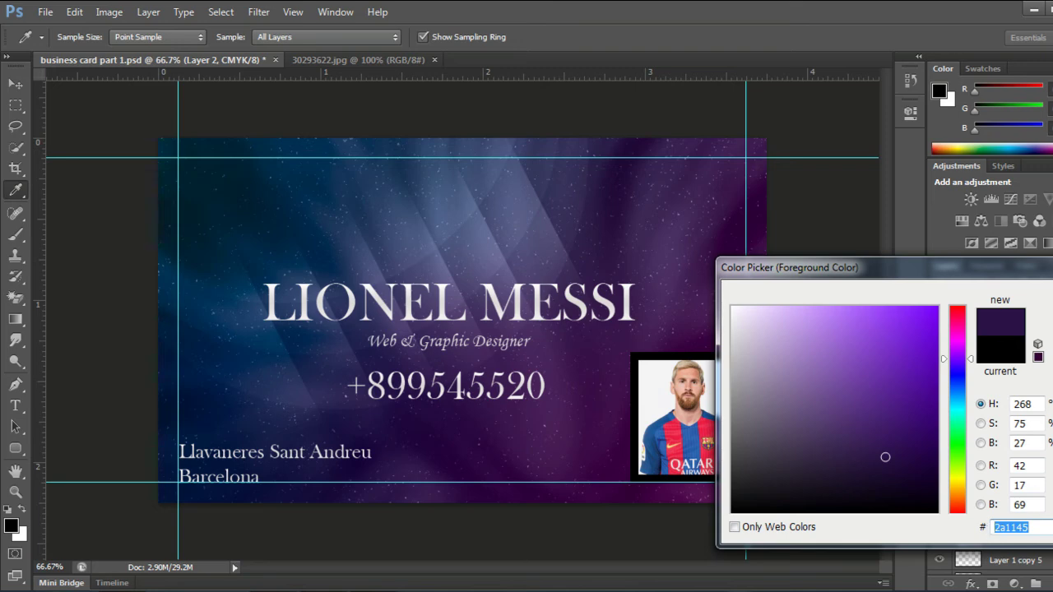
key(Return)
key(v)
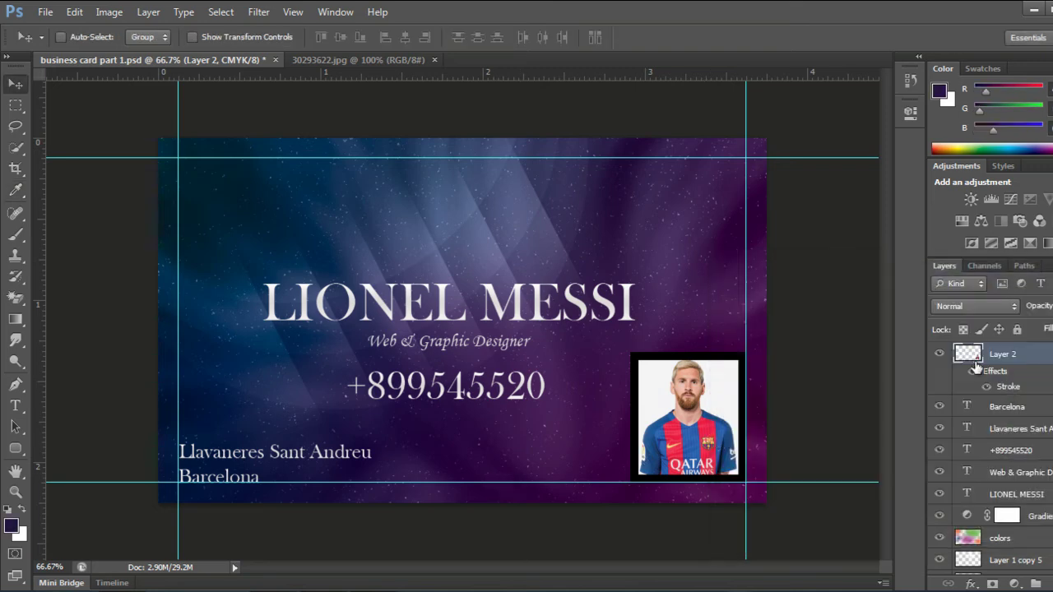
Change the photo layer's Stroke colour to 2a1145
double_click(995, 371)
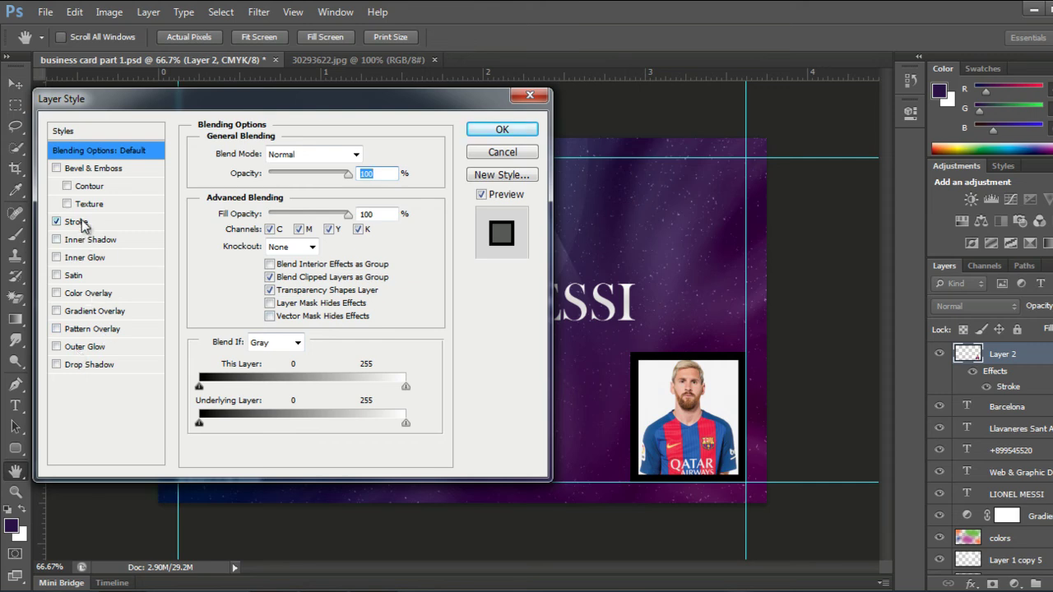
click(82, 223)
click(238, 264)
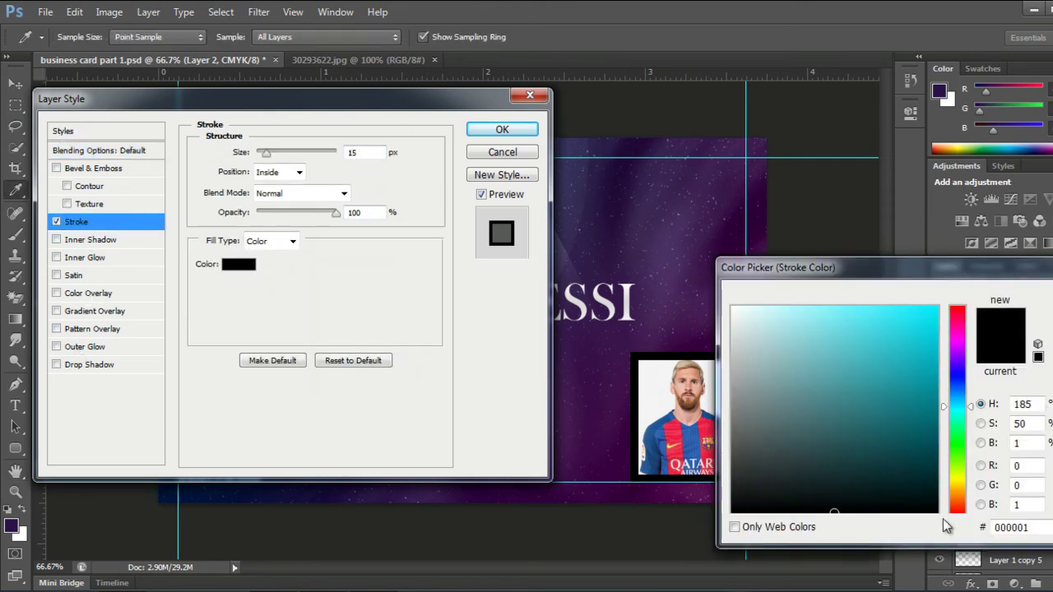
click(1010, 527)
key(ctrl+v)
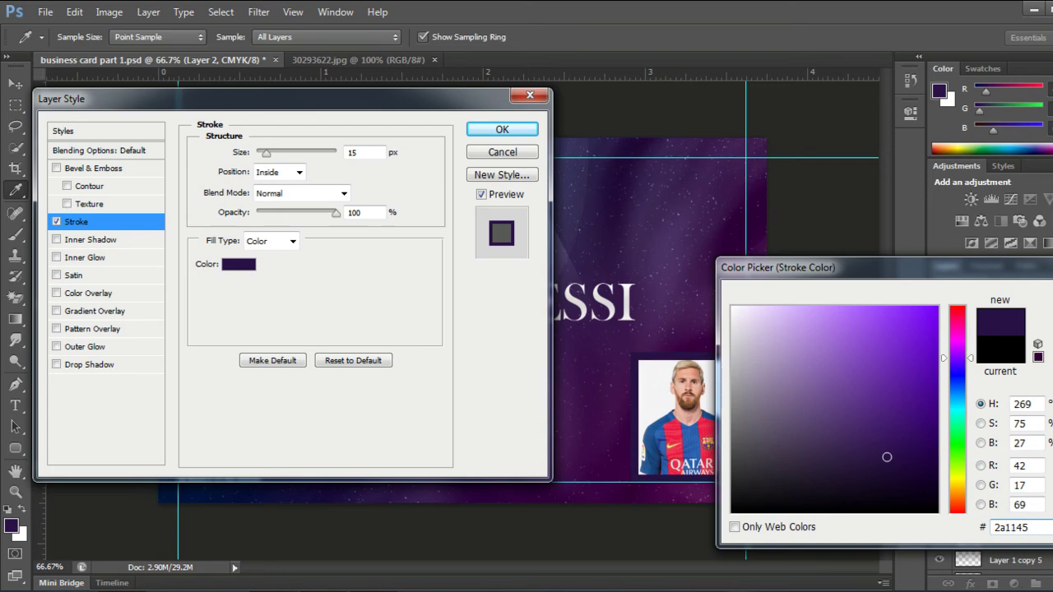
key(Return)
click(483, 129)
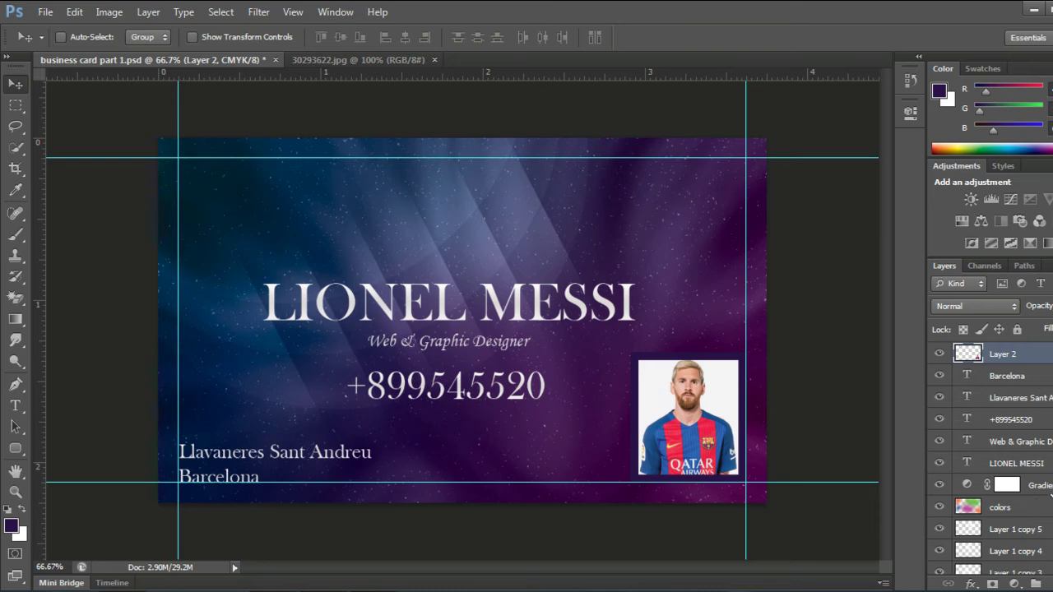
click(1024, 484)
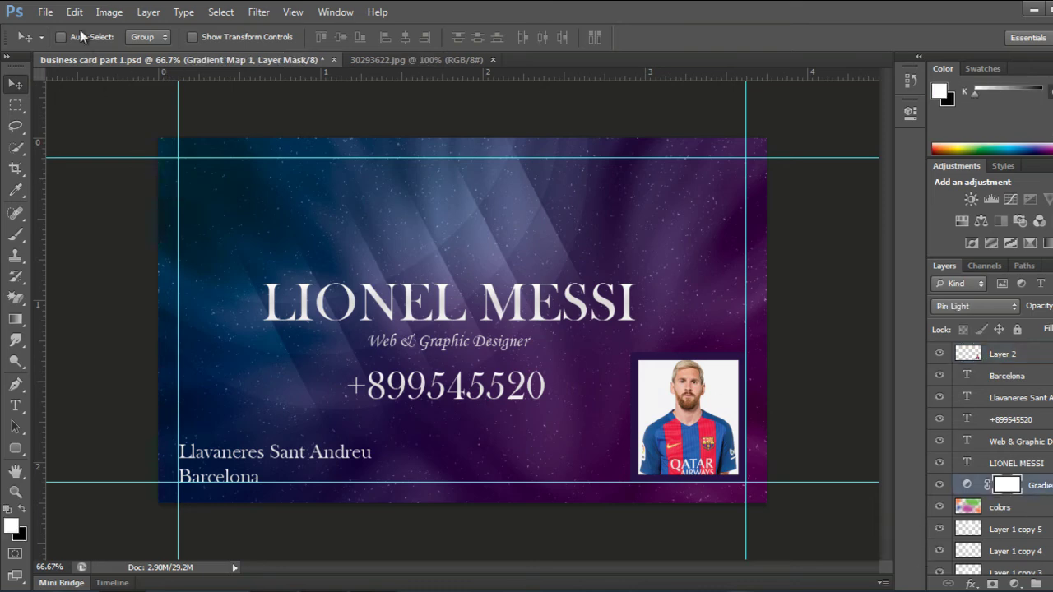
Open FC_Barcelona_(crest).svg.png and drag the crest onto the card as Layer 3
click(45, 11)
click(63, 46)
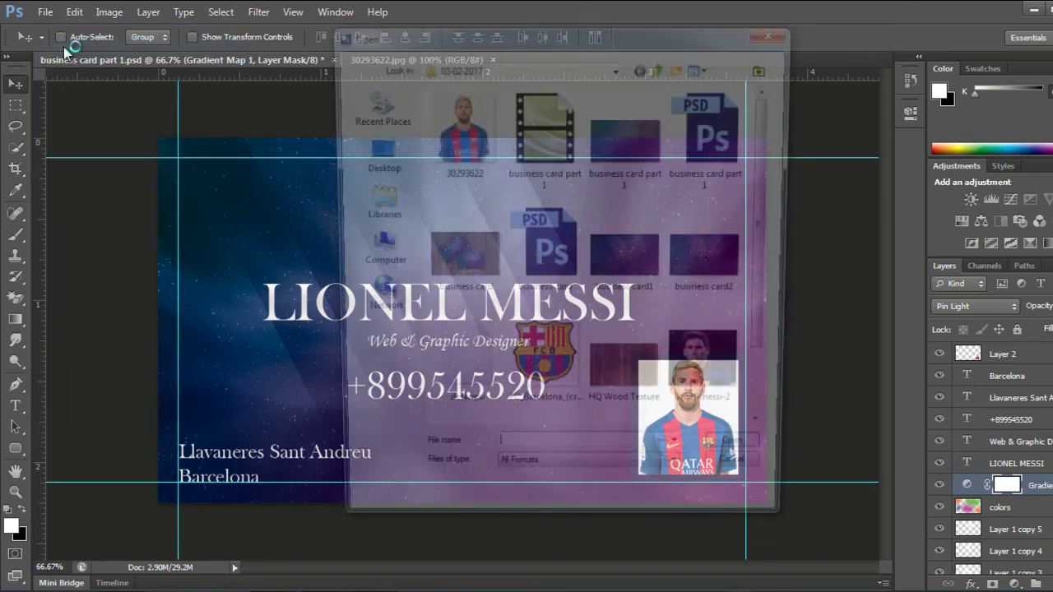
double_click(557, 373)
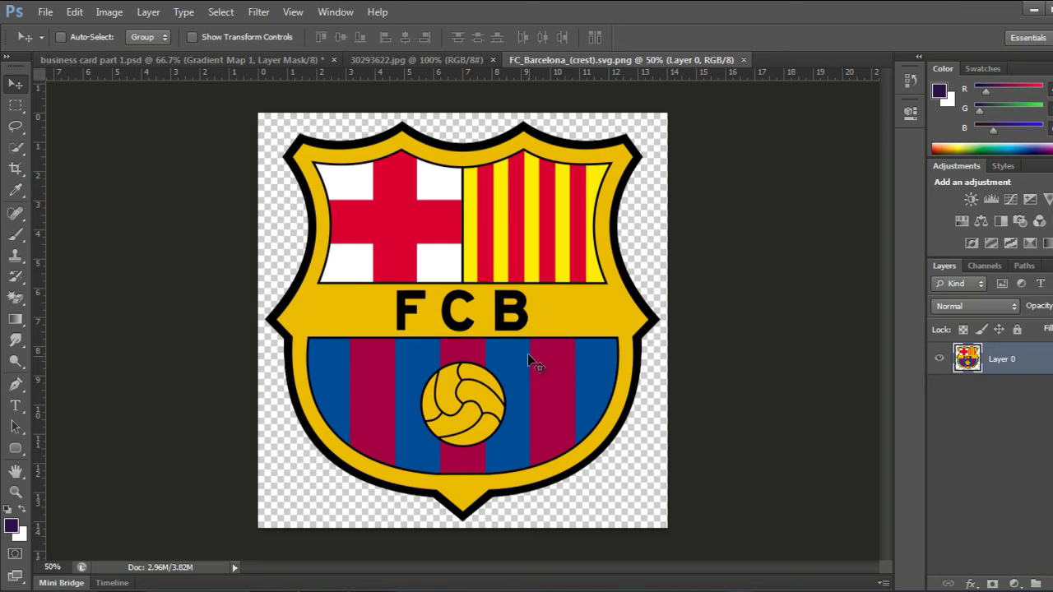
drag(529, 357, 257, 125)
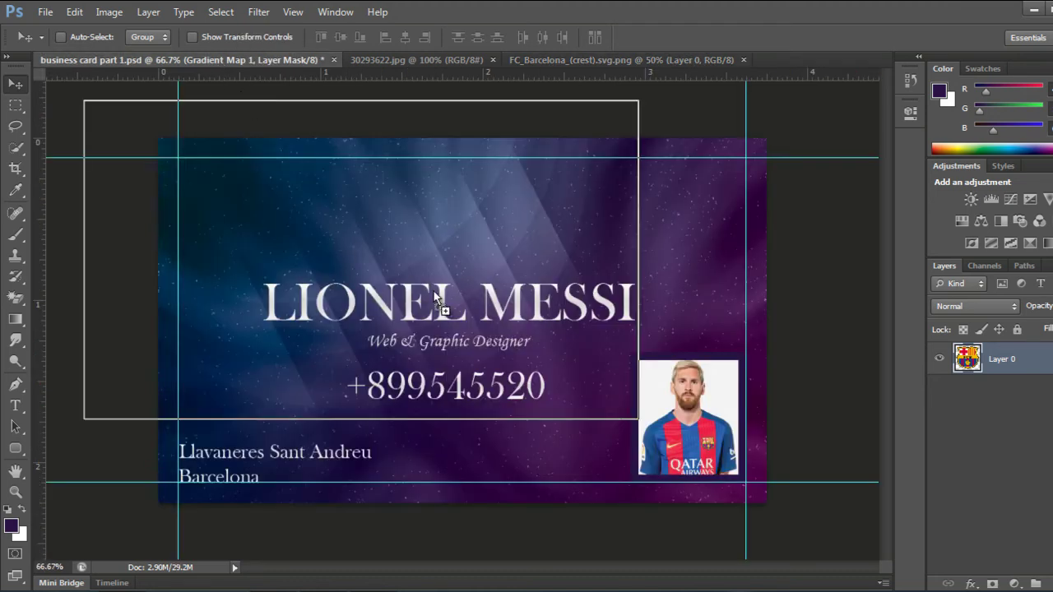
drag(224, 74, 442, 300)
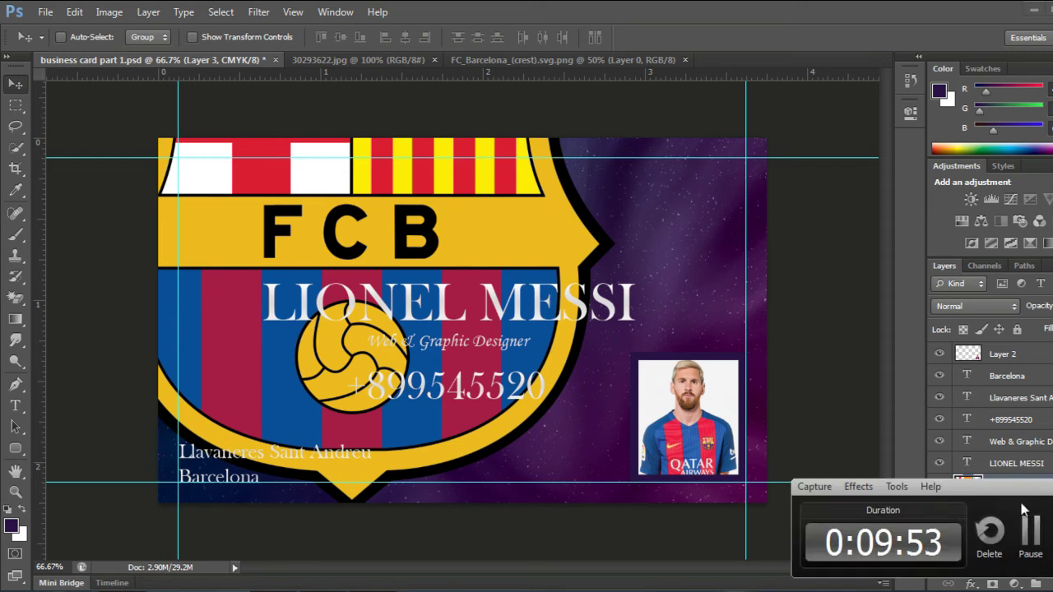
mouse_move(445, 236)
mouse_down()
mouse_move(505, 277)
mouse_move(514, 236)
mouse_move(506, 262)
mouse_up()
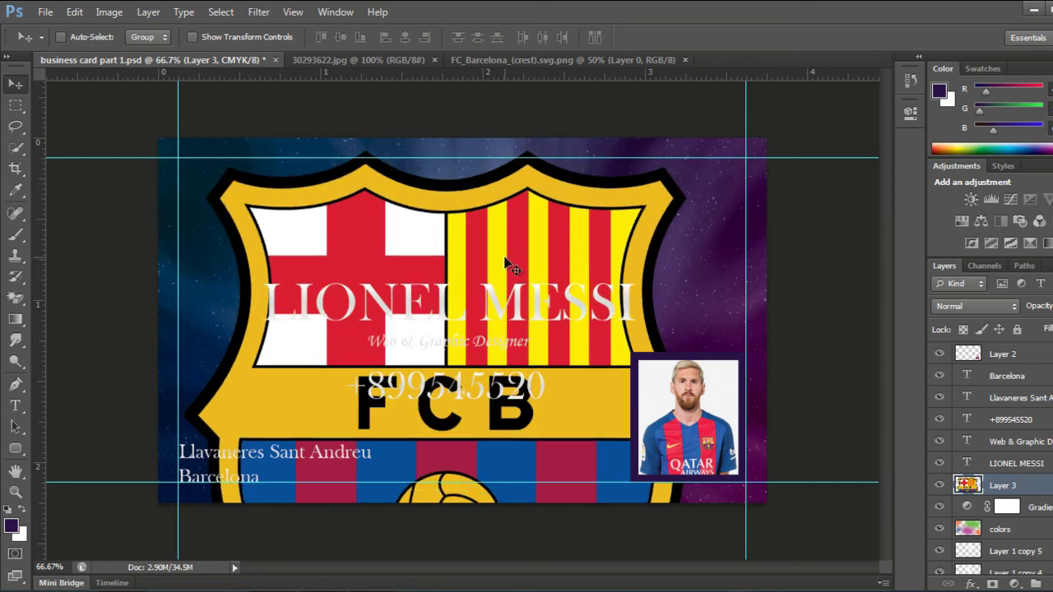
key(ctrl+t)
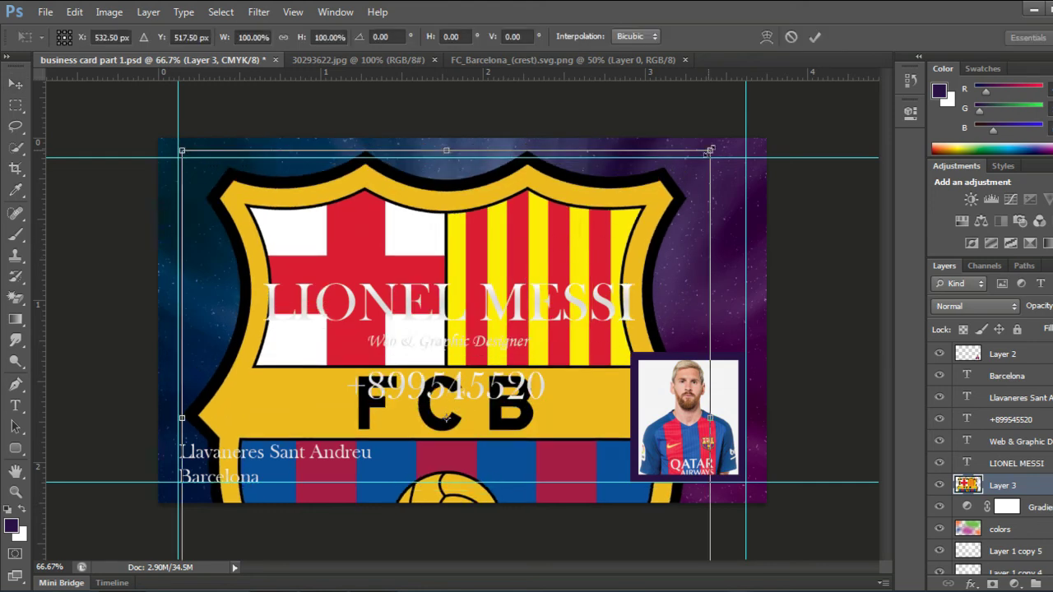
Scale the crest to about 58% and centre it behind the name and phone number
mouse_move(646, 207)
mouse_down()
mouse_move(433, 444)
mouse_move(533, 280)
mouse_move(513, 299)
mouse_up()
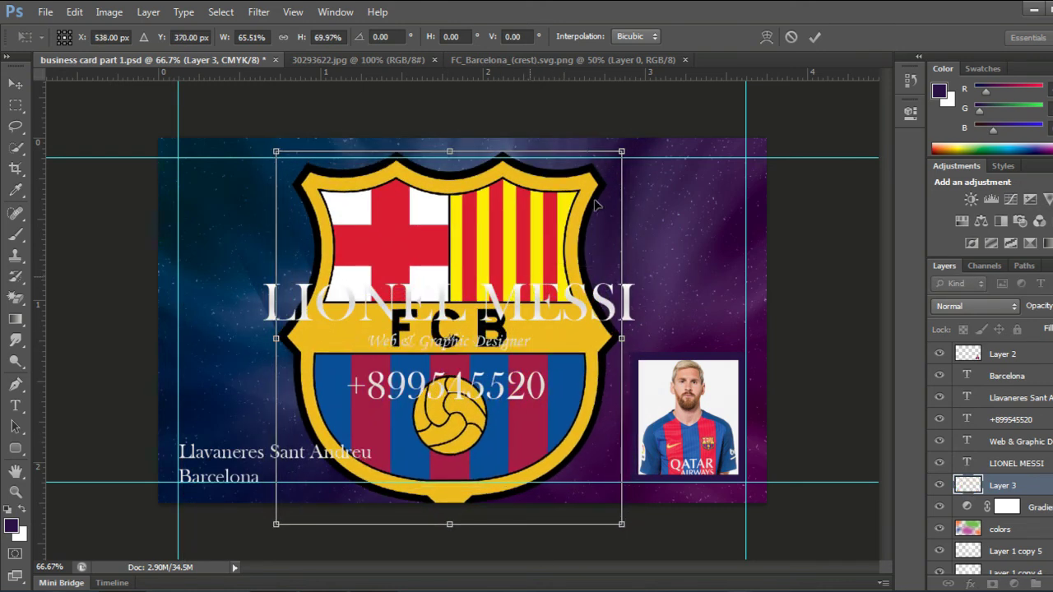
drag(618, 160, 583, 194)
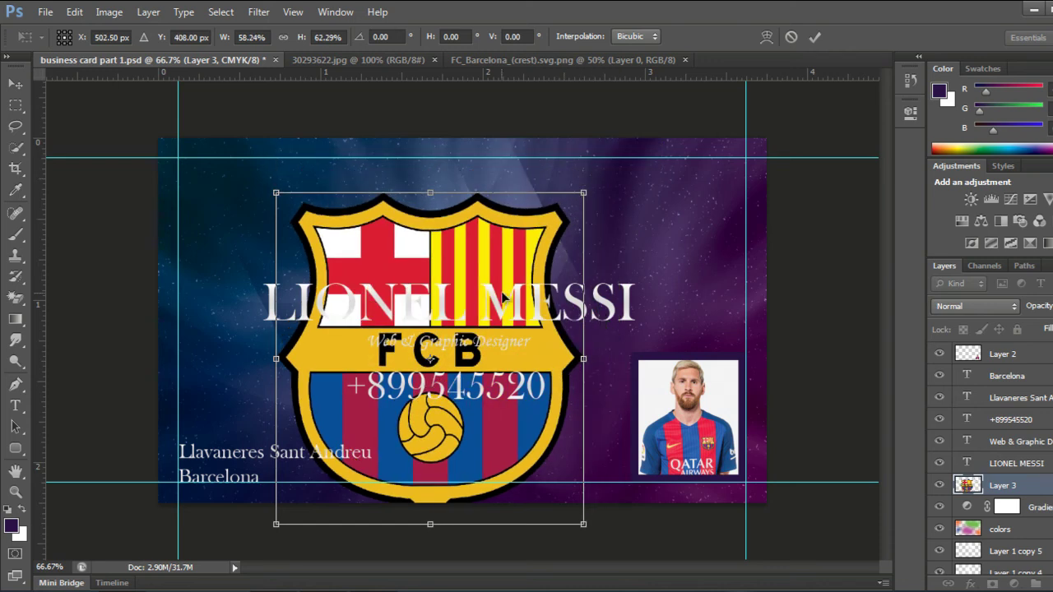
mouse_move(494, 260)
mouse_down()
mouse_move(508, 218)
mouse_move(528, 226)
mouse_up()
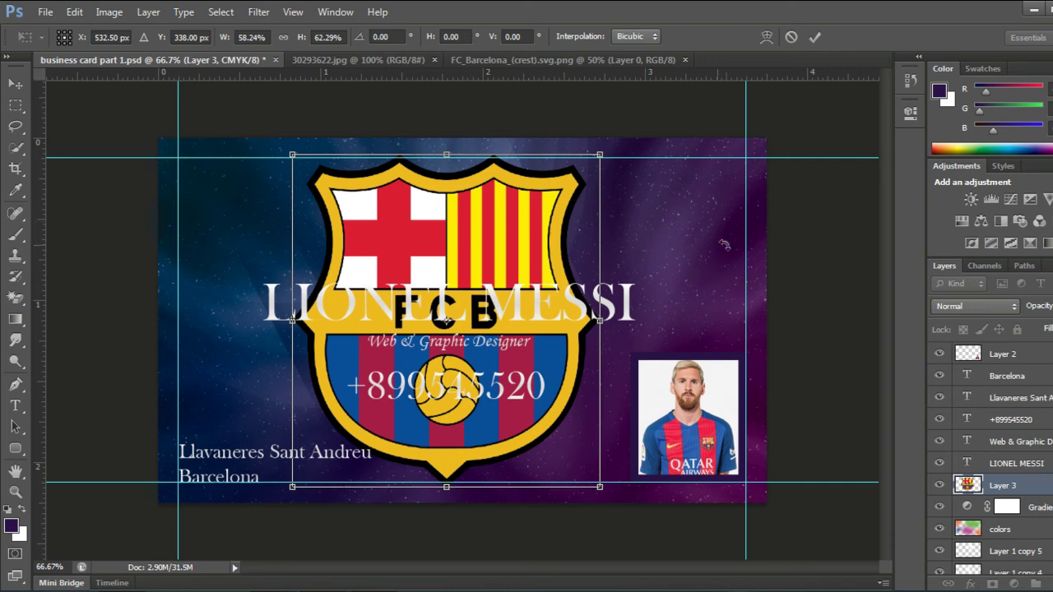
click(814, 36)
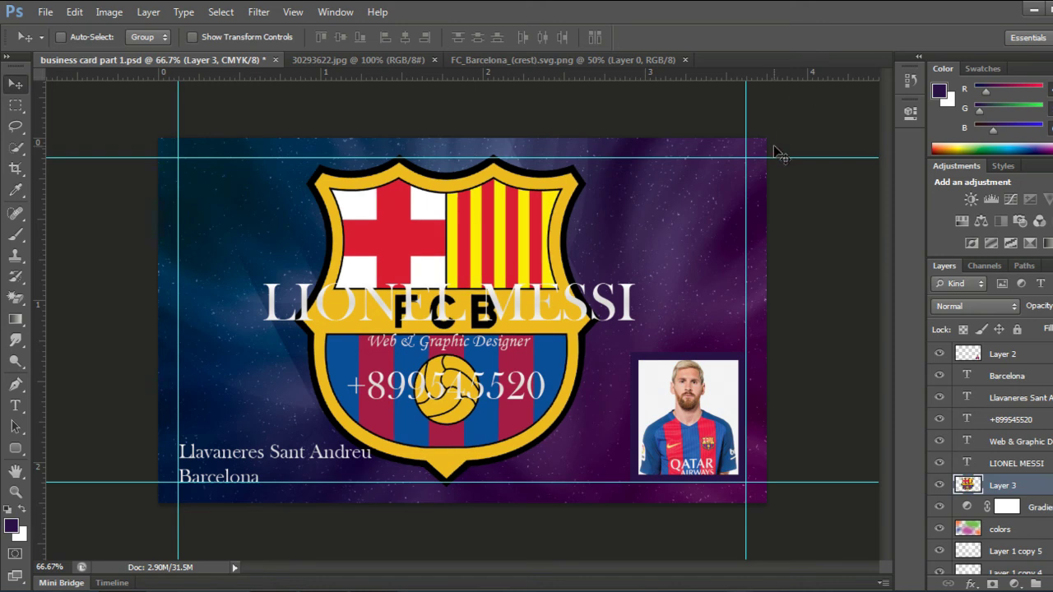
key(ctrl+t)
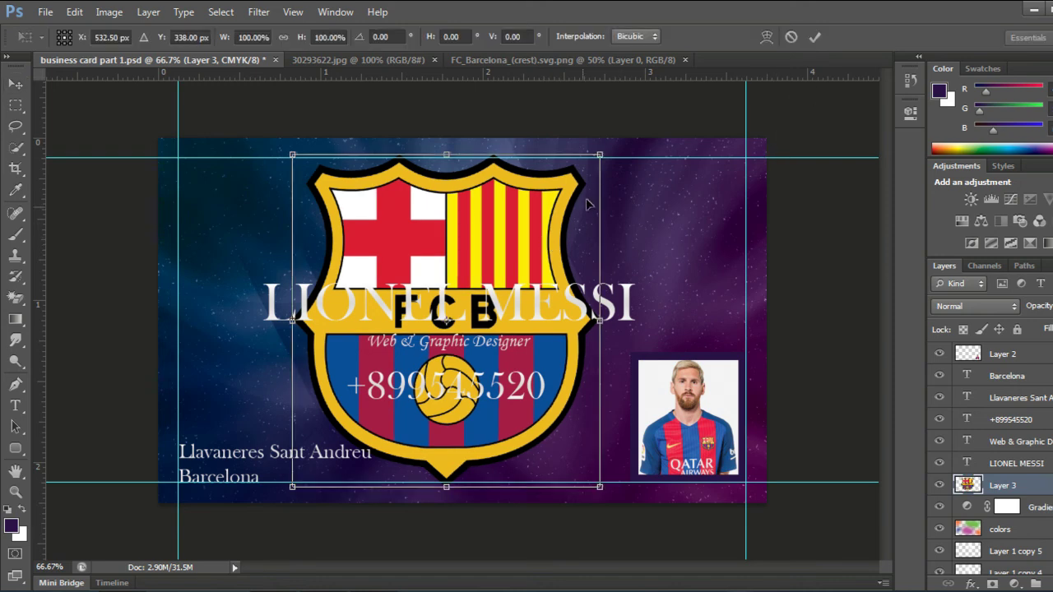
drag(601, 153, 595, 158)
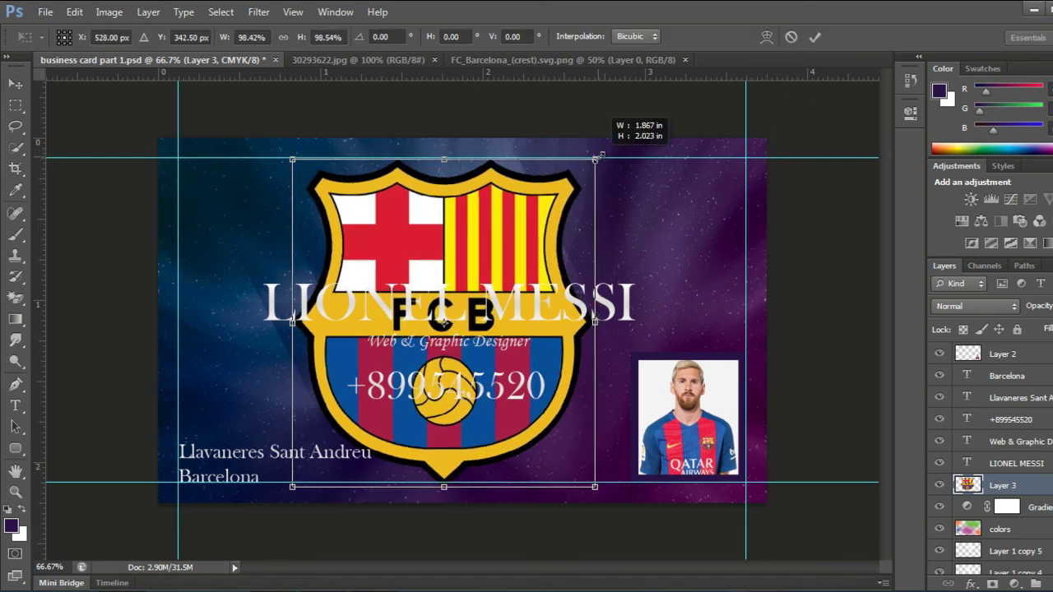
click(814, 37)
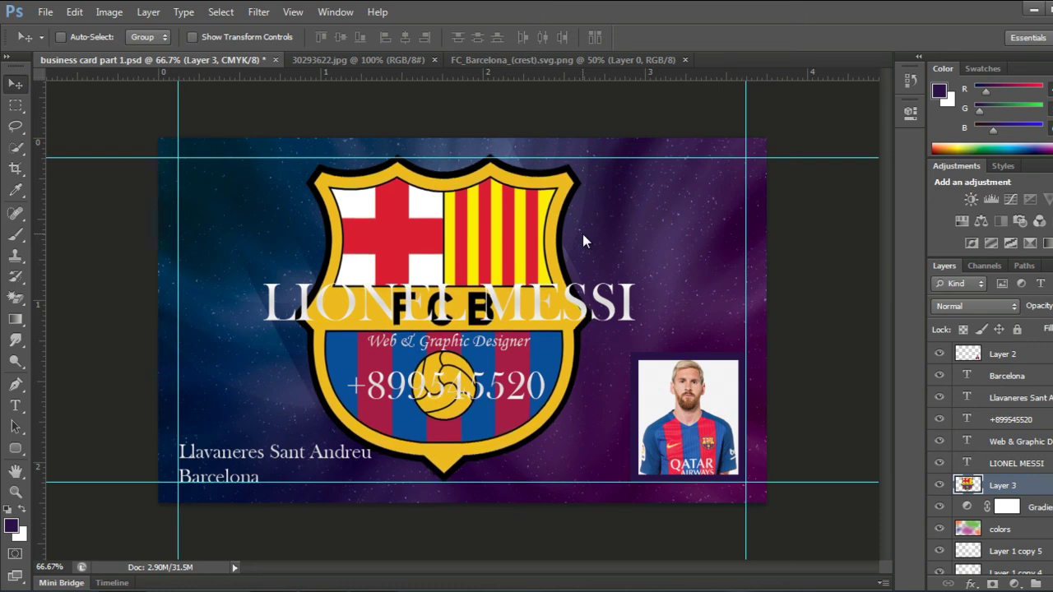
key(ctrl+t)
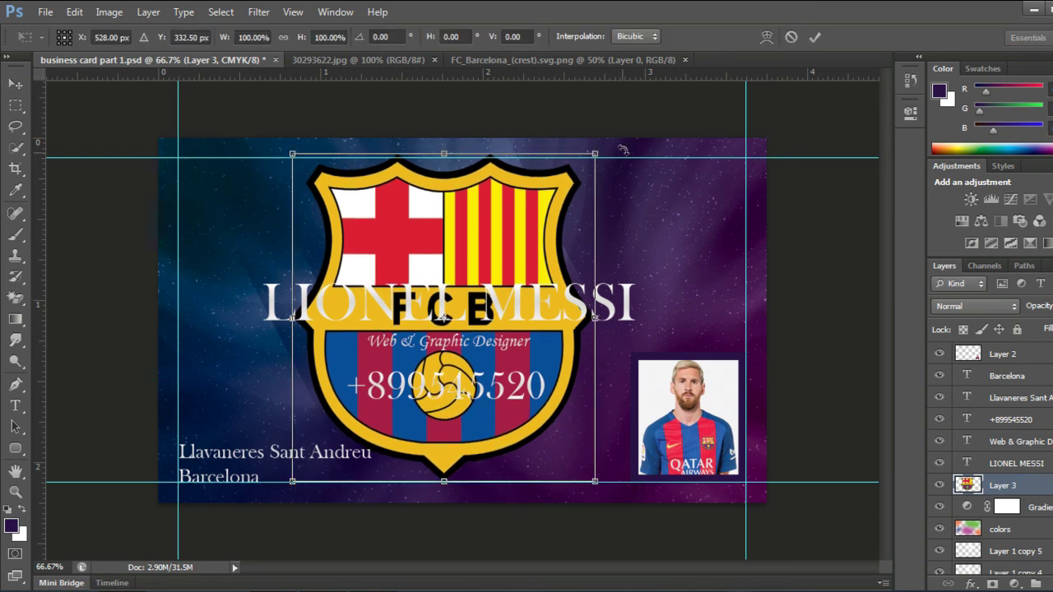
drag(595, 154, 591, 157)
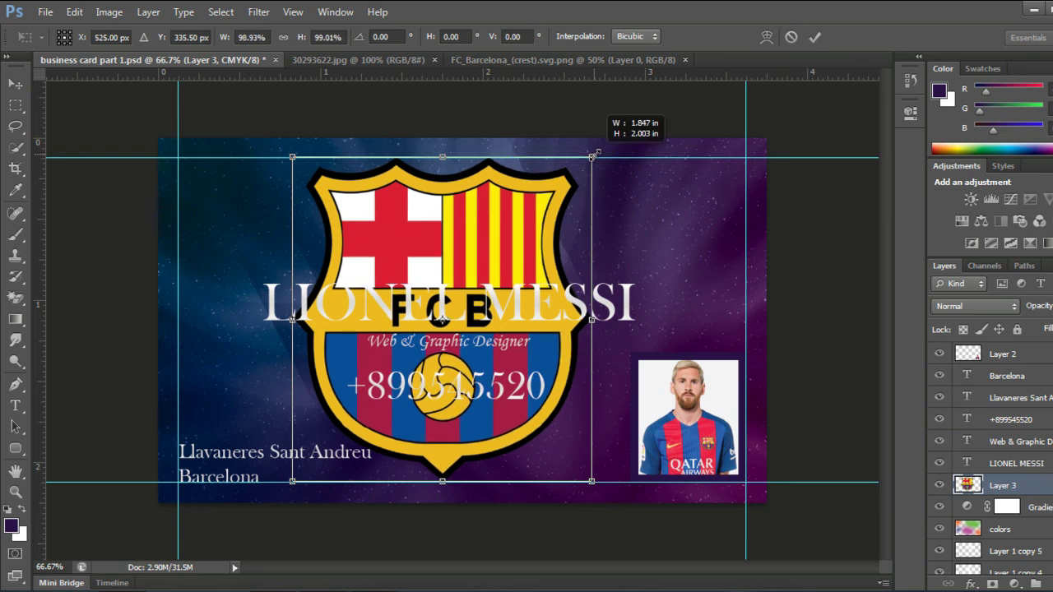
click(815, 36)
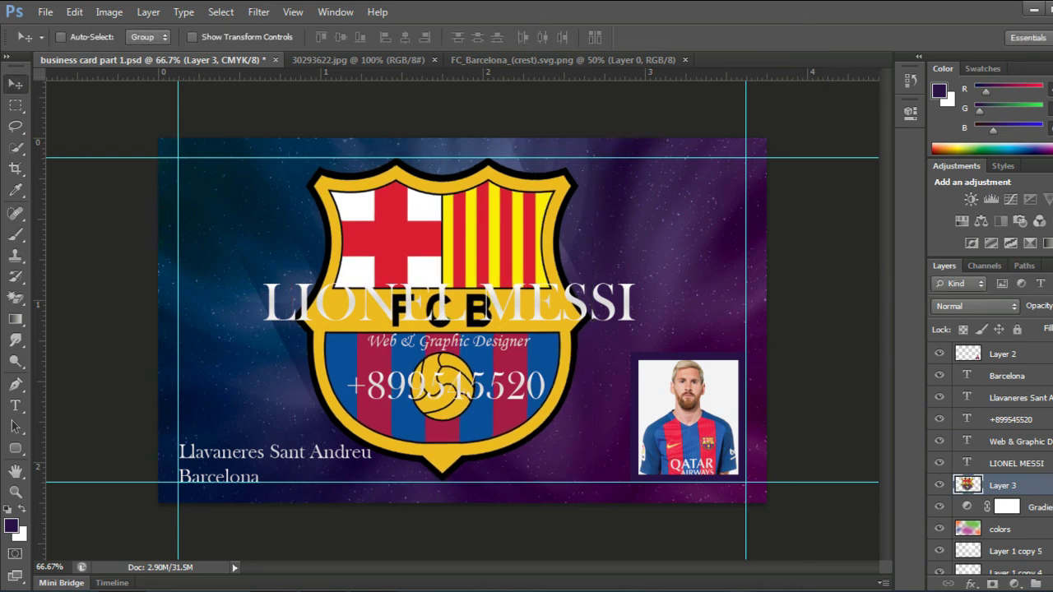
Set the crest layer to Soft Light blending, check its opacity, and hide the guides
click(1003, 306)
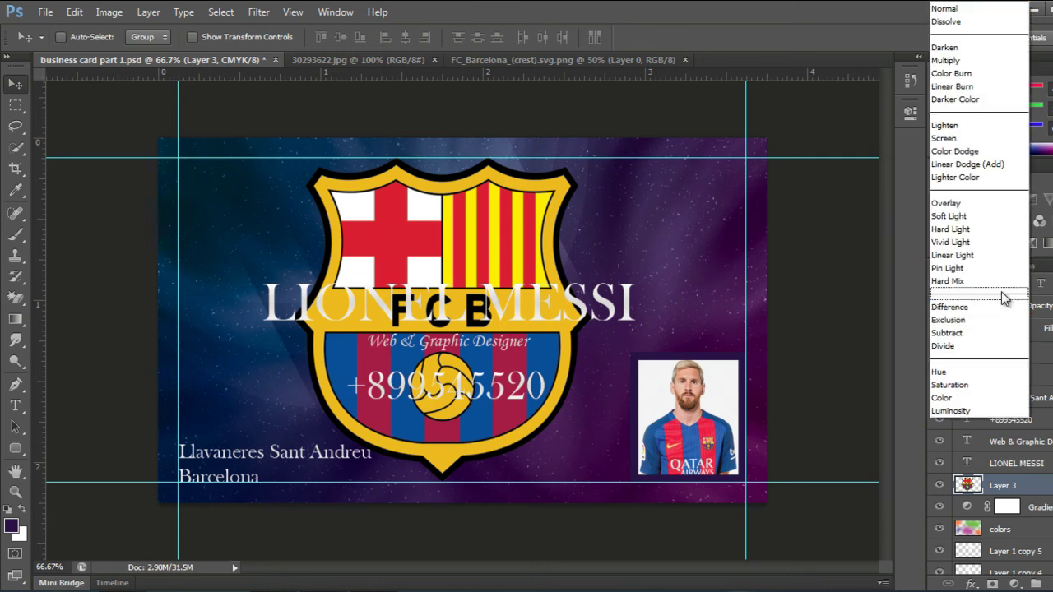
click(971, 217)
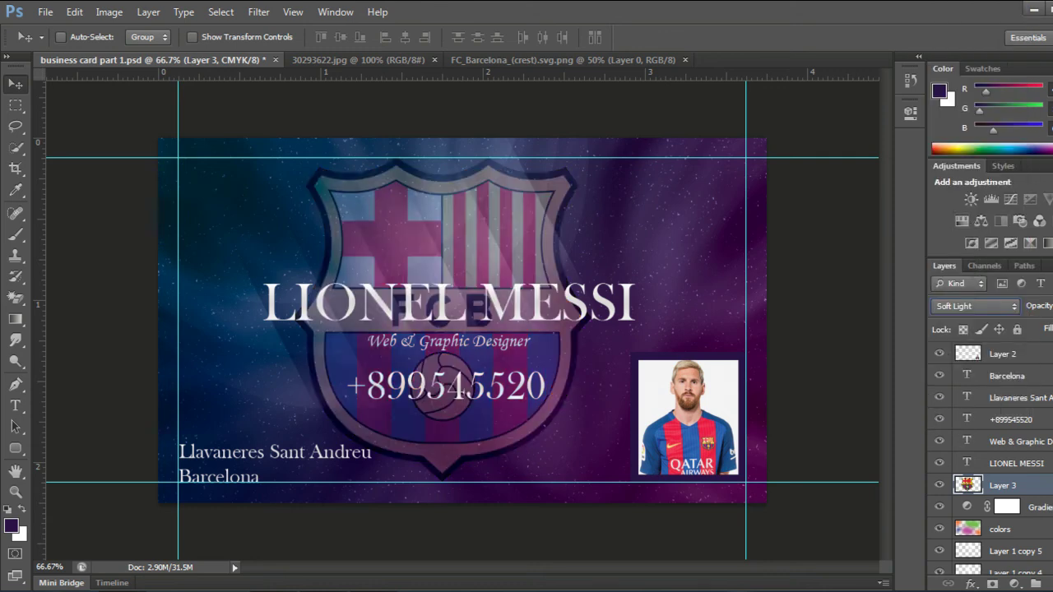
click(1049, 306)
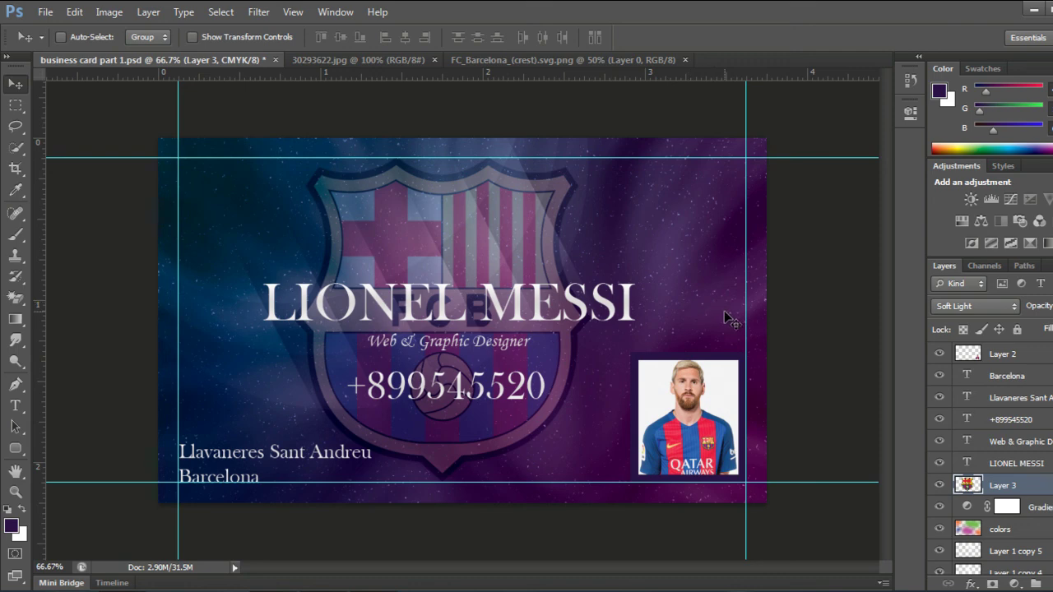
key(ctrl+h)
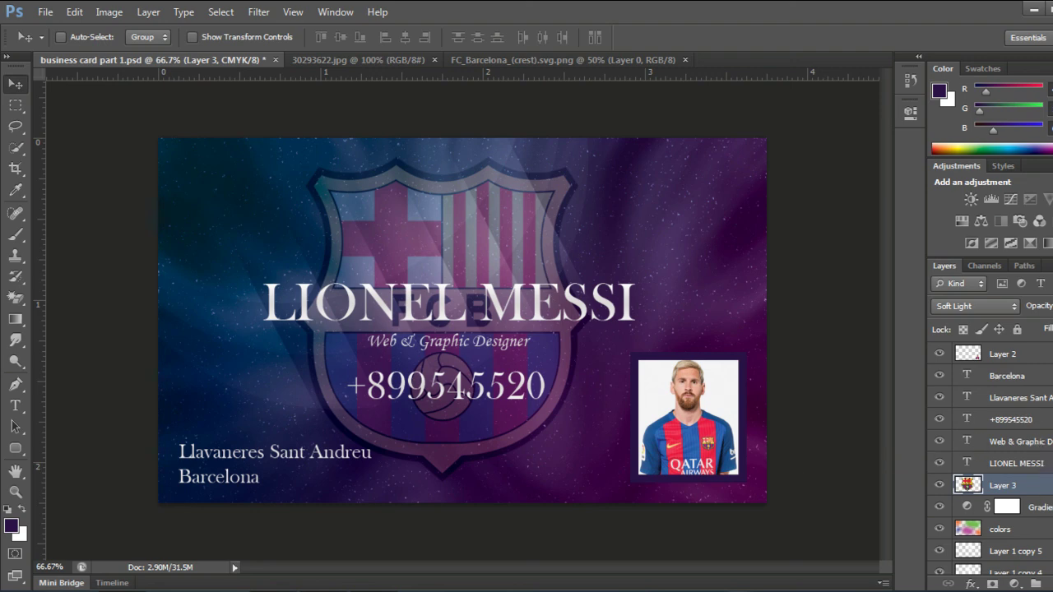
Nudge the phone number text slightly higher, then zoom in and out to review the card
click(1024, 419)
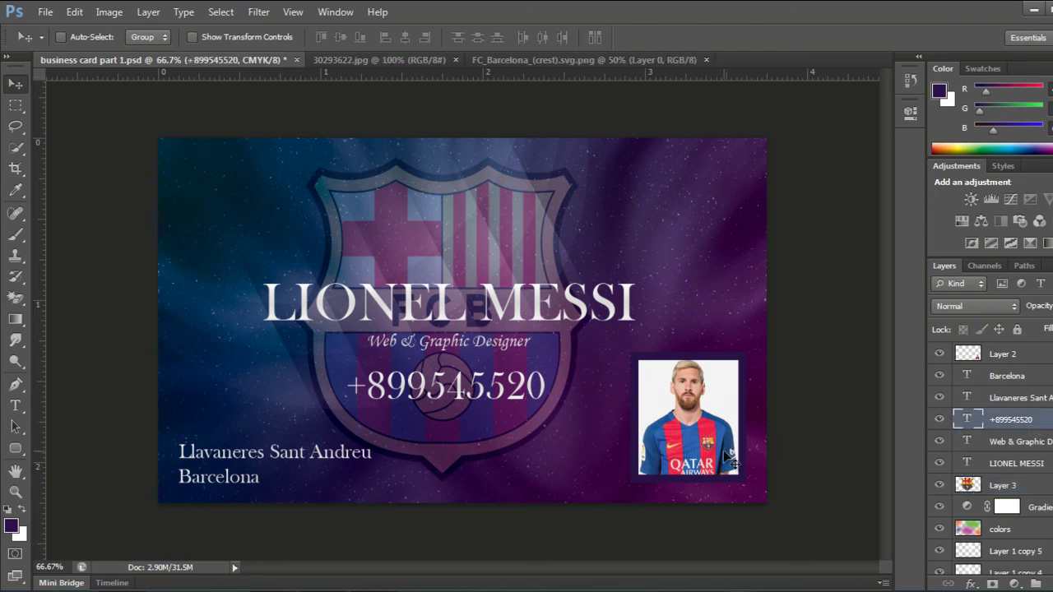
key(Up)
key(Up)
key(Up)
key(Up)
key(Up)
key(Up)
key(Up)
key(Up)
key(Up)
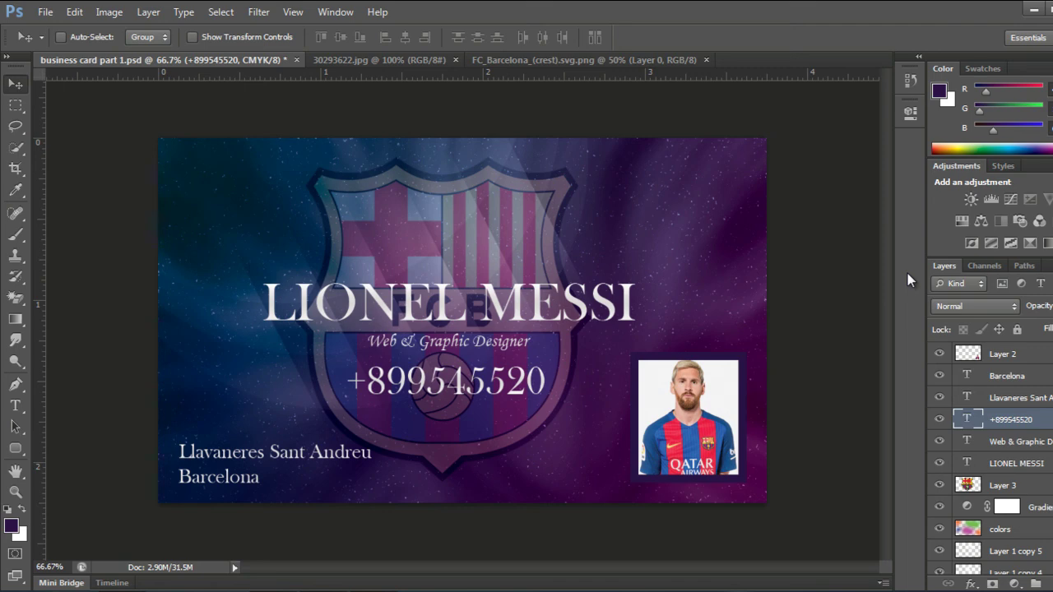
key(ctrl+plus)
key(ctrl+0)
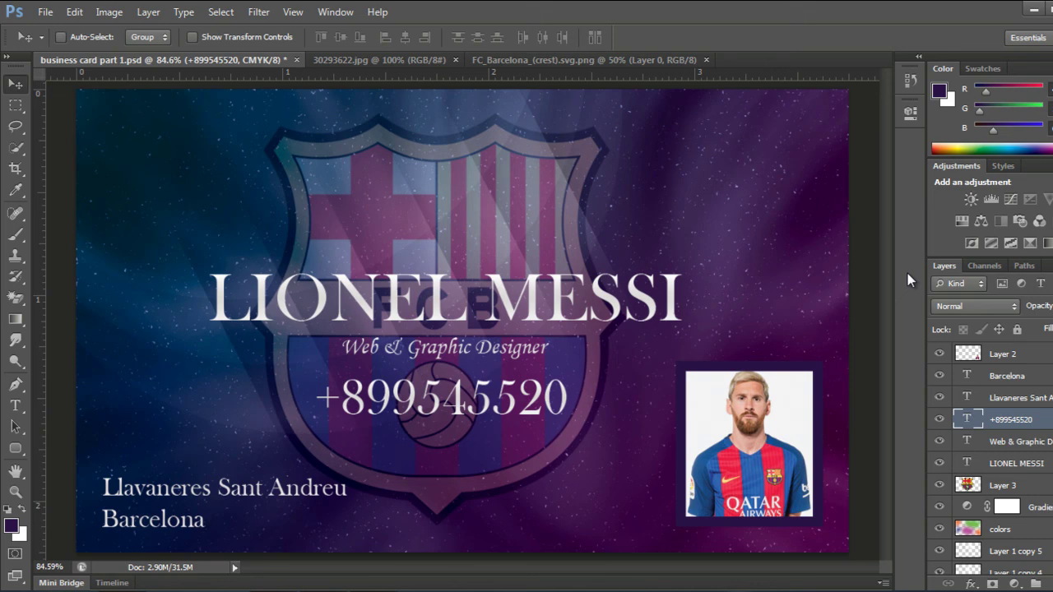
key(ctrl+minus)
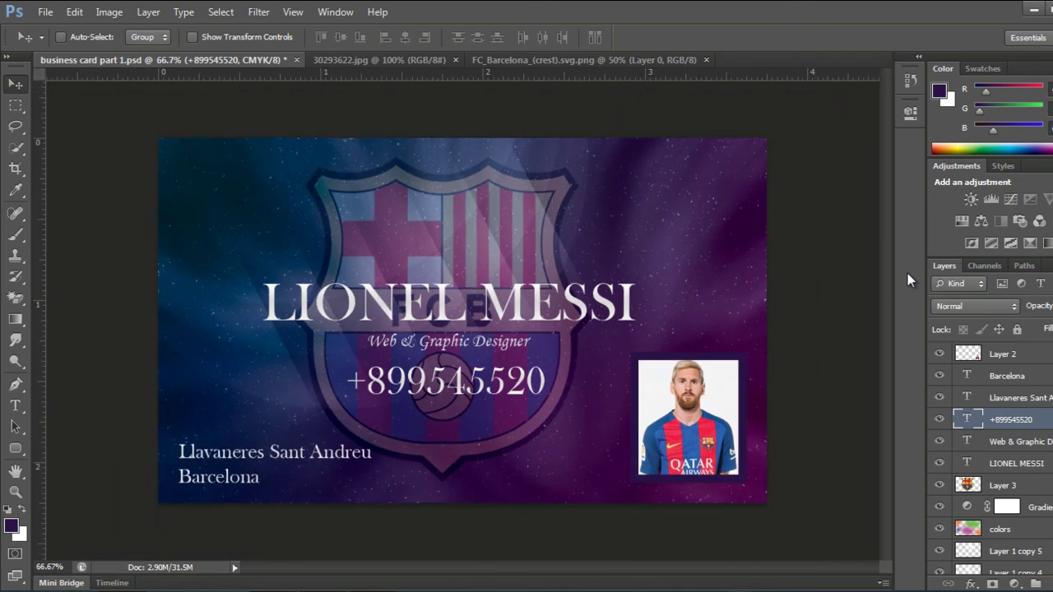